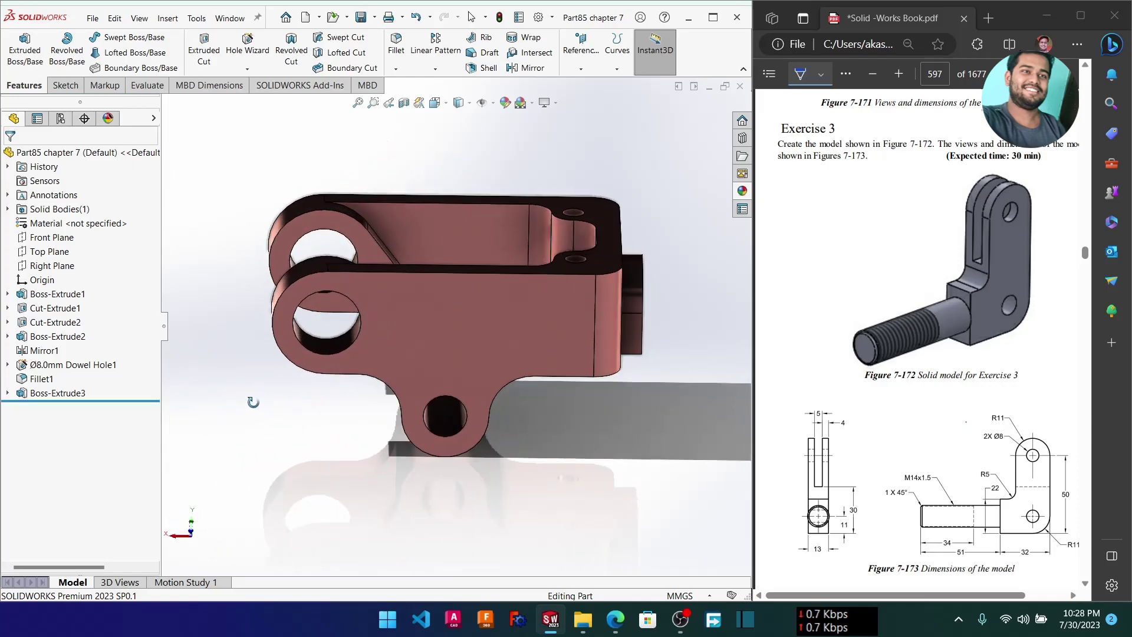
Snap the previous bracket part to isometric view and rotate it for inspection.
key("space")
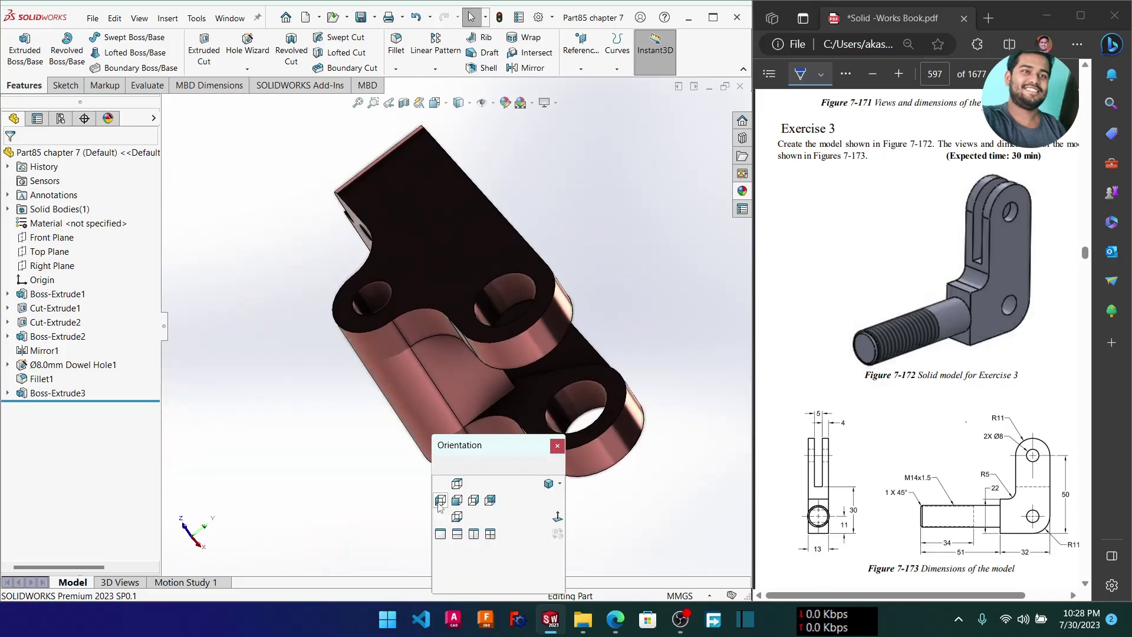
left_click(548, 493)
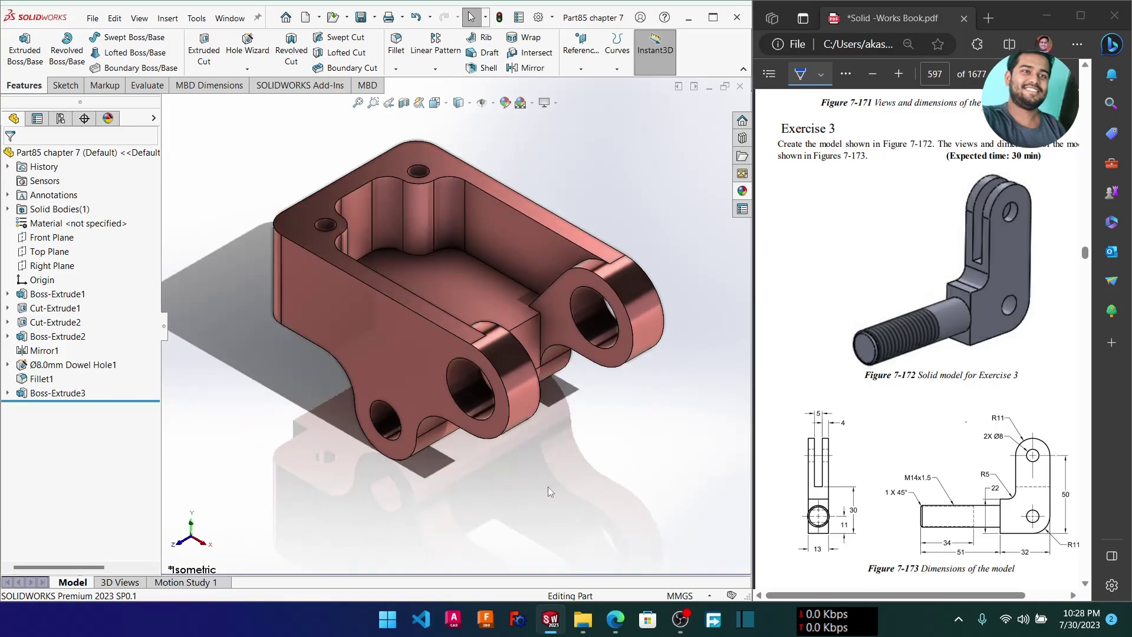
middle_click_drag(559, 487, 566, 501)
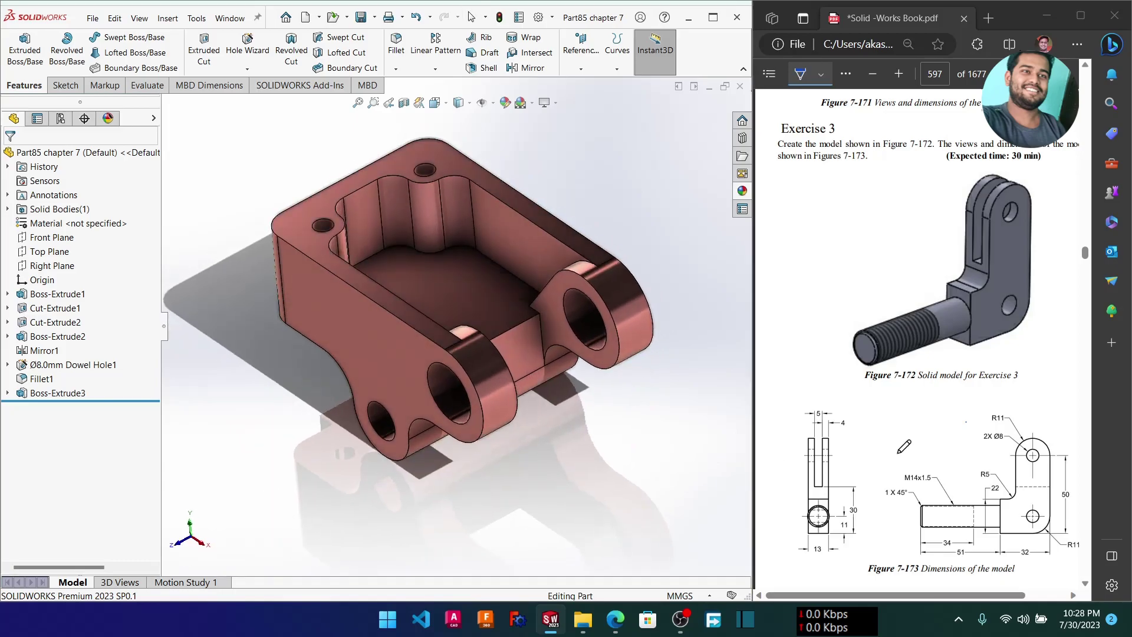
scroll(978, 411, "down", 2)
scroll(973, 410, "up", 2)
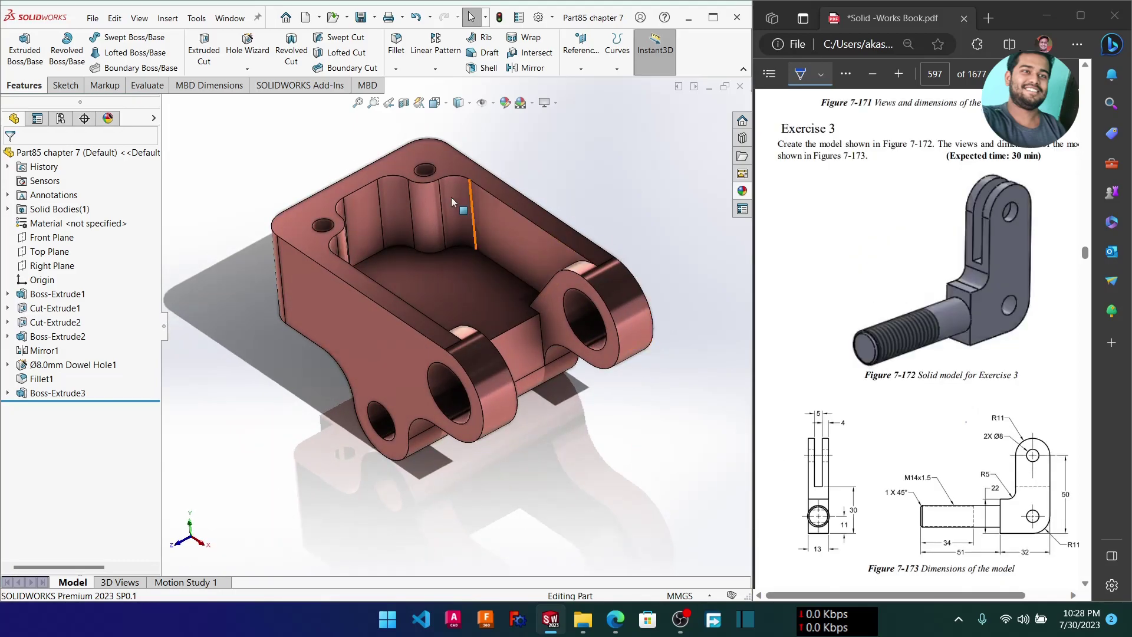
Close the finished bracket part and create a new blank part document.
left_click(741, 87)
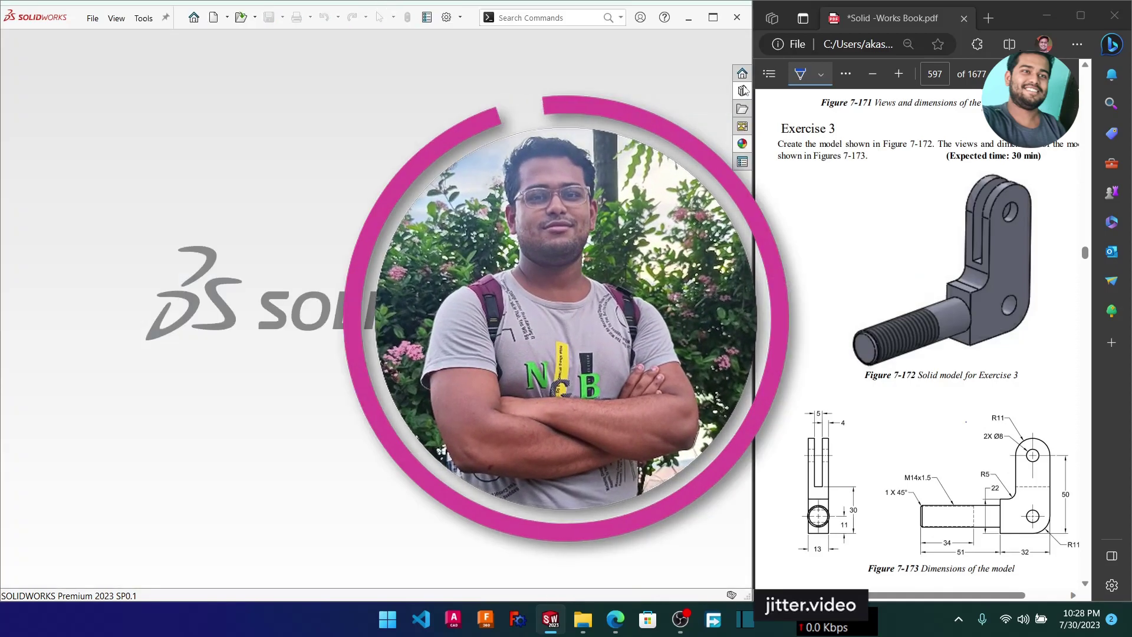
left_click(213, 17)
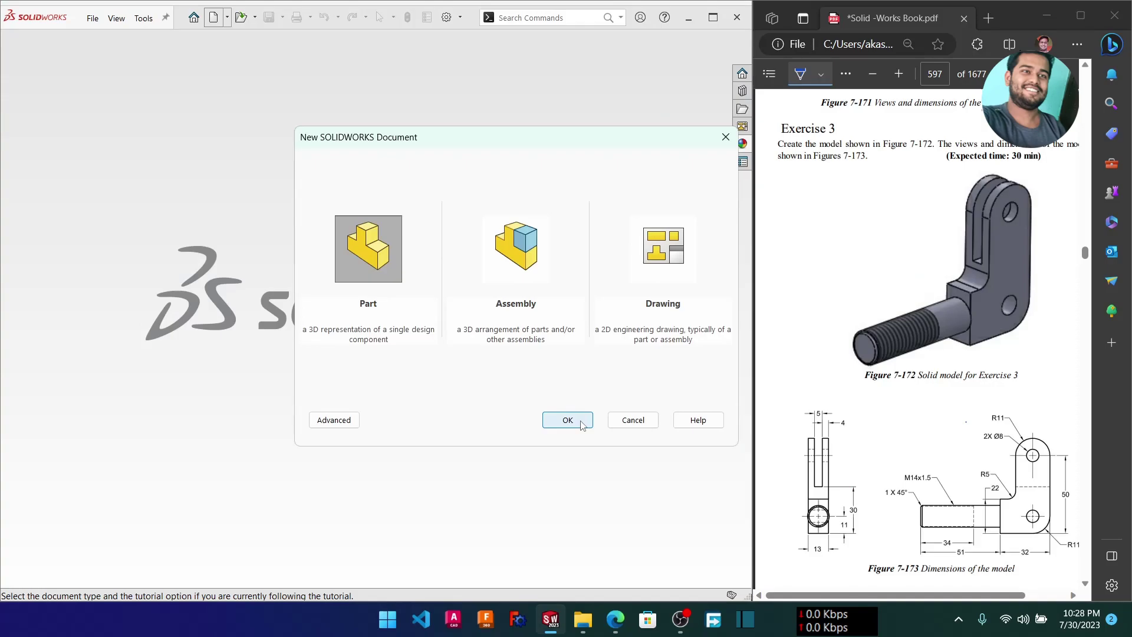
left_click(580, 421)
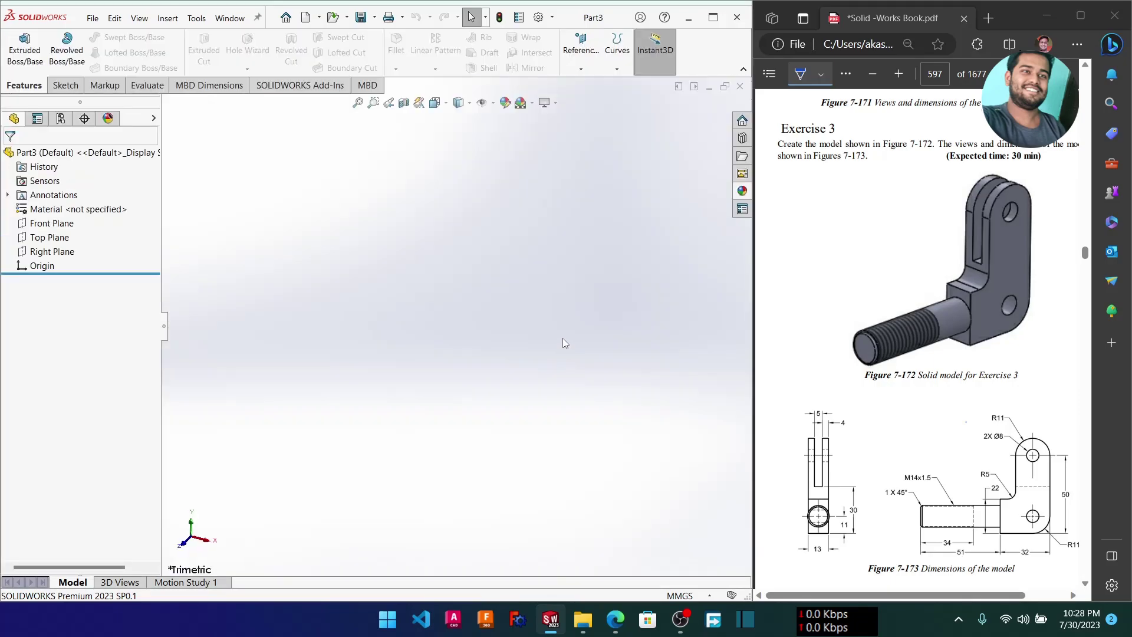
Start a centerline from the Sketch tools' Line dropdown.
left_click(65, 85)
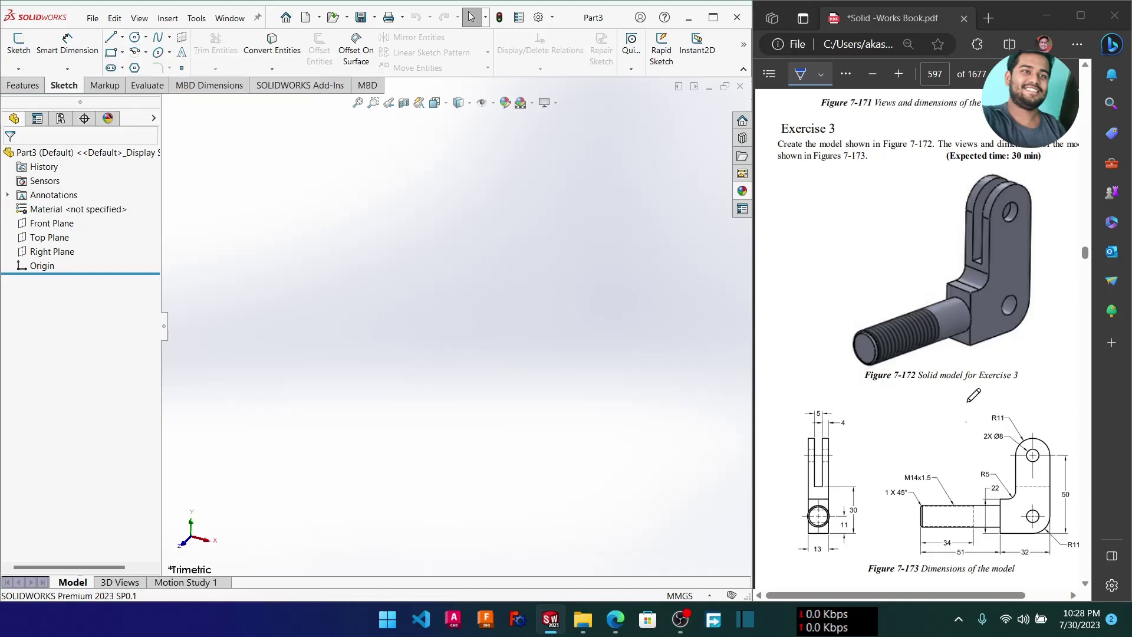
scroll(988, 341, "down", 1)
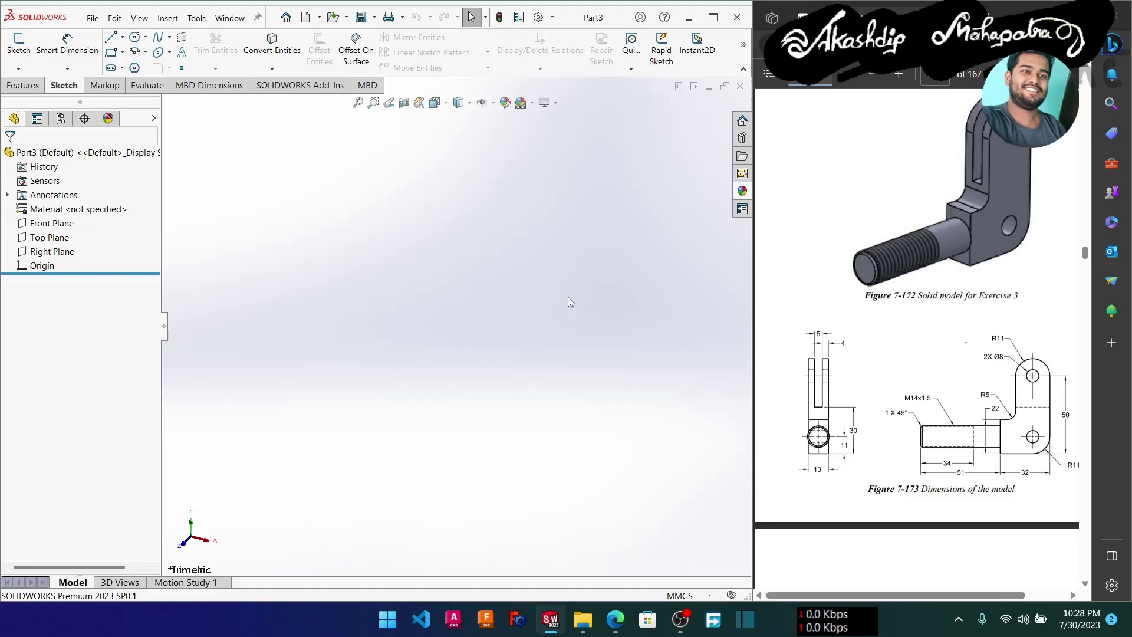
left_click(122, 38)
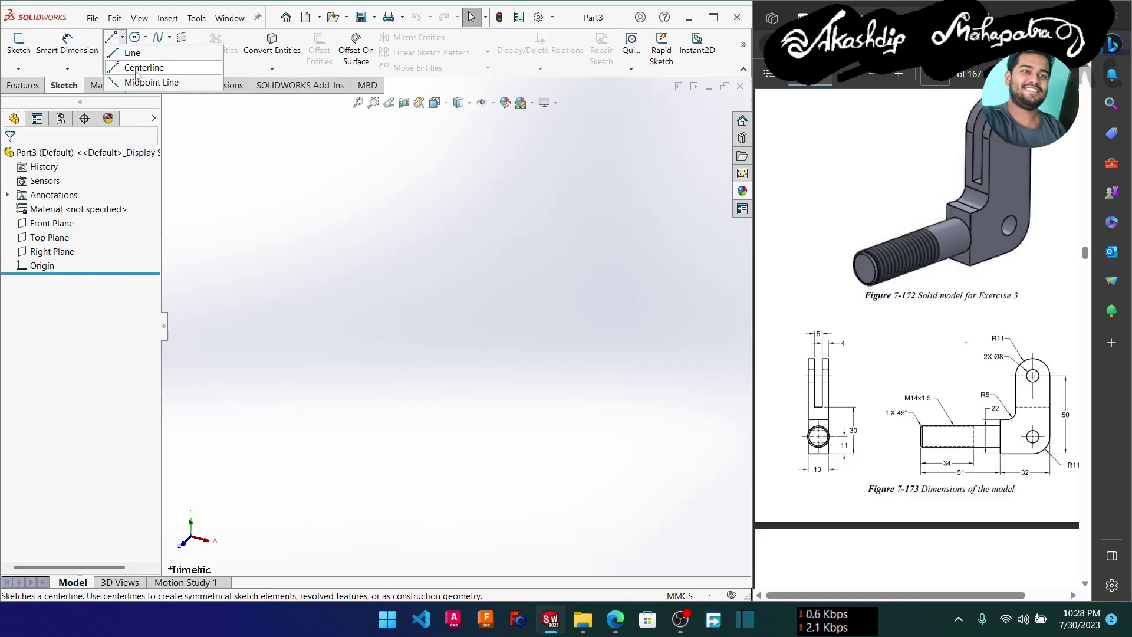
left_click(136, 71)
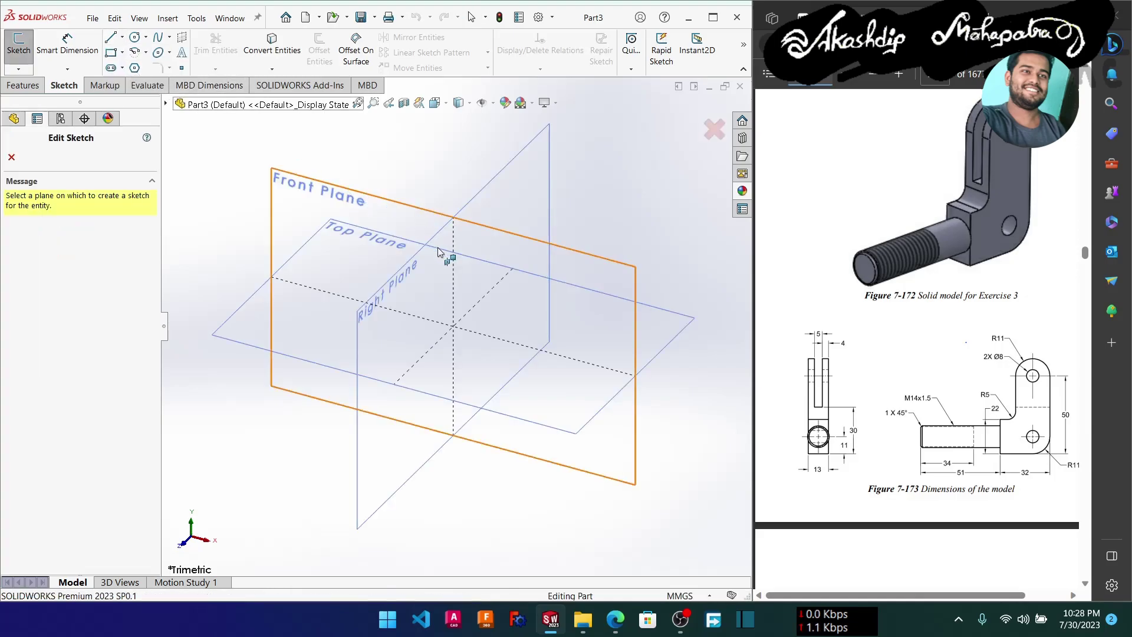
On the Right Plane, draw infinite vertical and horizontal centerlines through the origin, then restore normal lines.
left_click(383, 322)
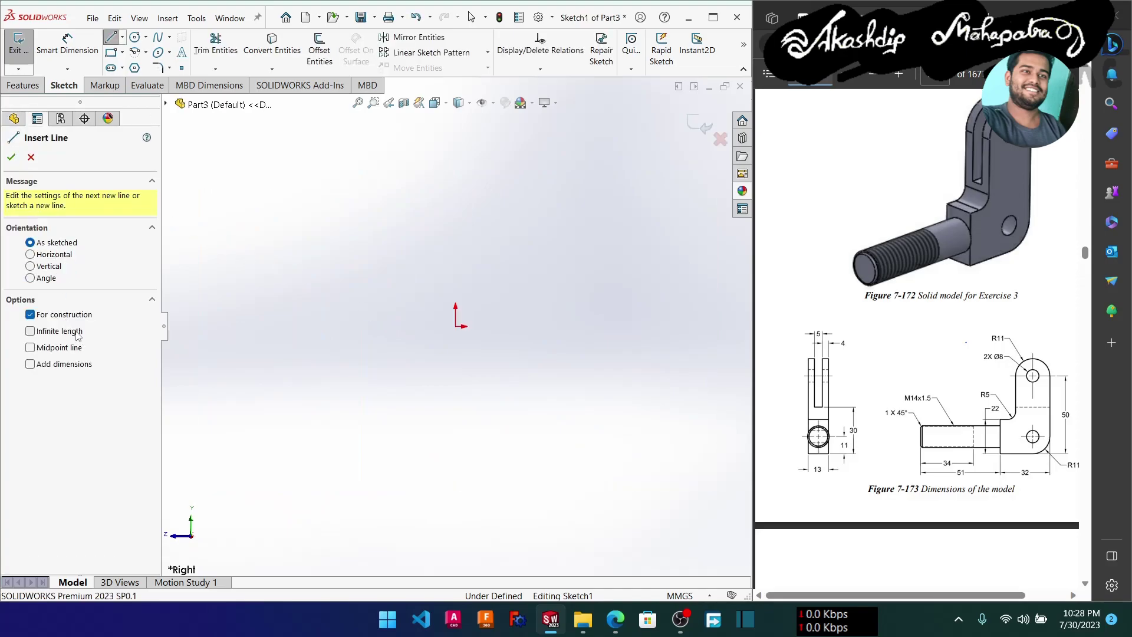
left_click(80, 333)
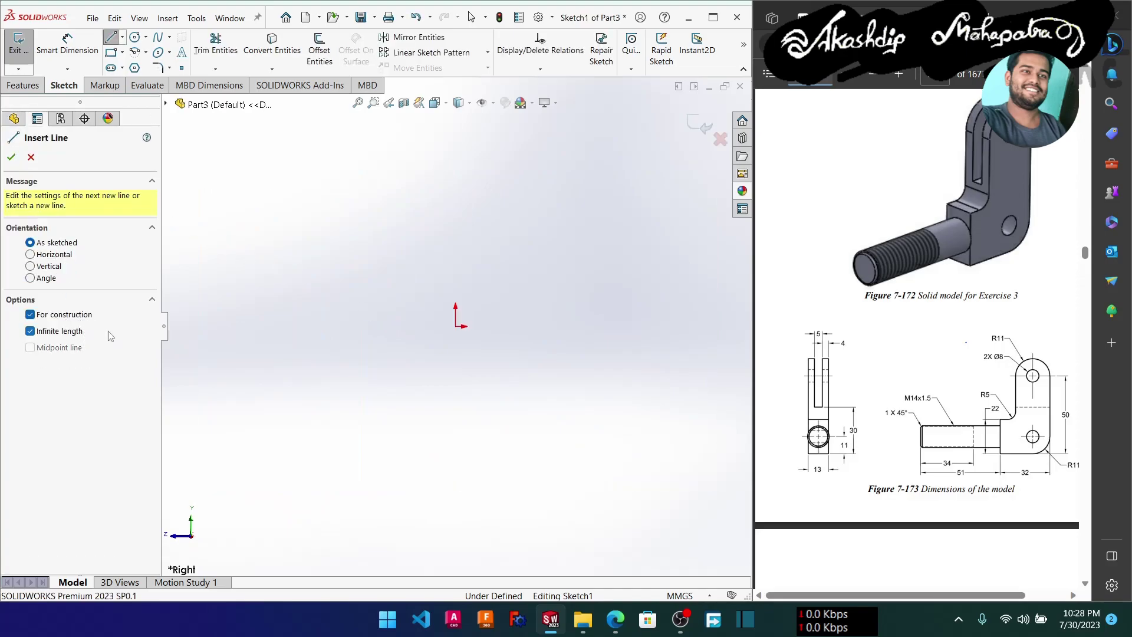
left_click(456, 326)
left_click(460, 299)
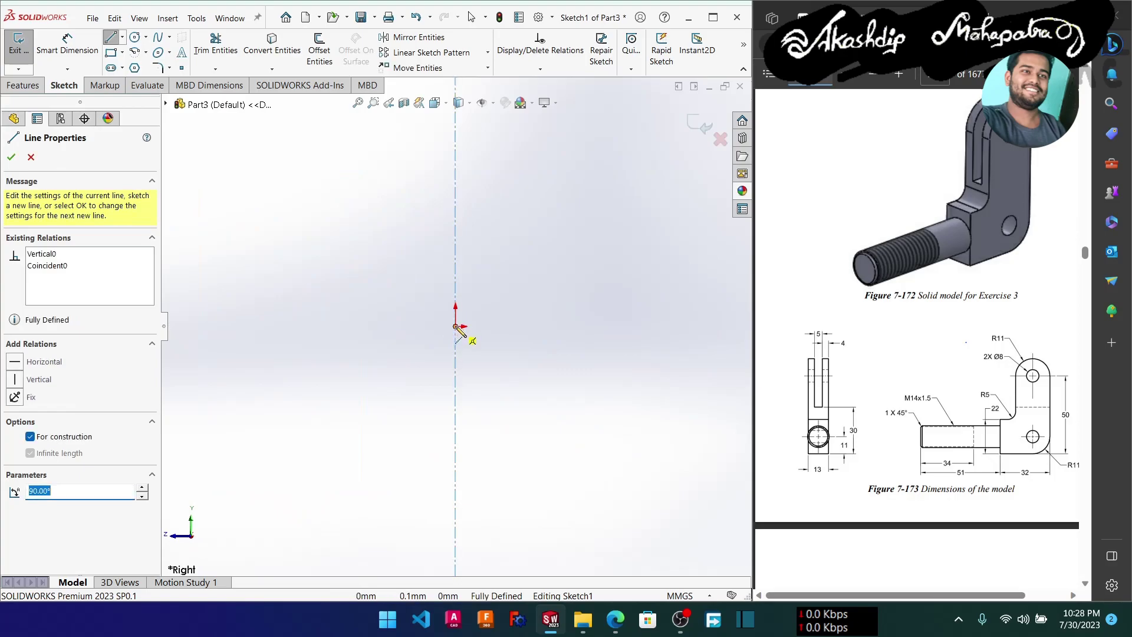
left_click(456, 327)
left_click(489, 335)
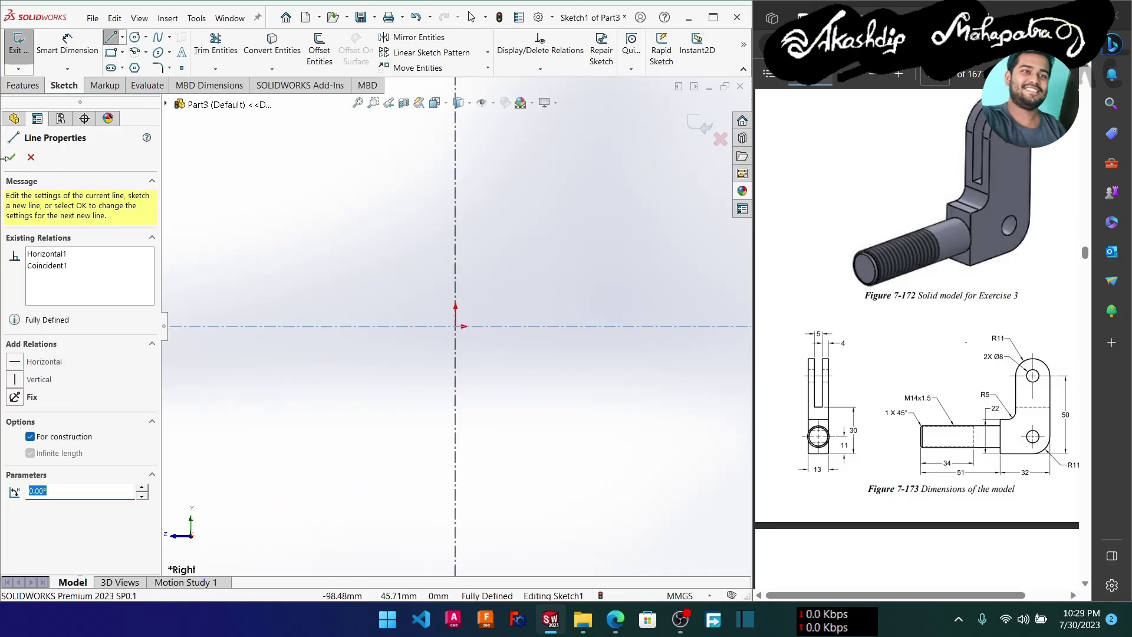
left_click(5, 157)
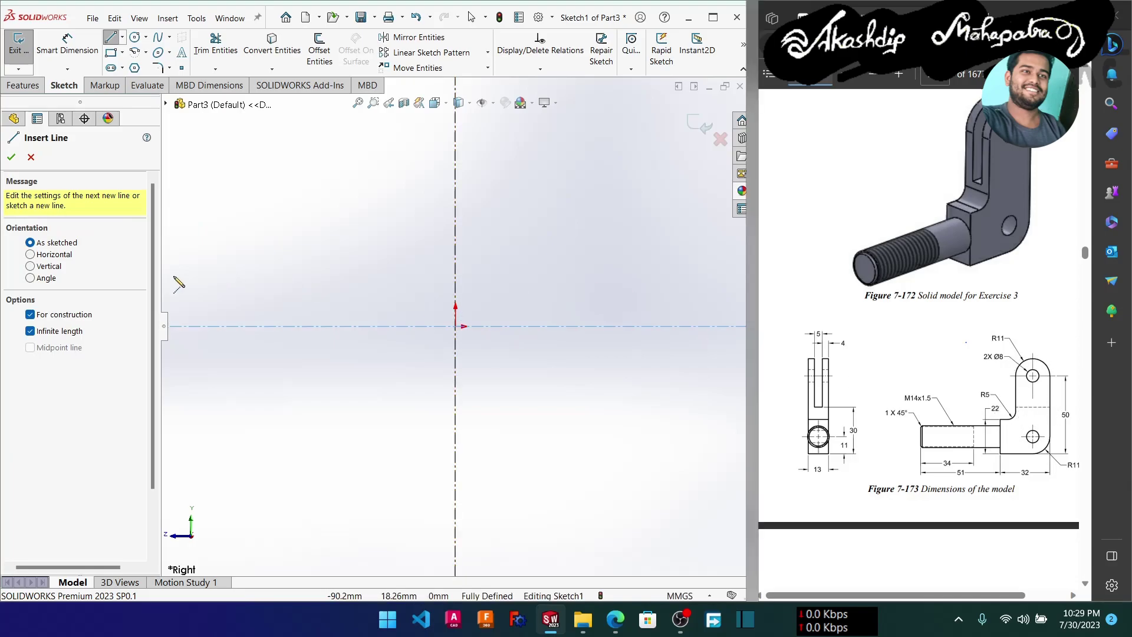
left_click(31, 331)
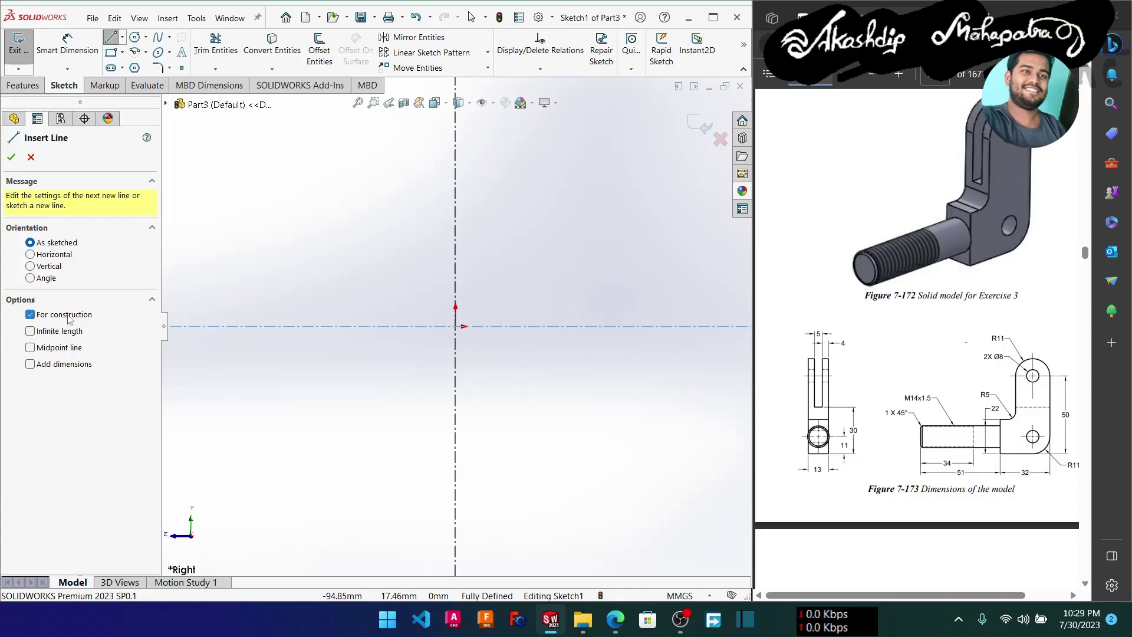
left_click(69, 319)
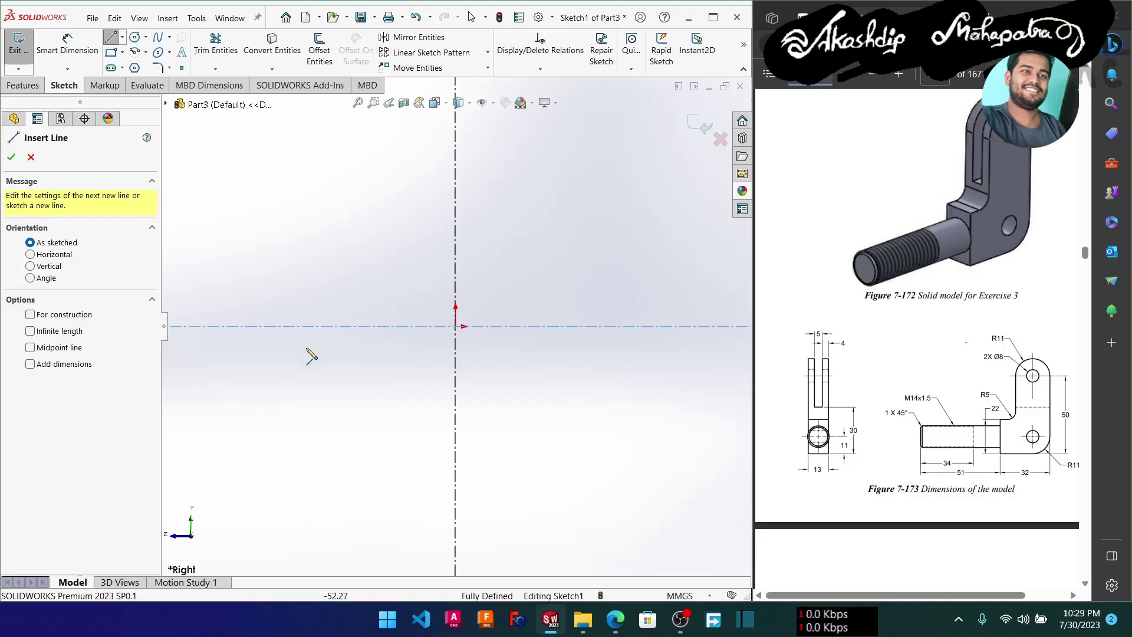
Draw the outline's left edge, bottom edge, rounded bottom-right corner and right edge.
left_click(380, 307)
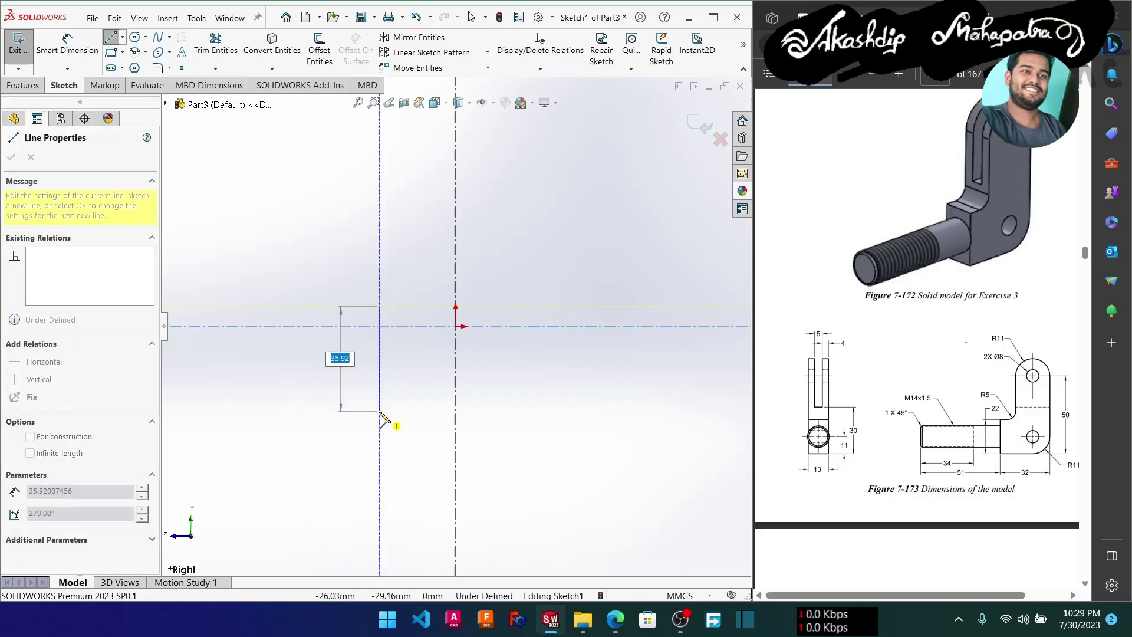
left_click(379, 411)
left_click(505, 411)
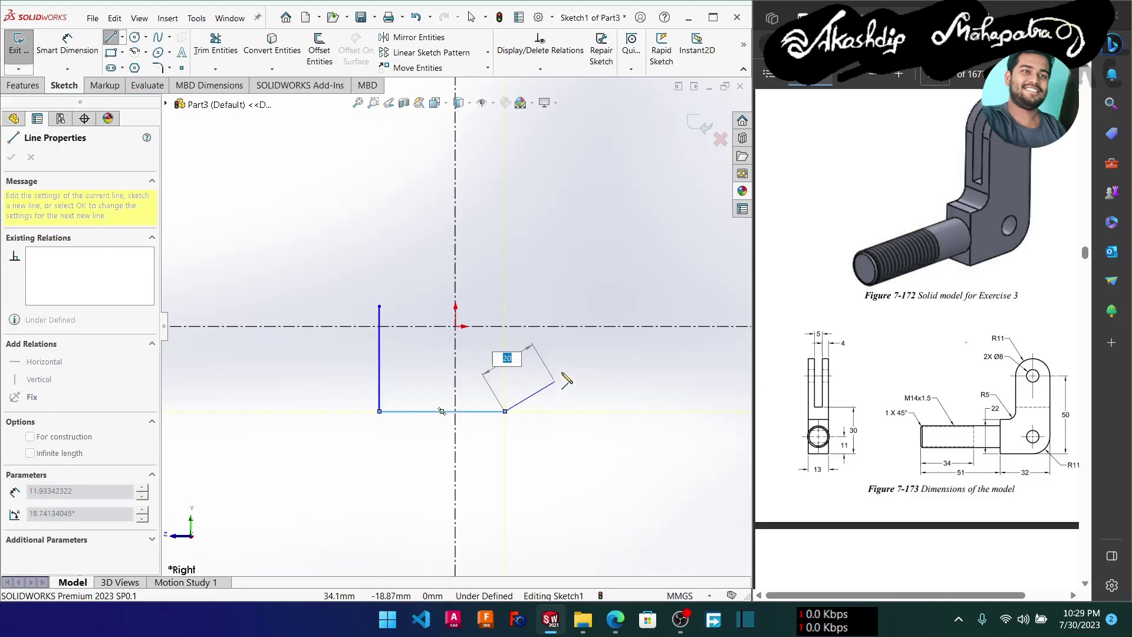
key("a")
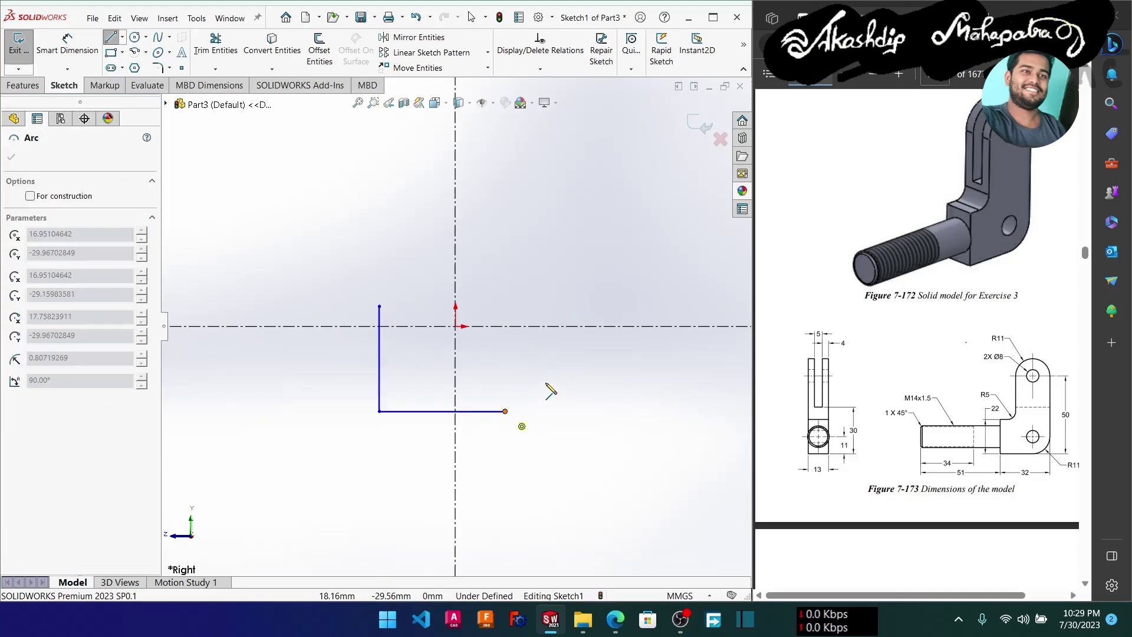
left_click(546, 384)
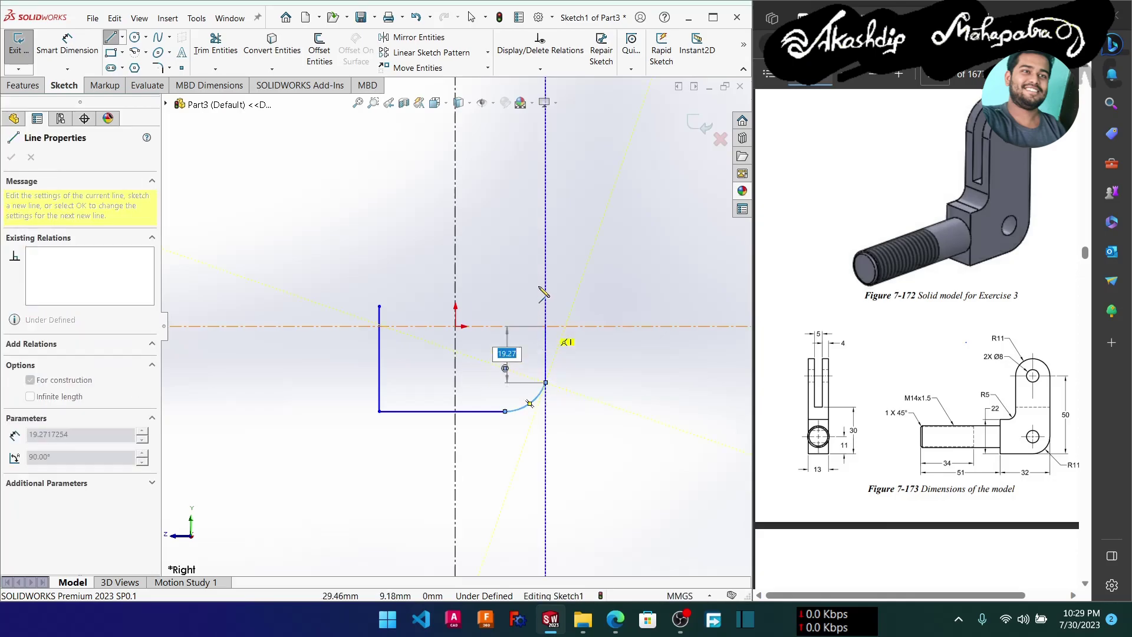
left_click(545, 208)
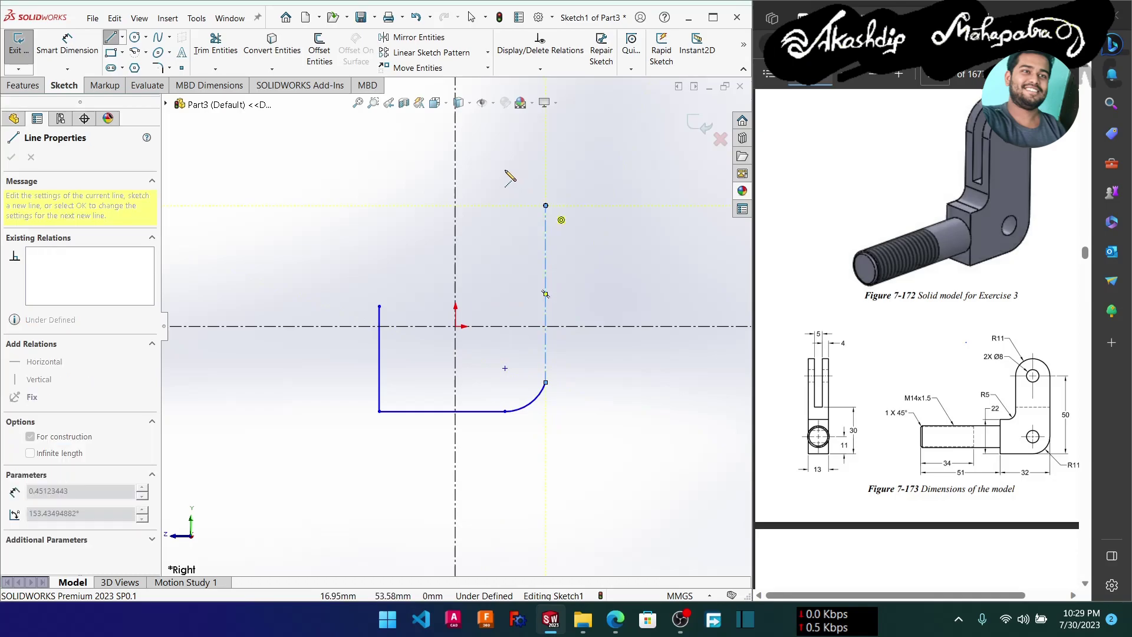
Add the tangent top arc, inner left edge, small inner fillet and closing ledge.
key("a")
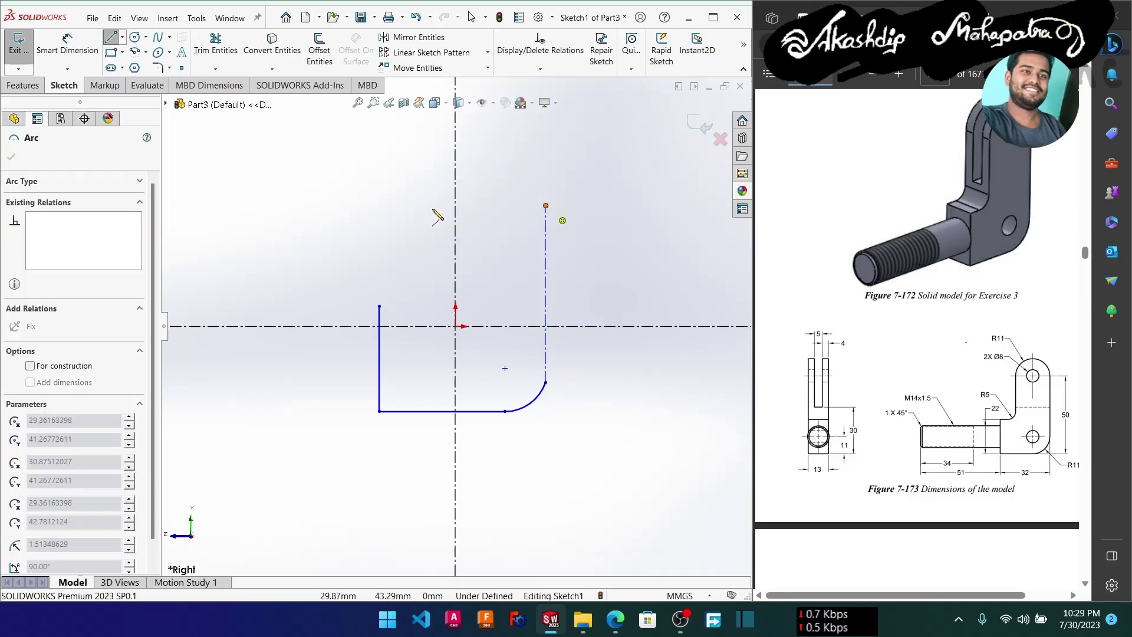
left_click(433, 206)
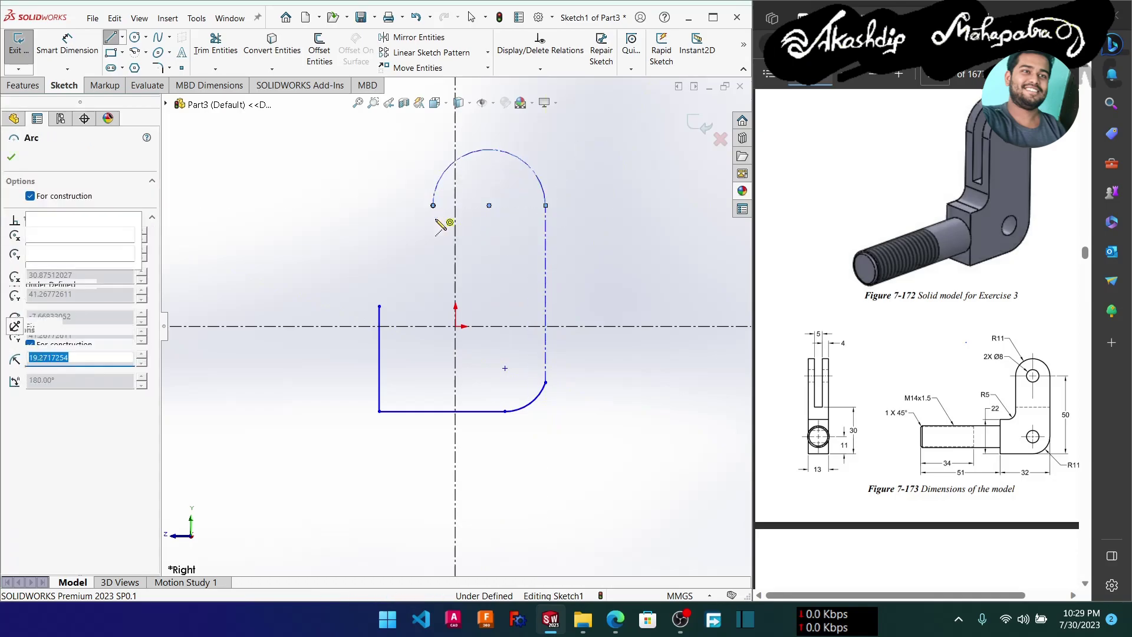
left_click(433, 286)
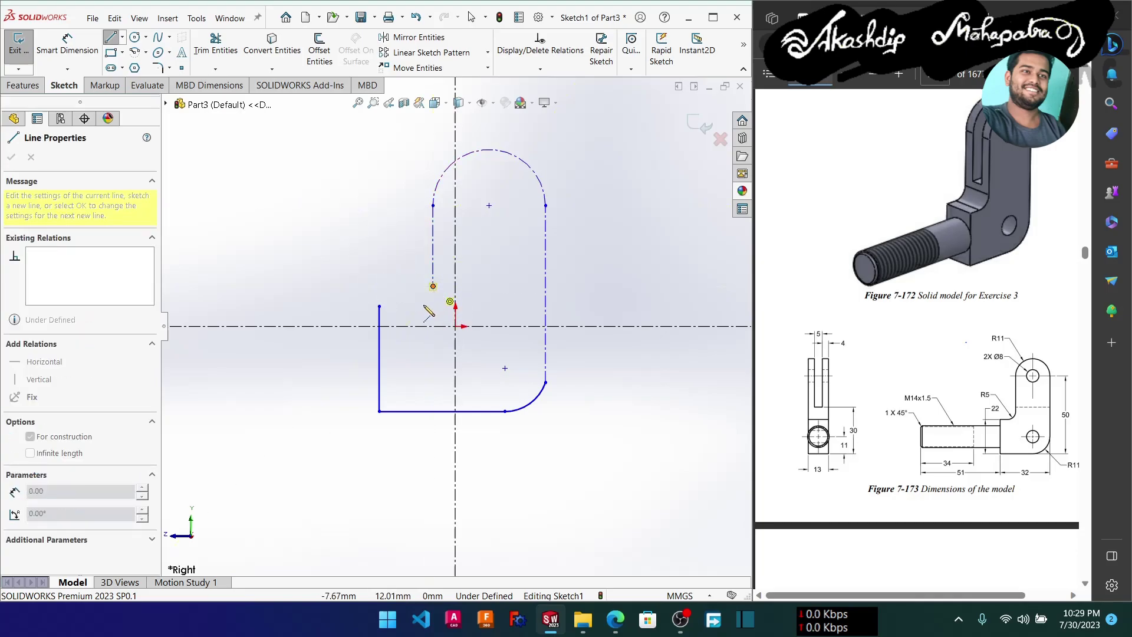
key("a")
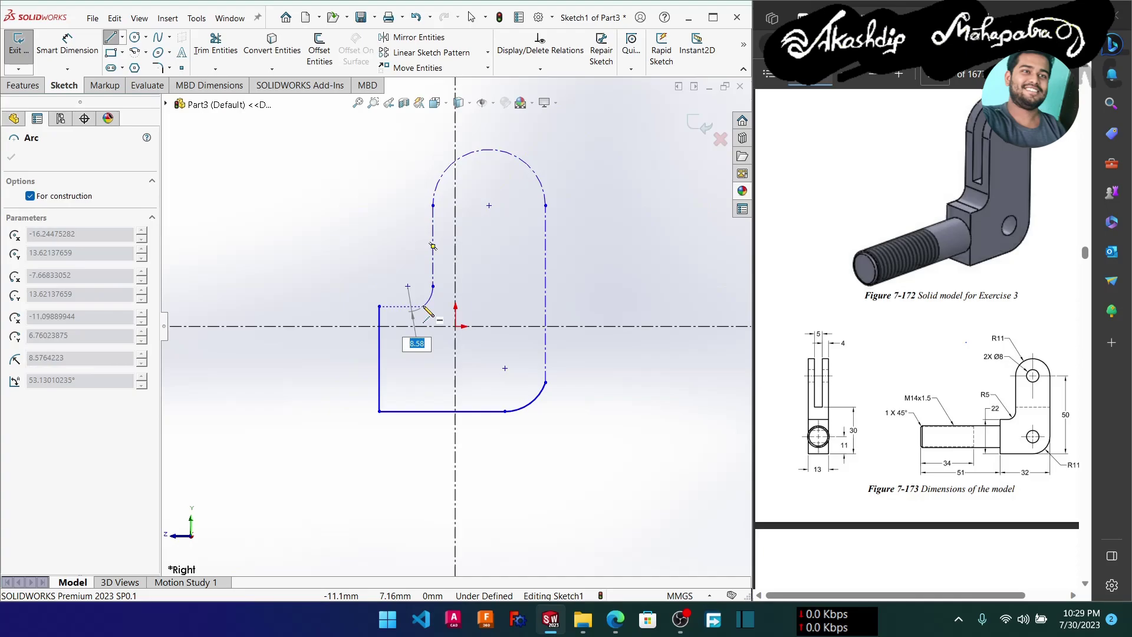
left_click(423, 307)
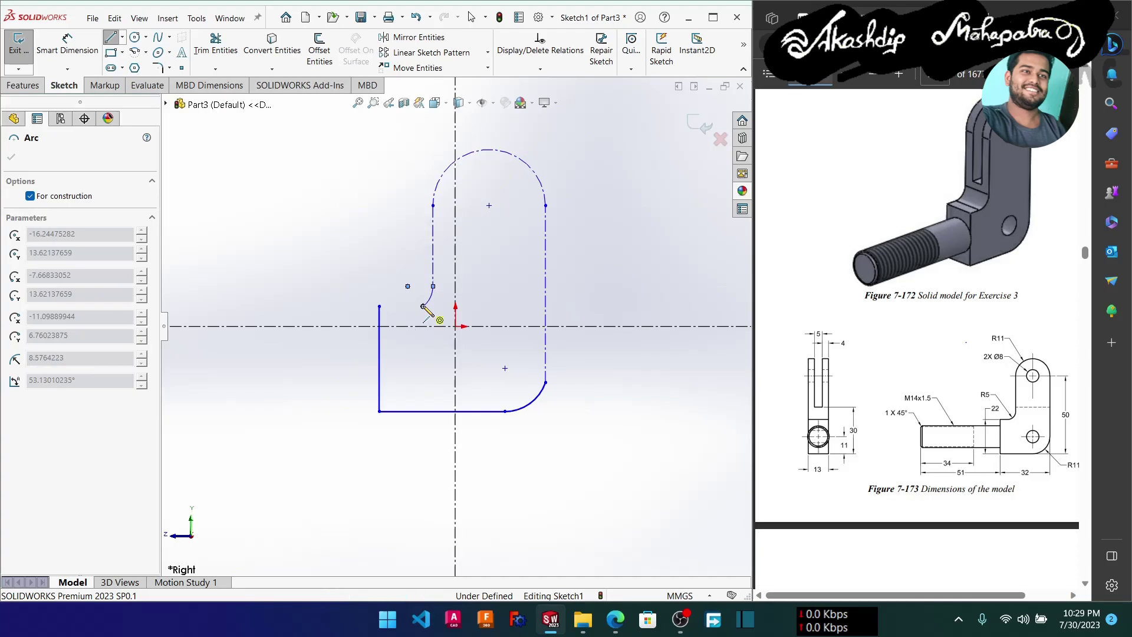
left_click(379, 307)
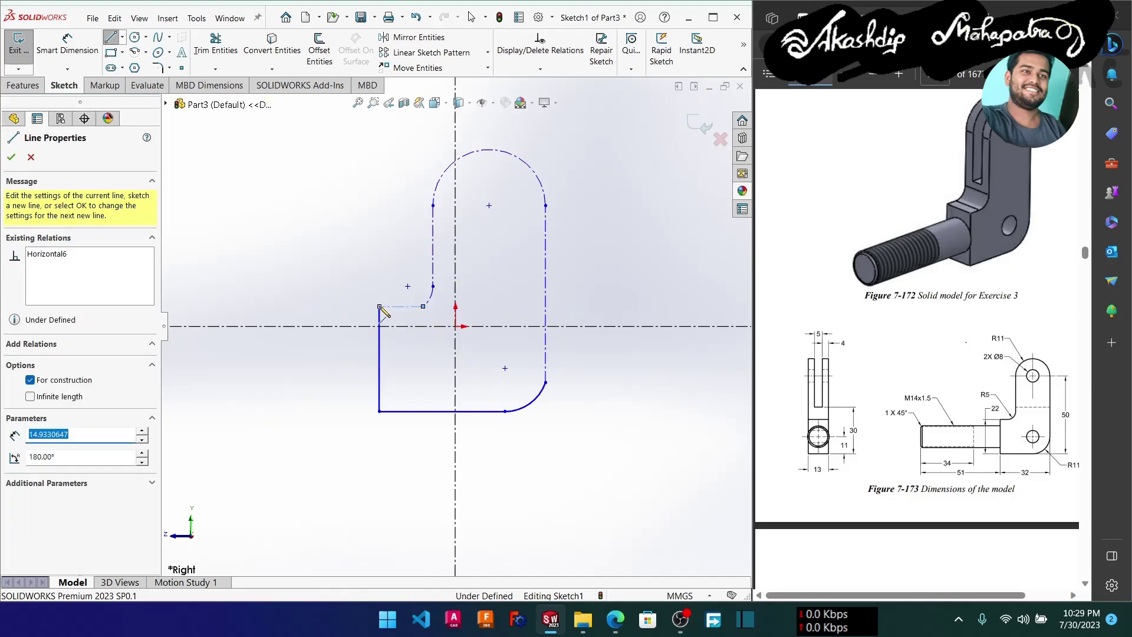
left_click(379, 307)
key("Escape")
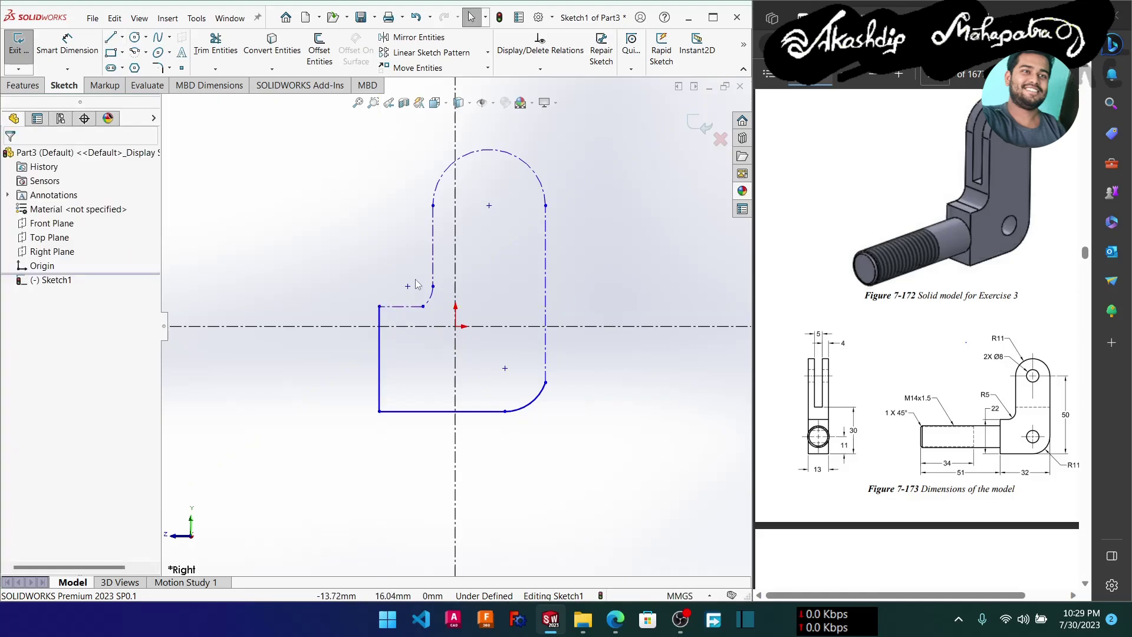
Convert the box-selected outline from construction to solid geometry.
left_click_drag(361, 141, 571, 386)
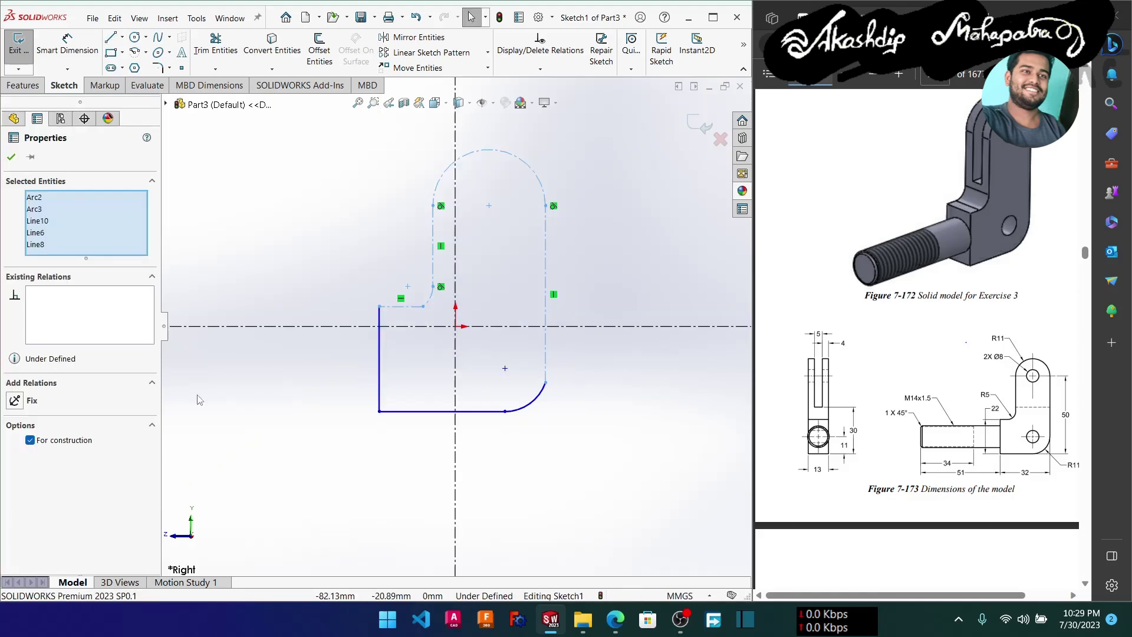
left_click(30, 441)
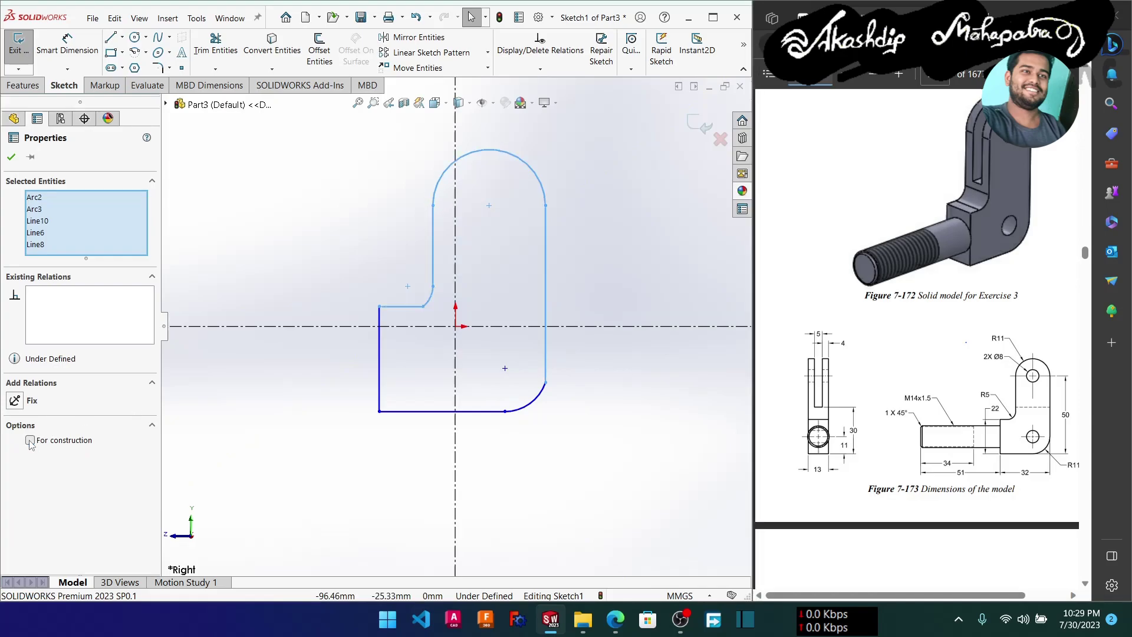
left_click(189, 425)
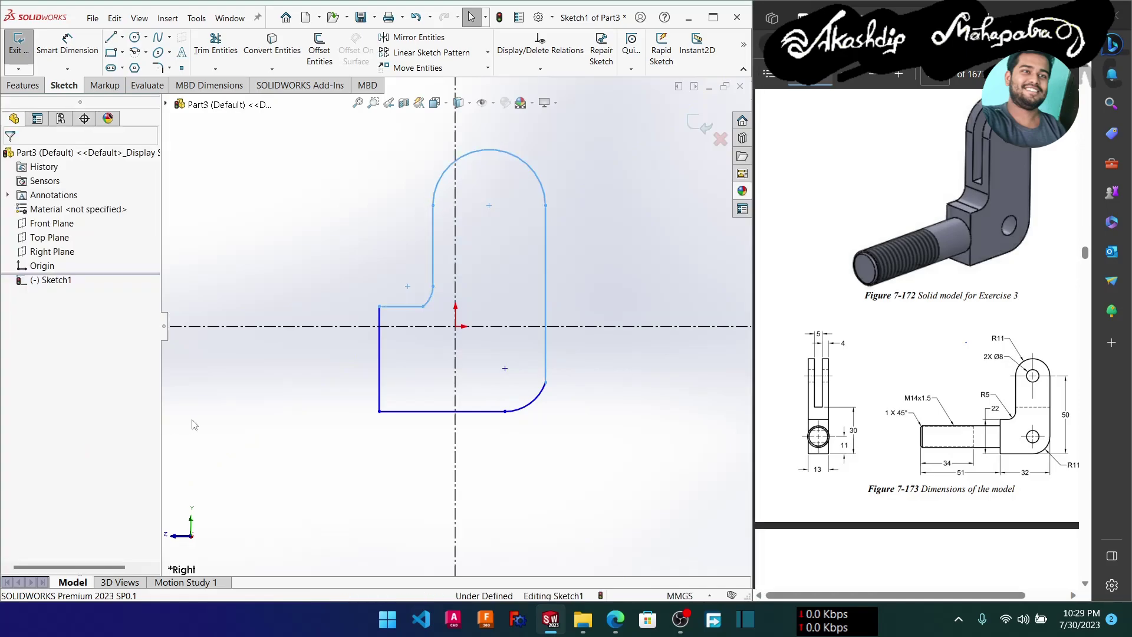
Inspect the relations between each arc and its adjoining lines.
left_click(539, 387)
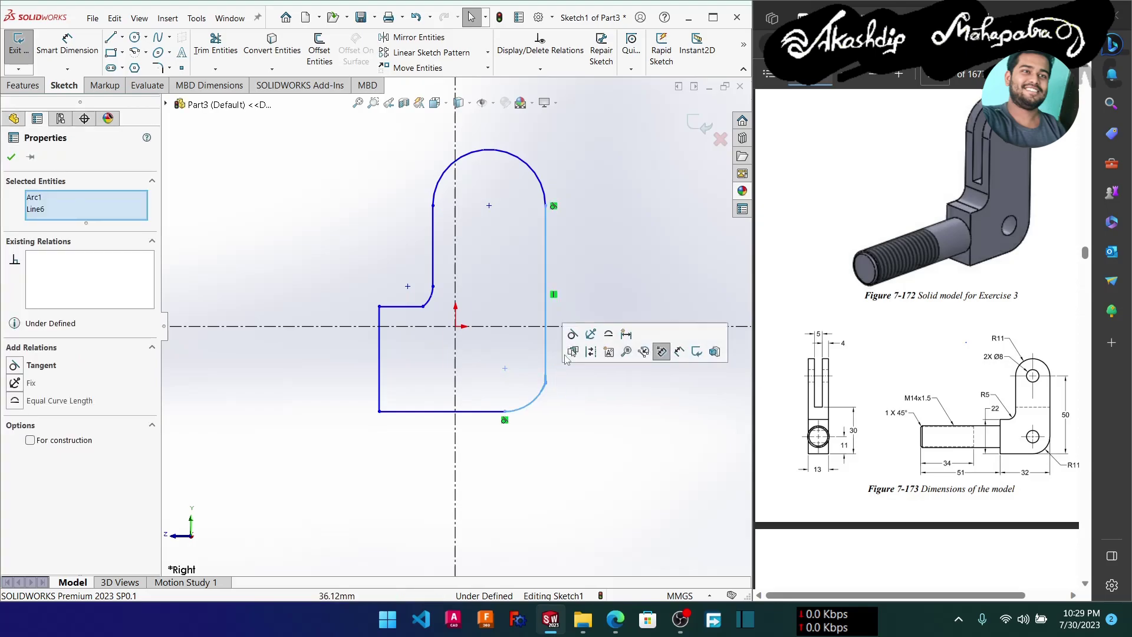
left_click(529, 435)
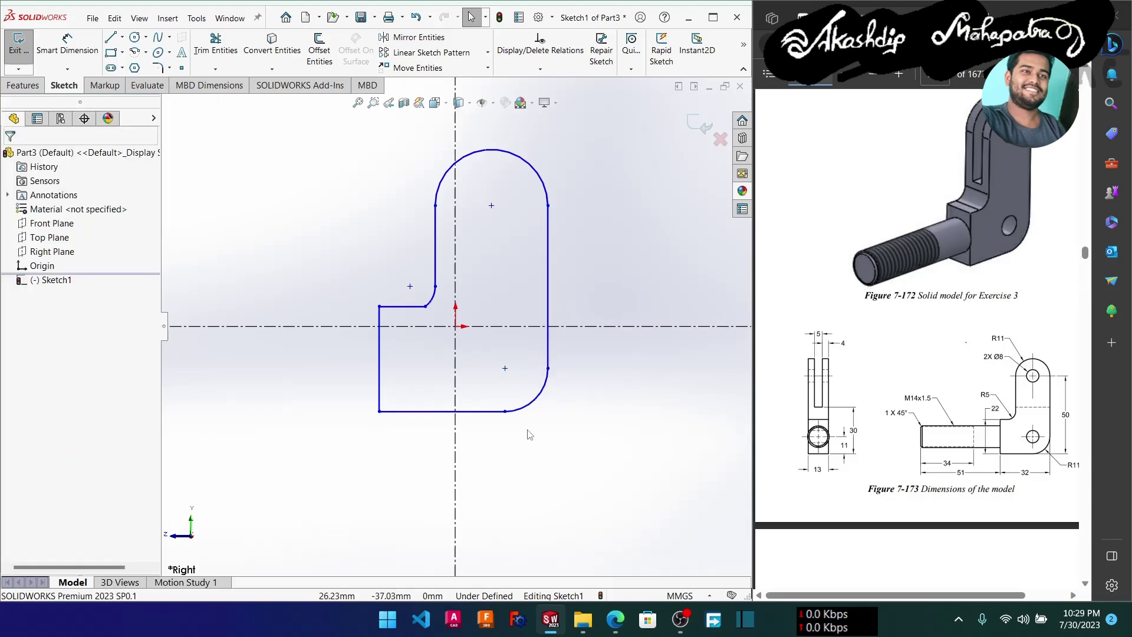
left_click(498, 420)
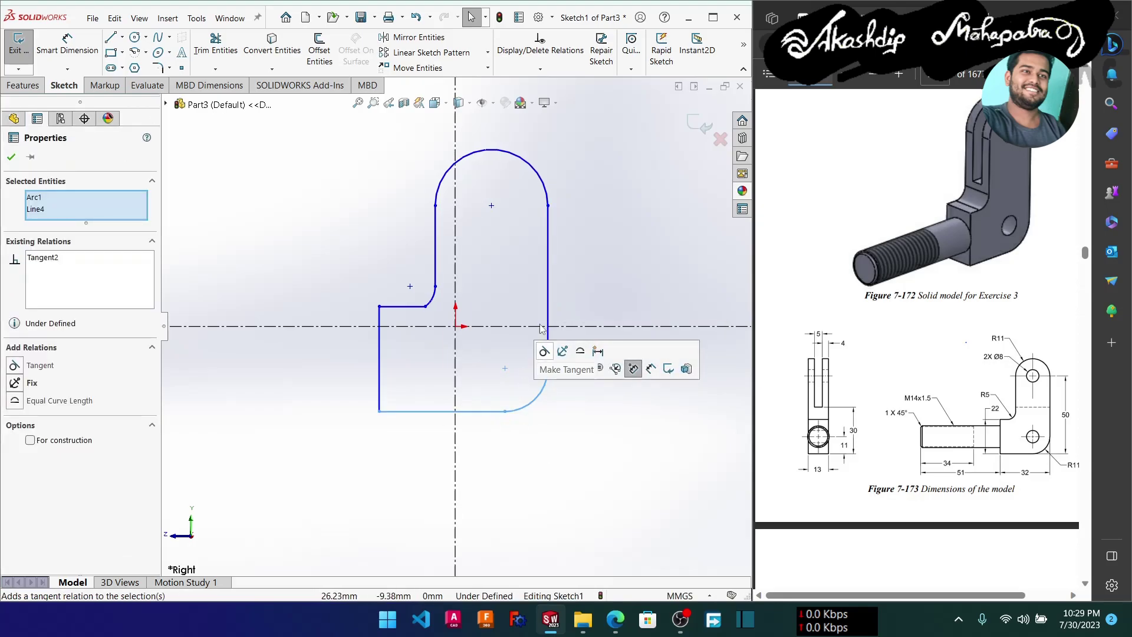
left_click(564, 203)
left_click(544, 214)
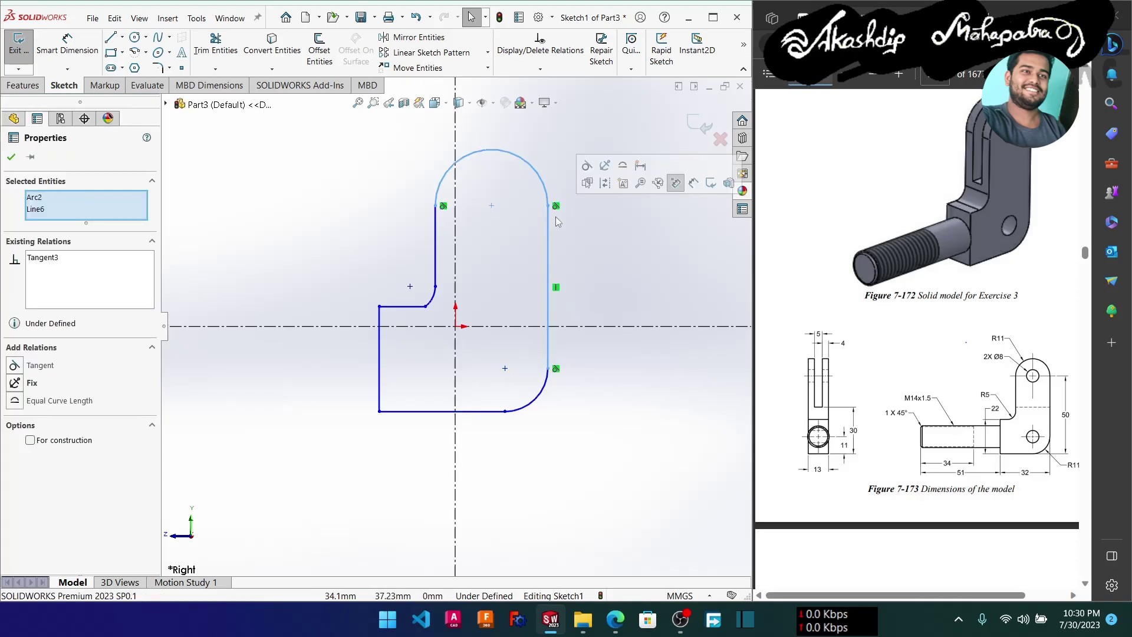
key("Escape")
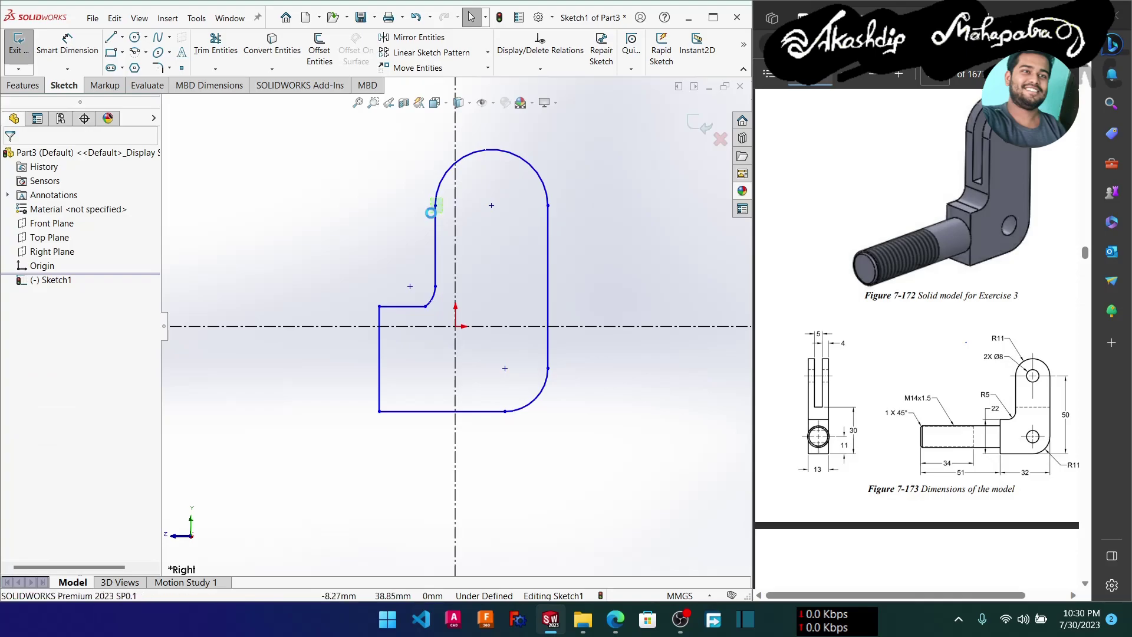
left_click(430, 212)
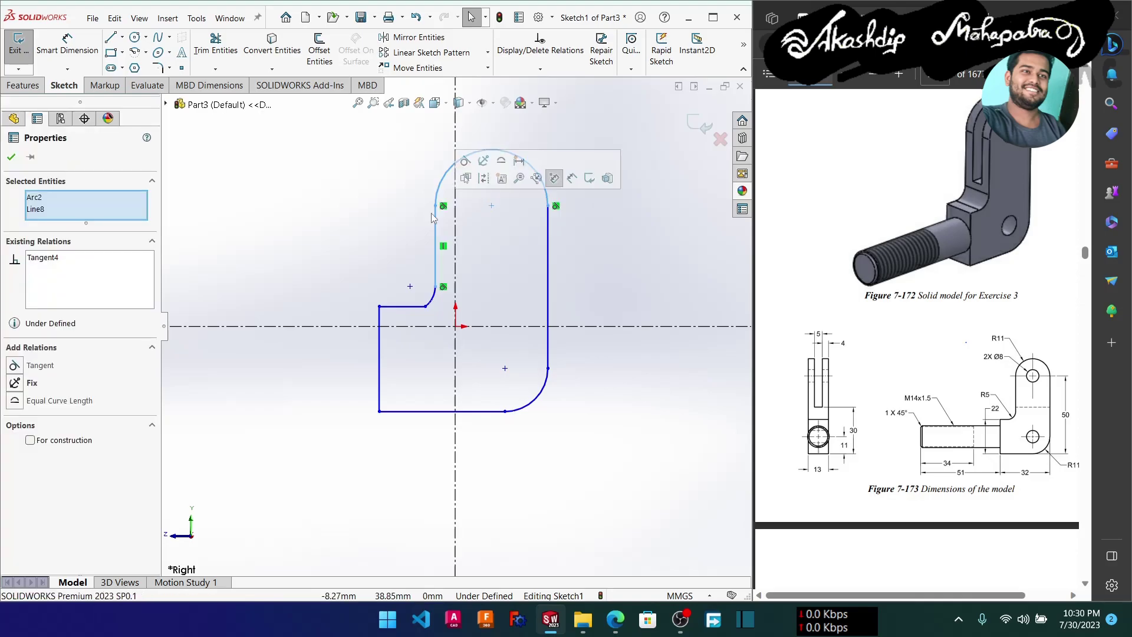
key("Escape")
left_click(432, 289)
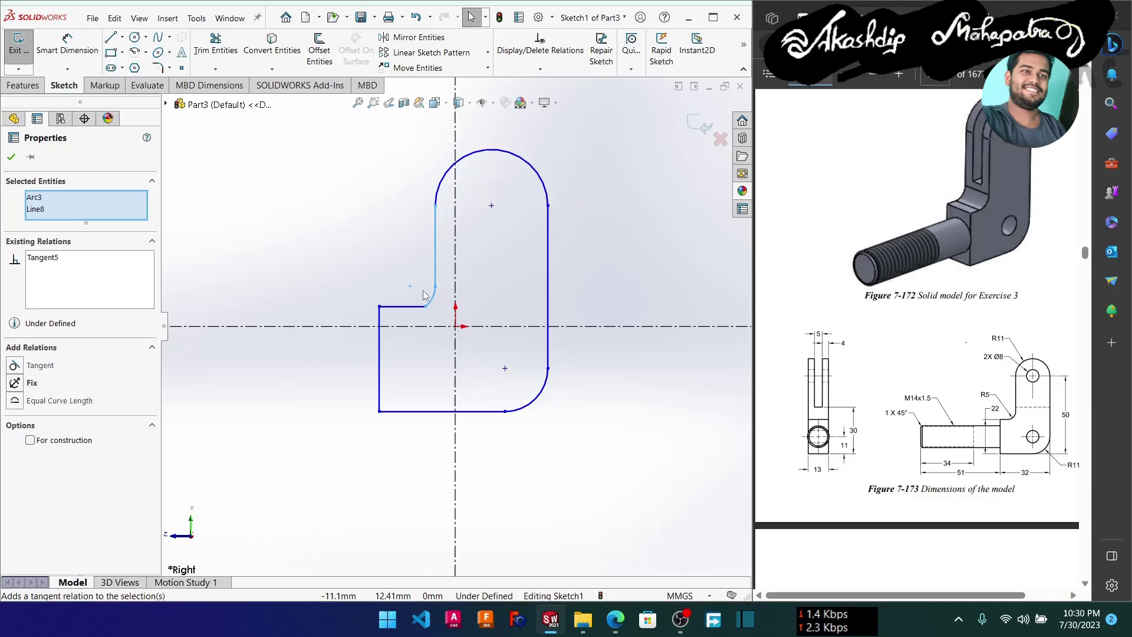
key("Escape")
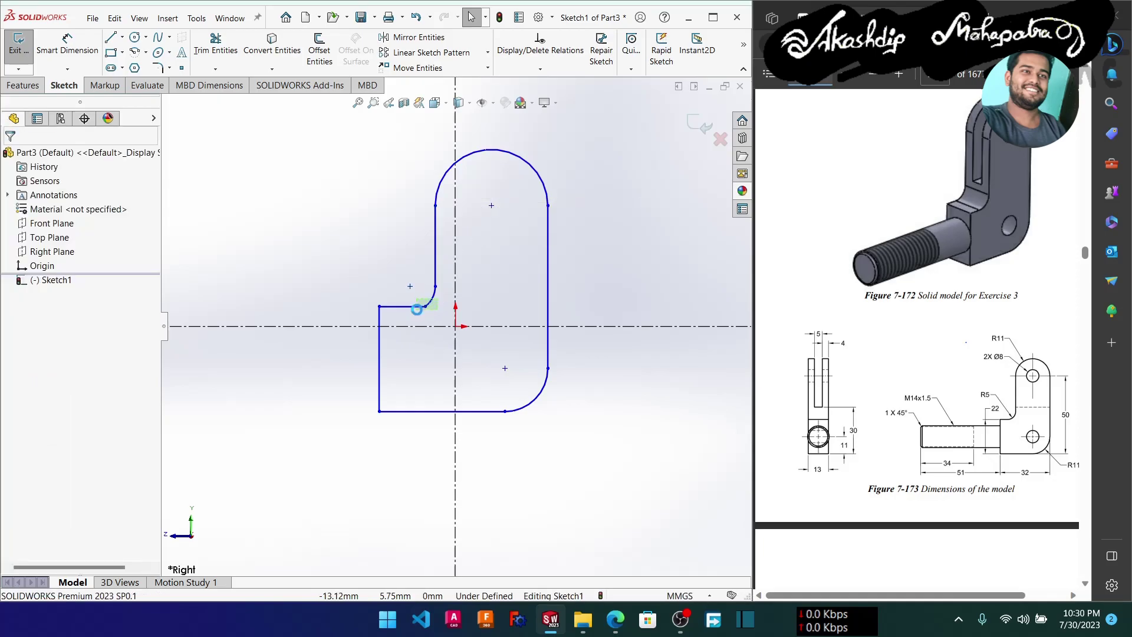
Make the small inner fillet tangent to the short horizontal line.
left_click(416, 309)
left_click(506, 203)
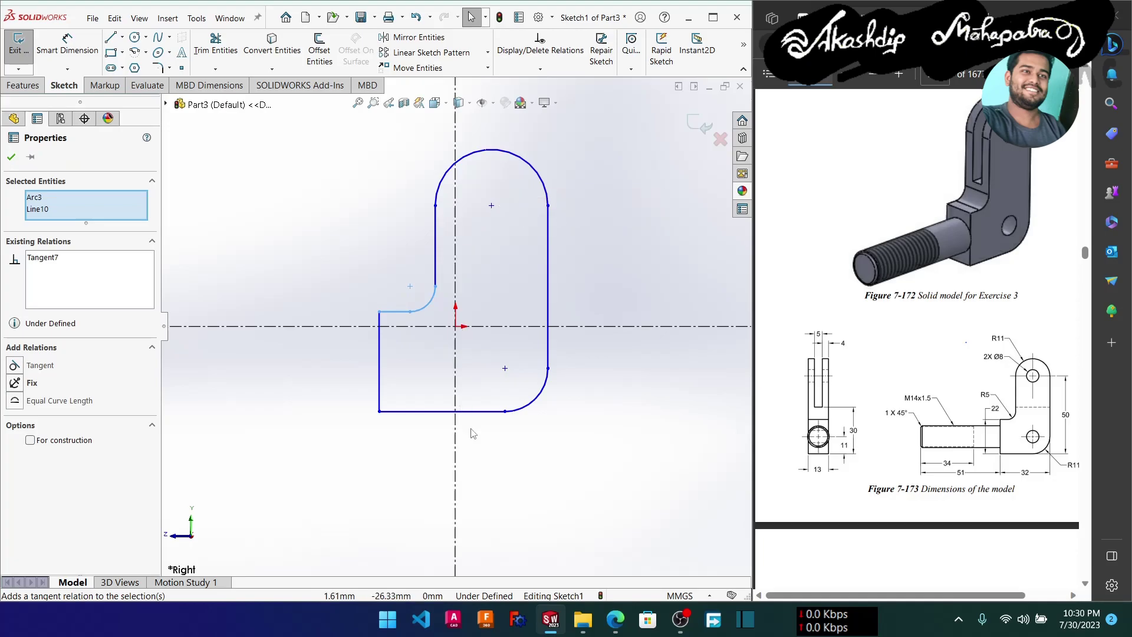
left_click(505, 485)
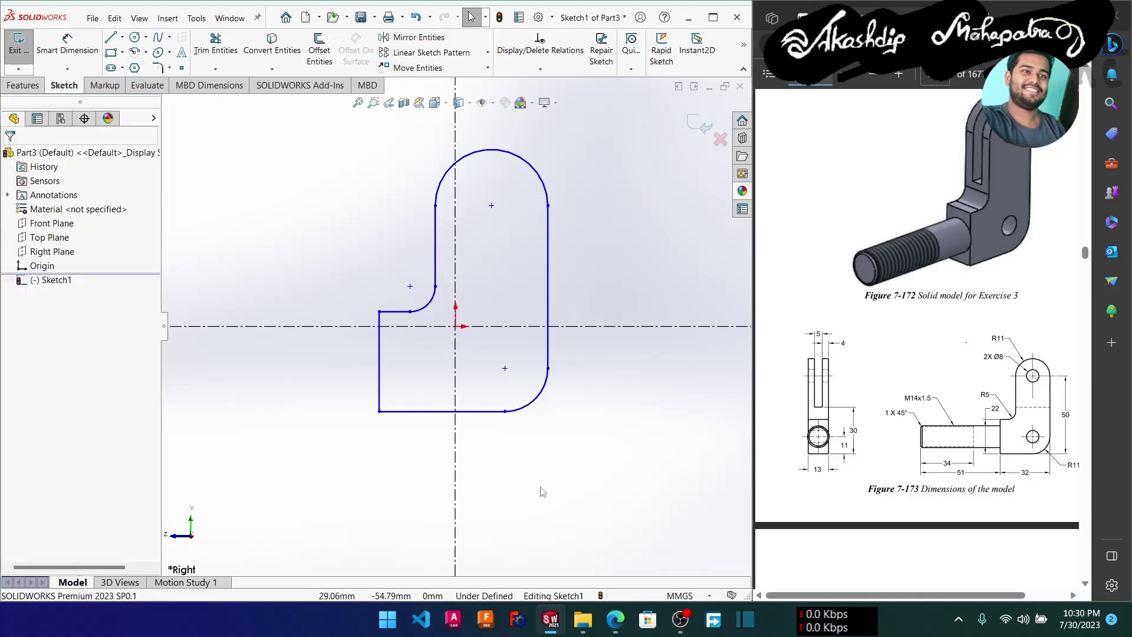
Dimension the left step 22 mm above the bottom line.
right_click_drag(542, 492, 555, 466)
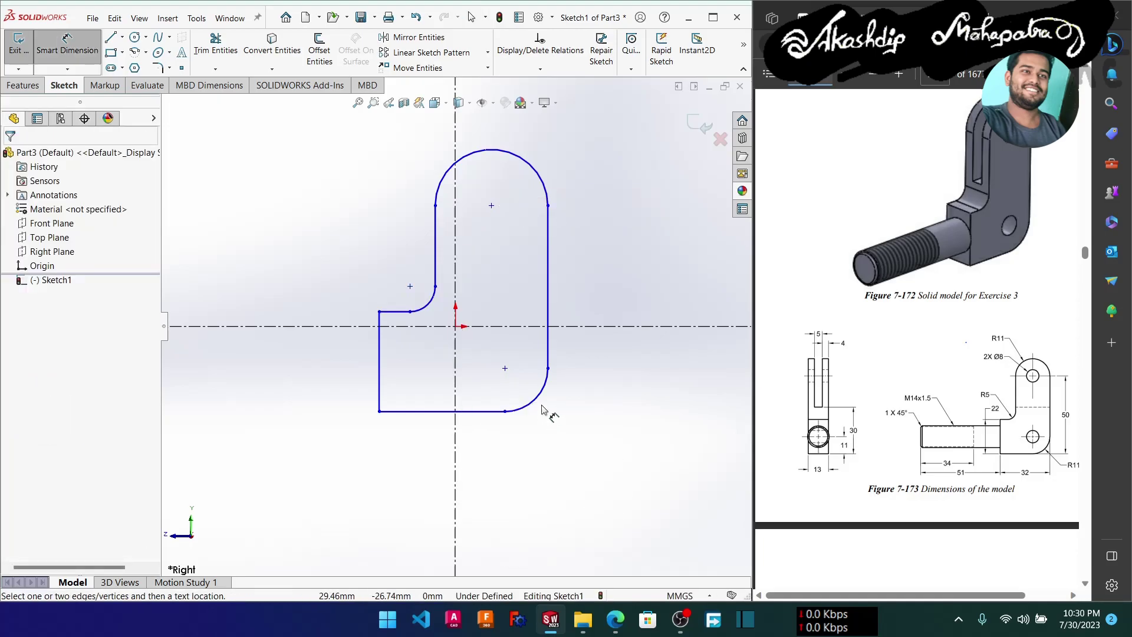
left_click(394, 311)
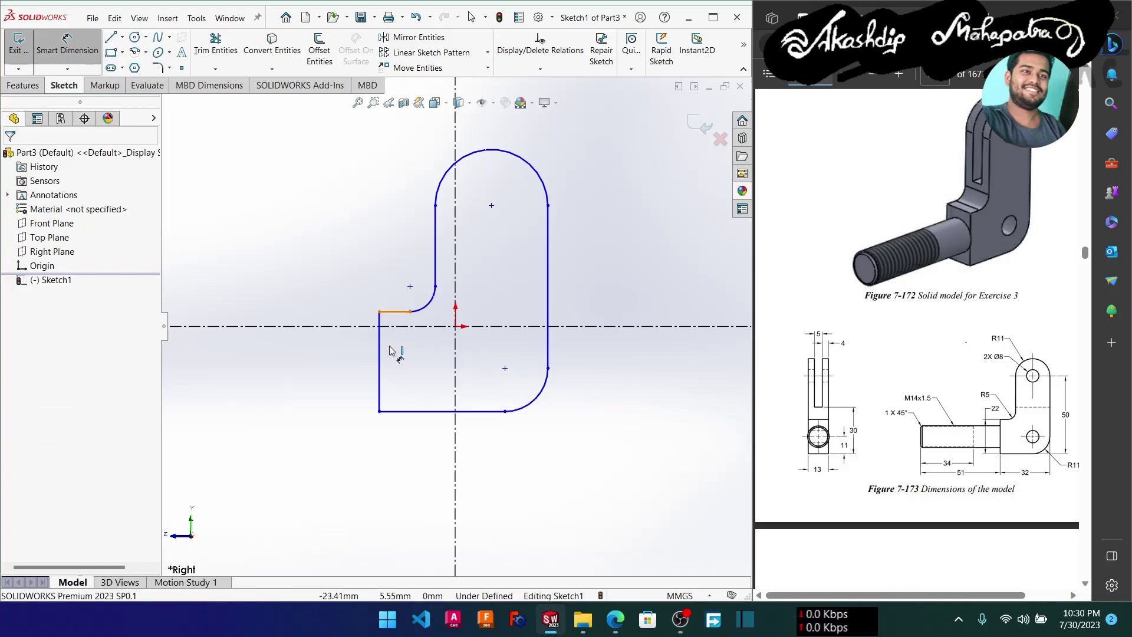
left_click(394, 412)
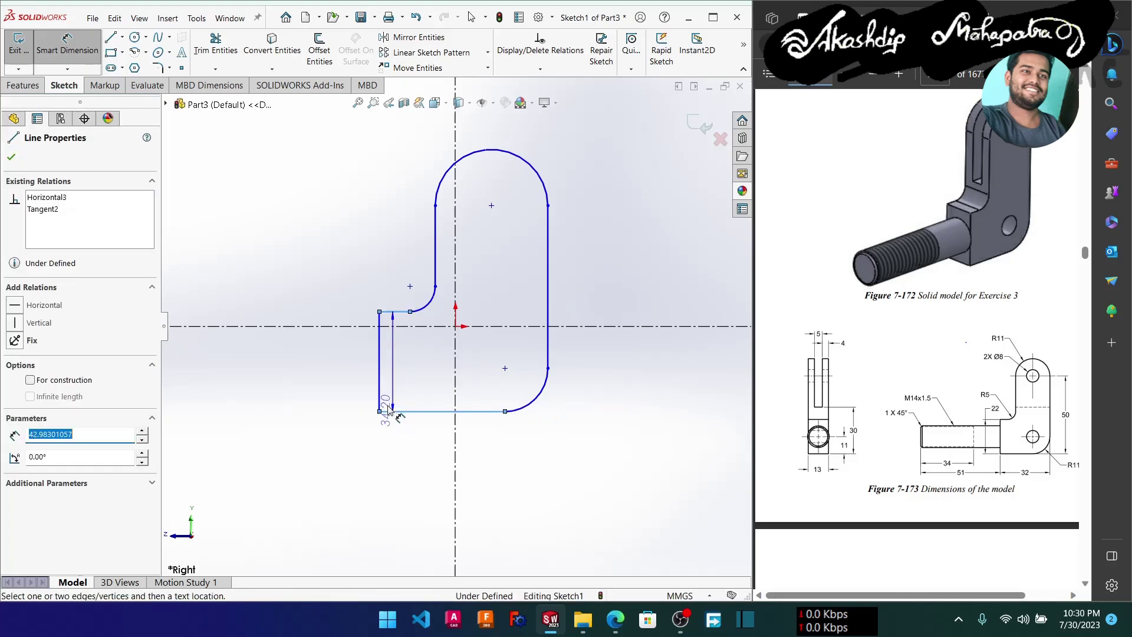
left_click(331, 392)
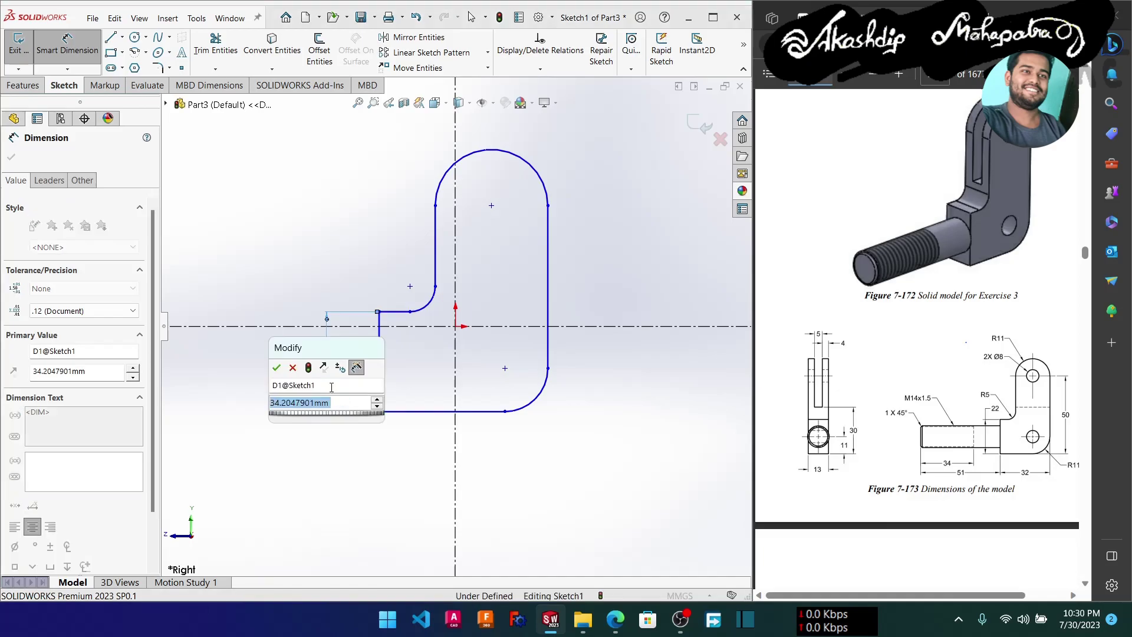
type("22")
key("Return")
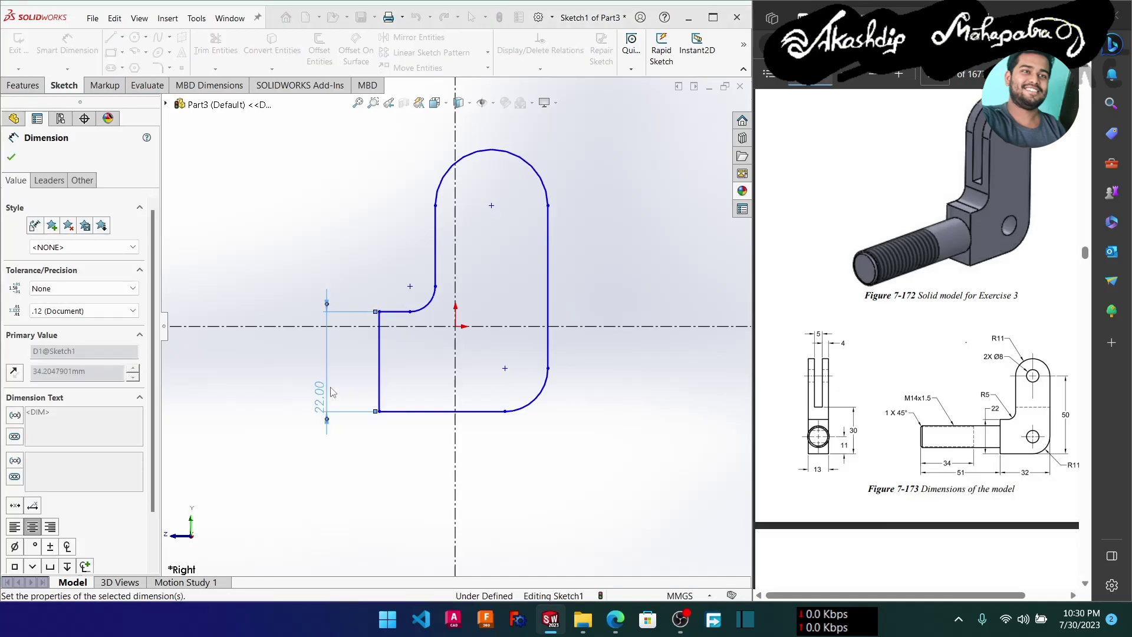
Dimension the top arc centre 50 mm above the base and the lower-right fillet R11.
left_click(493, 209)
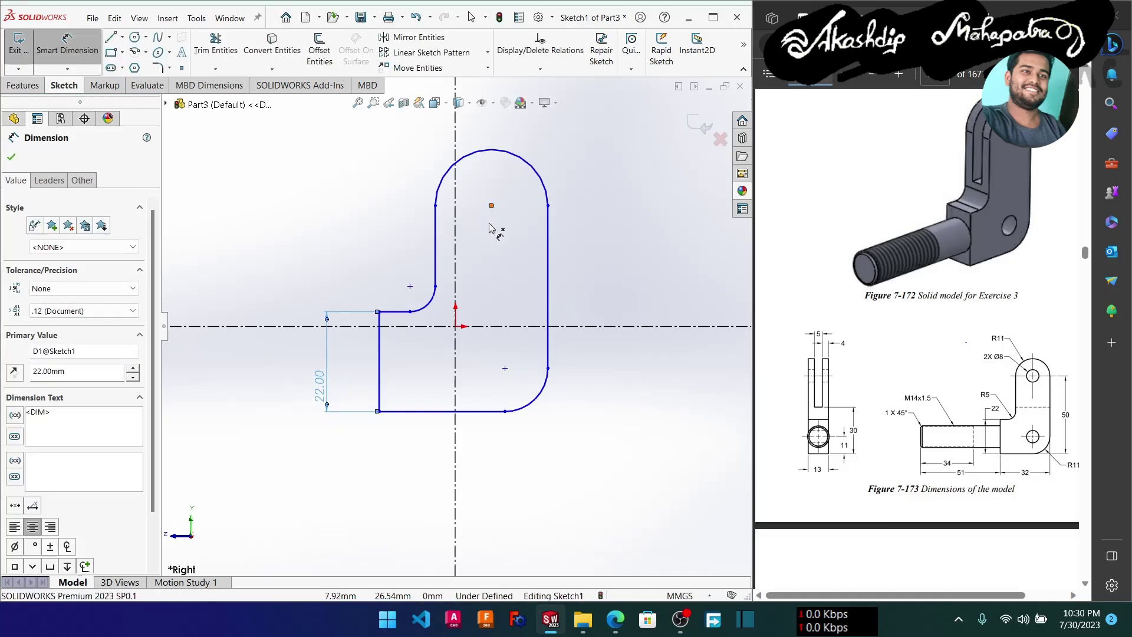
left_click(497, 412)
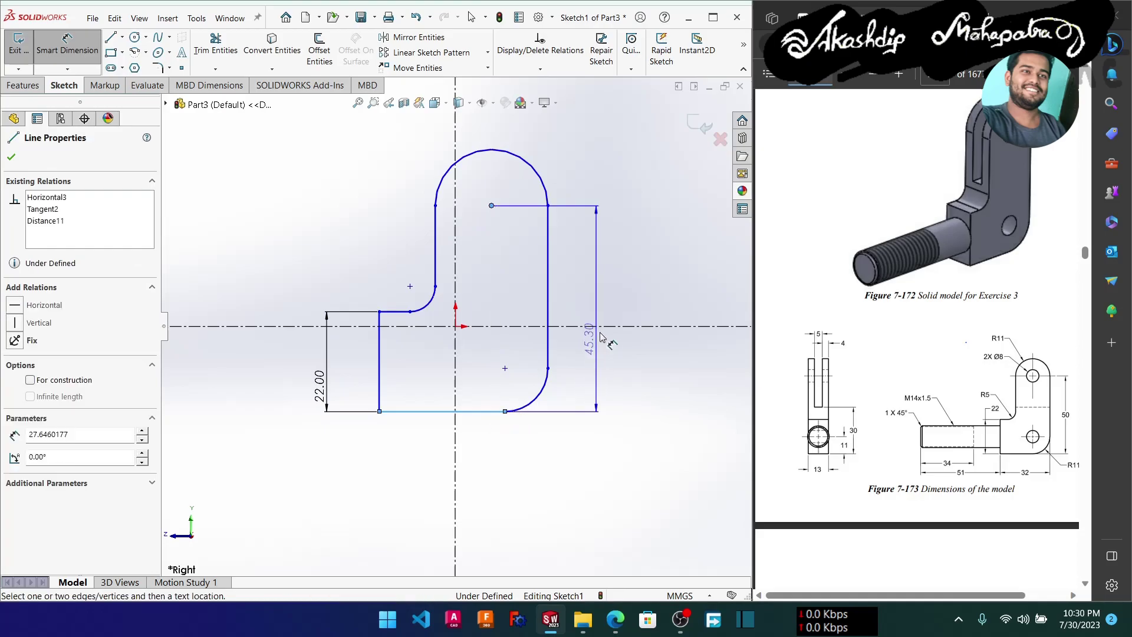
left_click(617, 304)
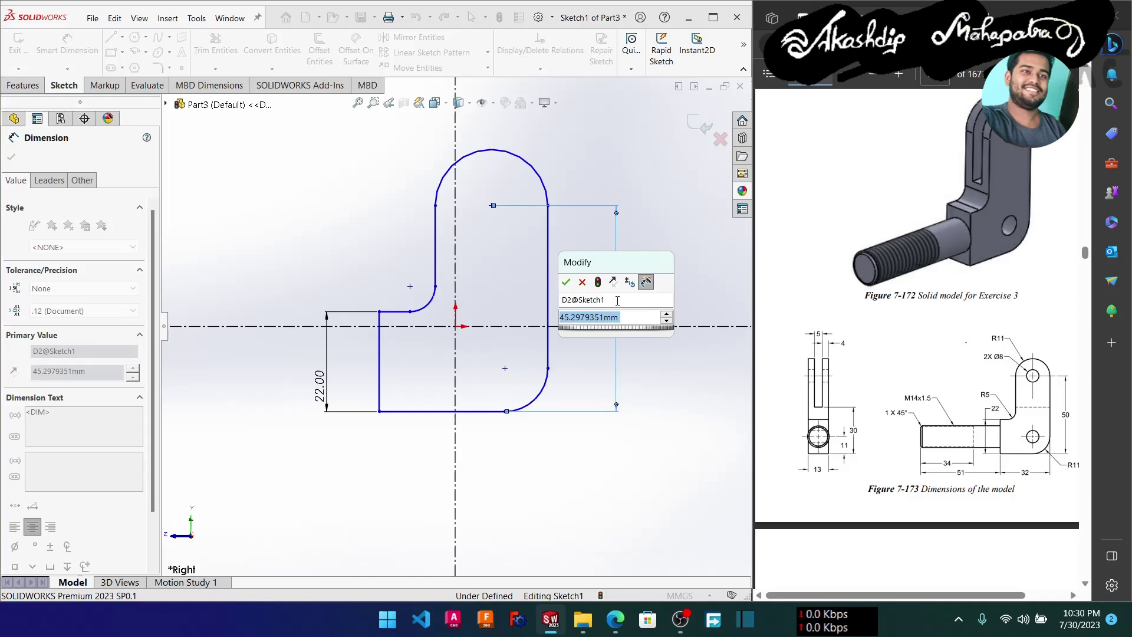
type("50")
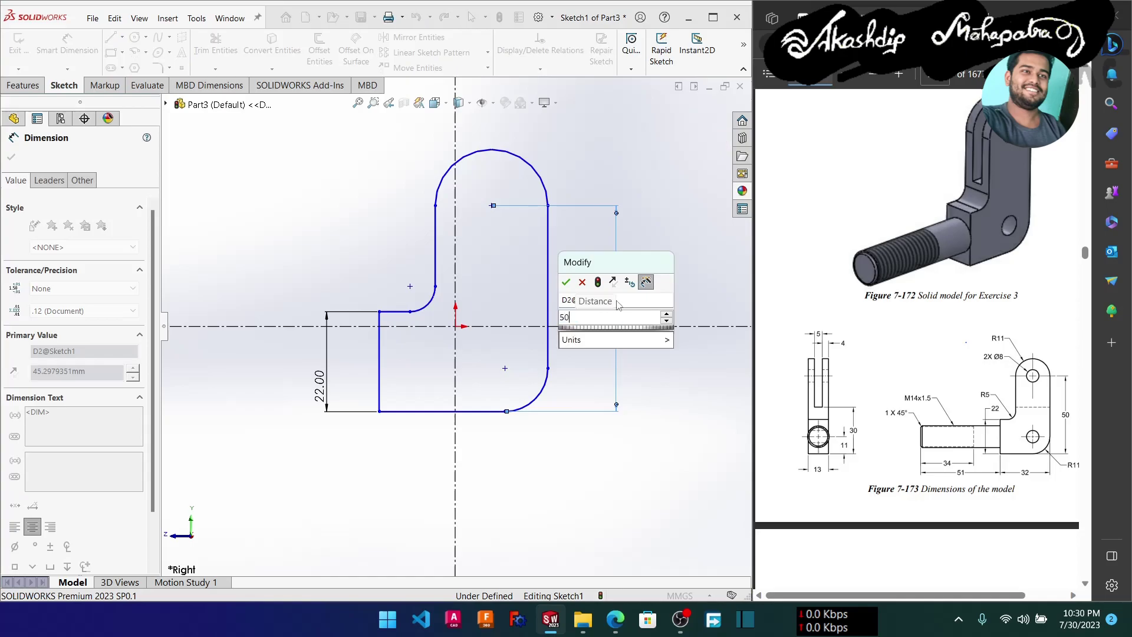
key("Return")
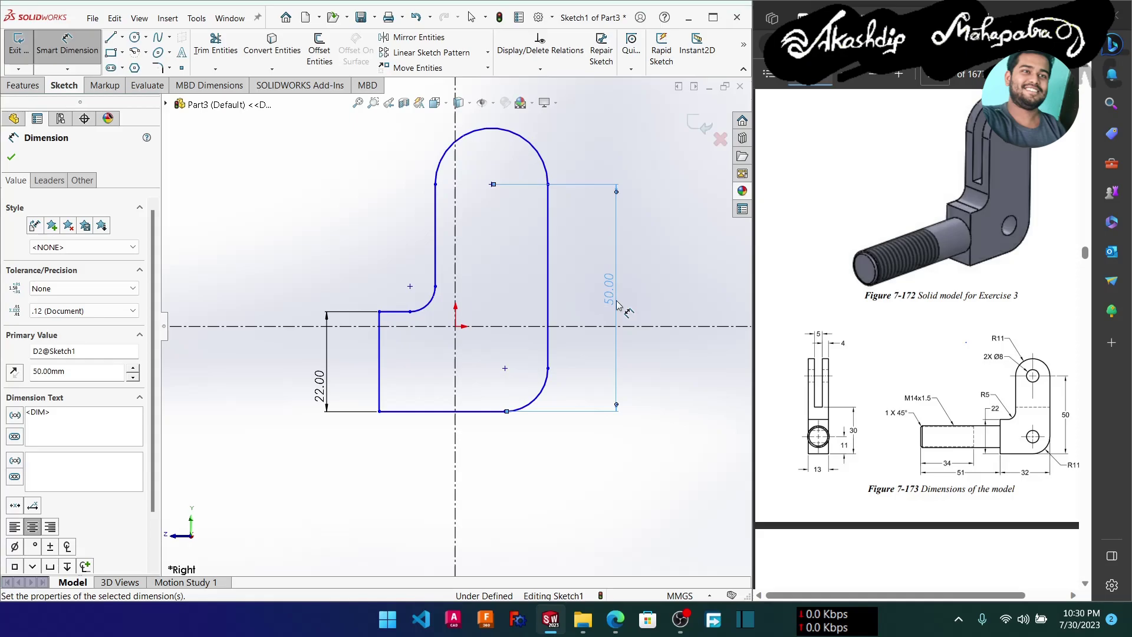
left_click(541, 399)
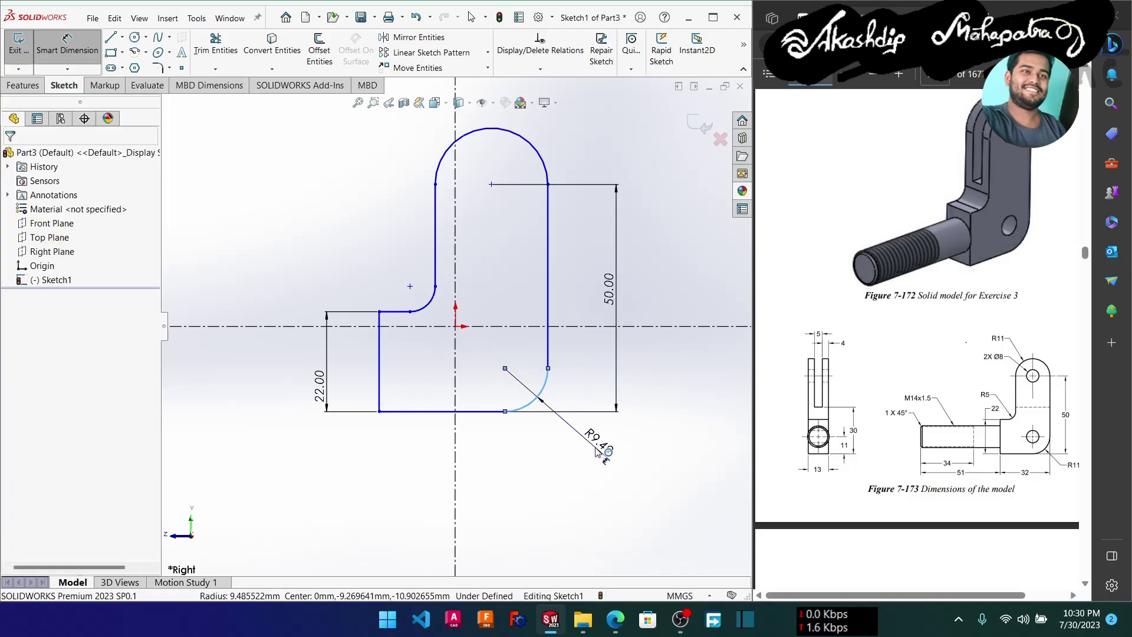
left_click(597, 449)
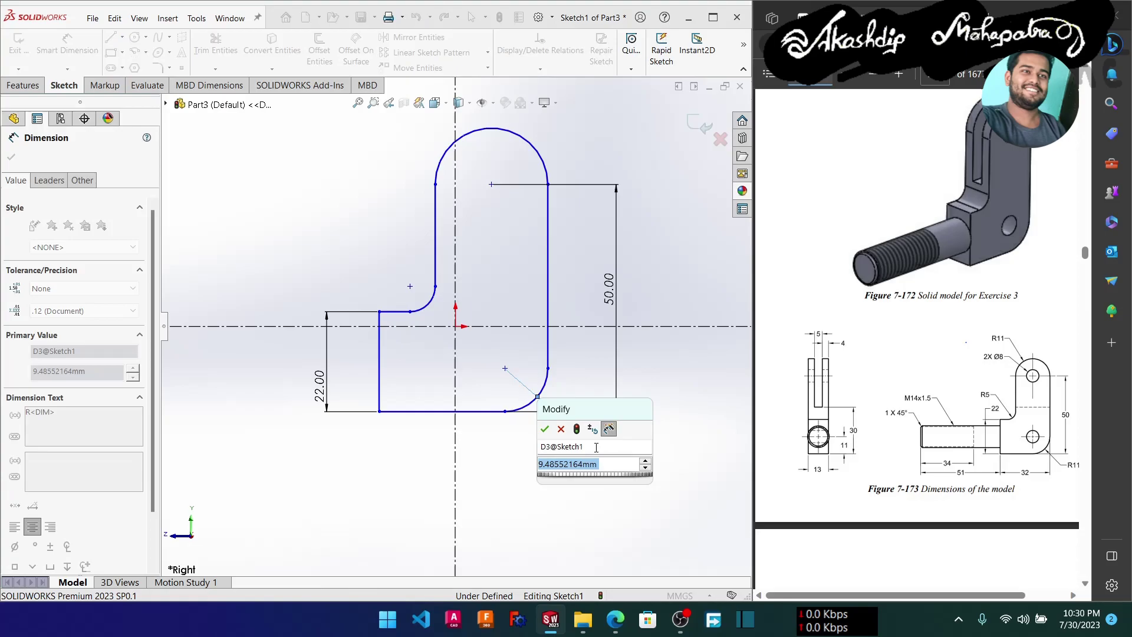
type("11")
key("Escape")
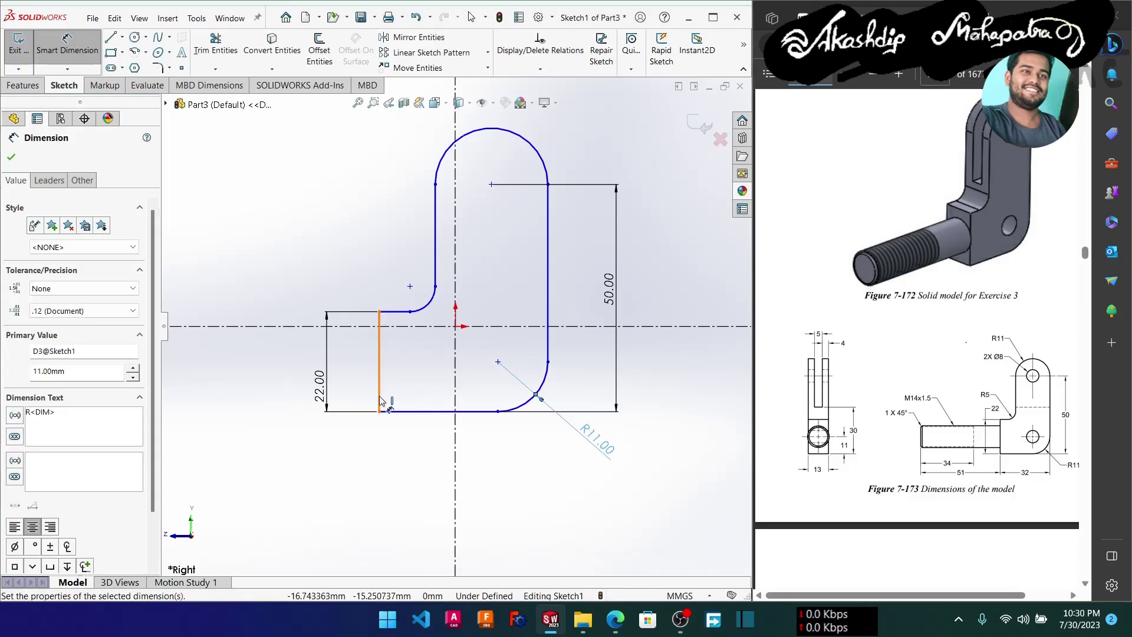
Dimension the base width between the vertical edges at 32 mm.
left_click(547, 354)
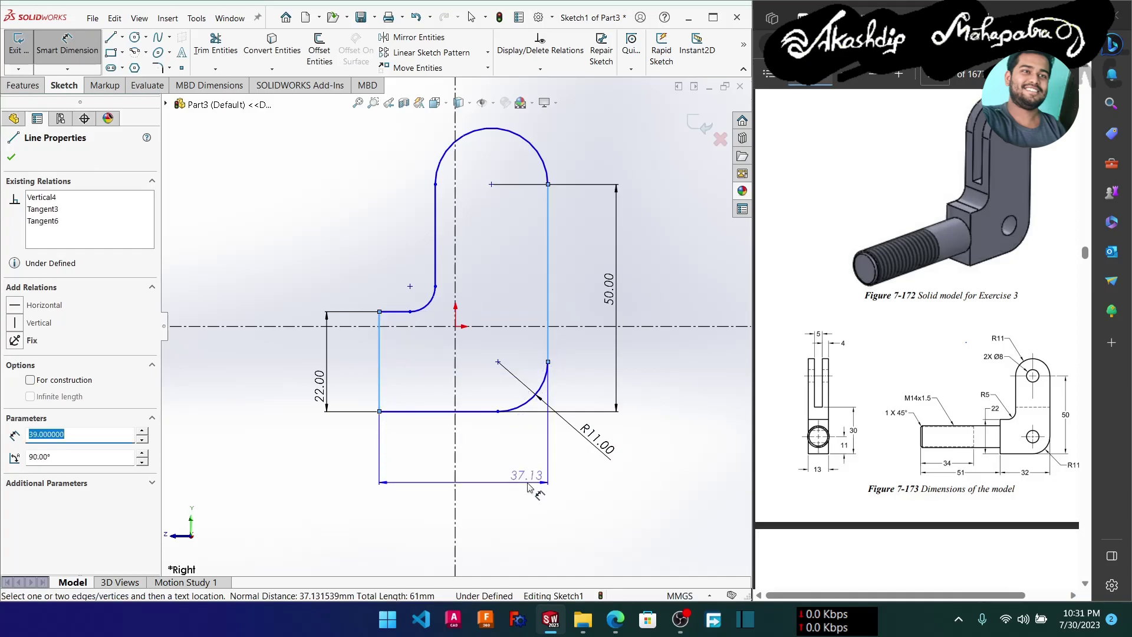
left_click(529, 489)
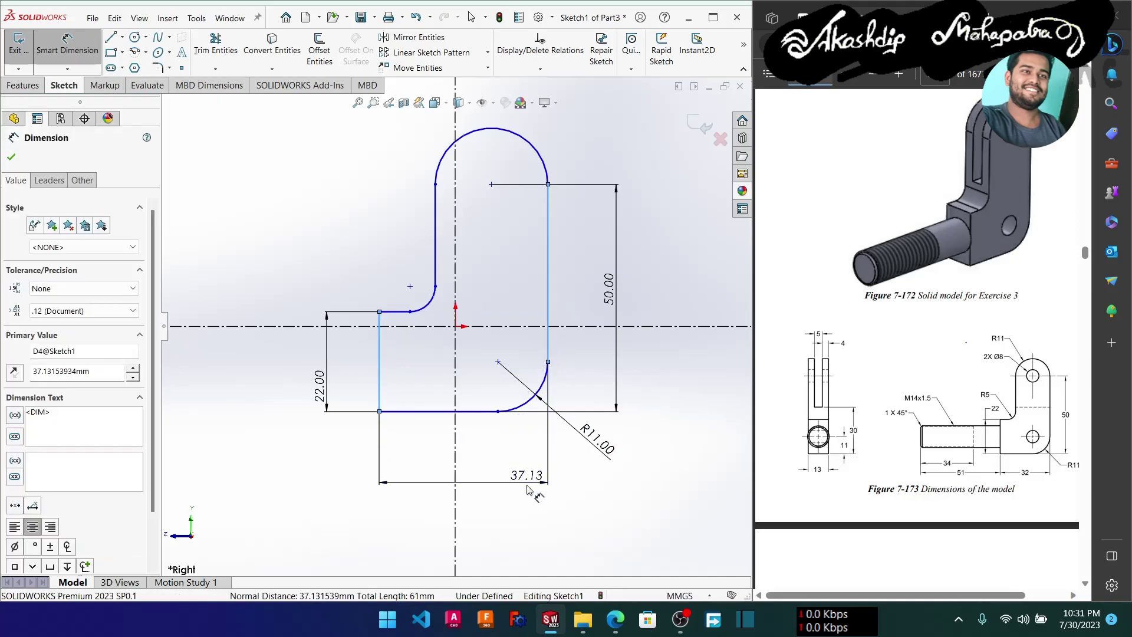
type("32")
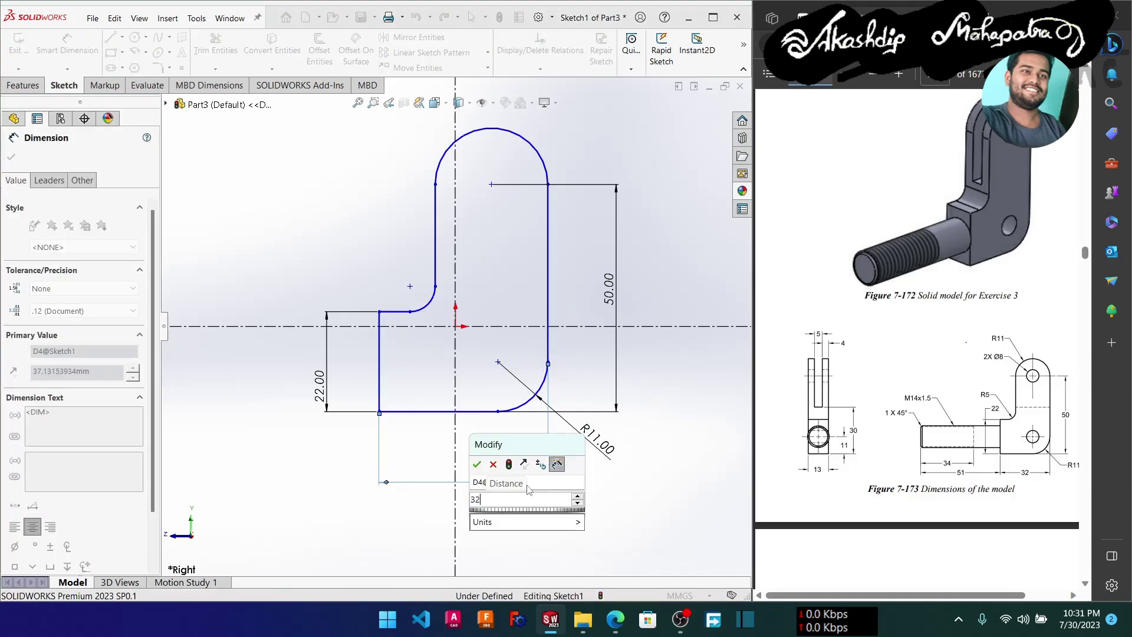
key("Return")
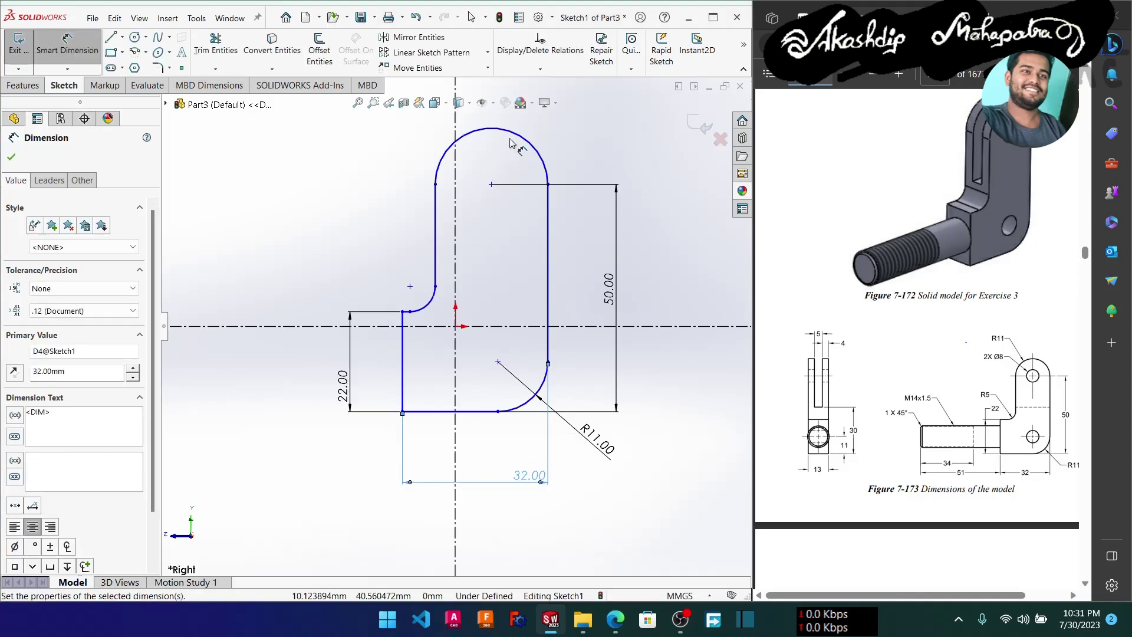
Give the top arc radius R11 and the inner fillet radius R5.
left_click(547, 169)
left_click(575, 145)
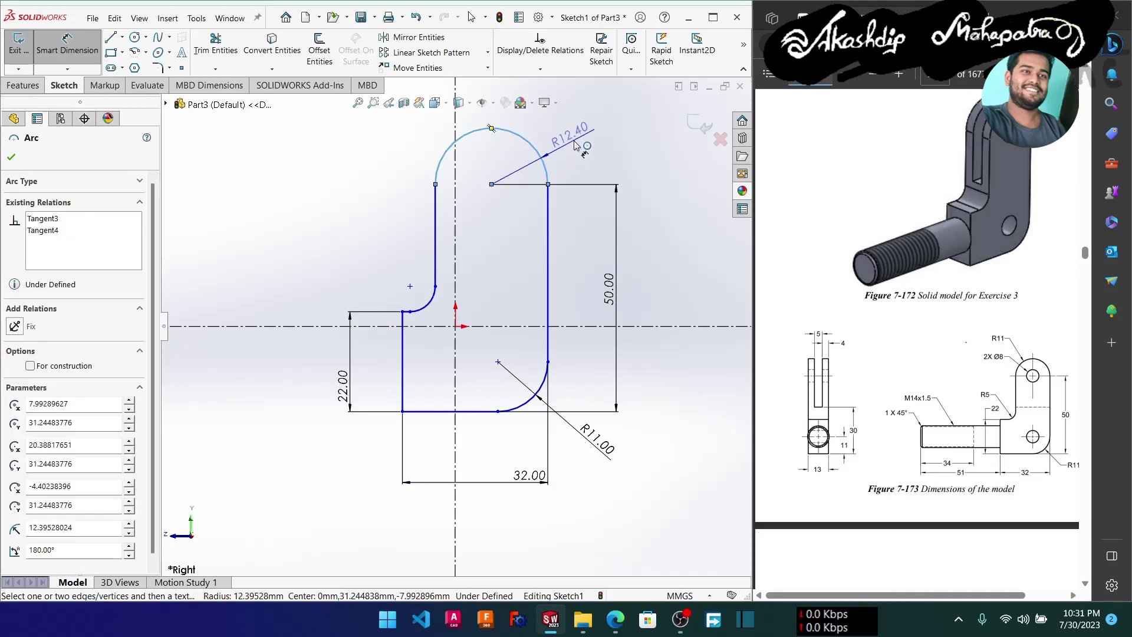
double_click(575, 145)
type("11")
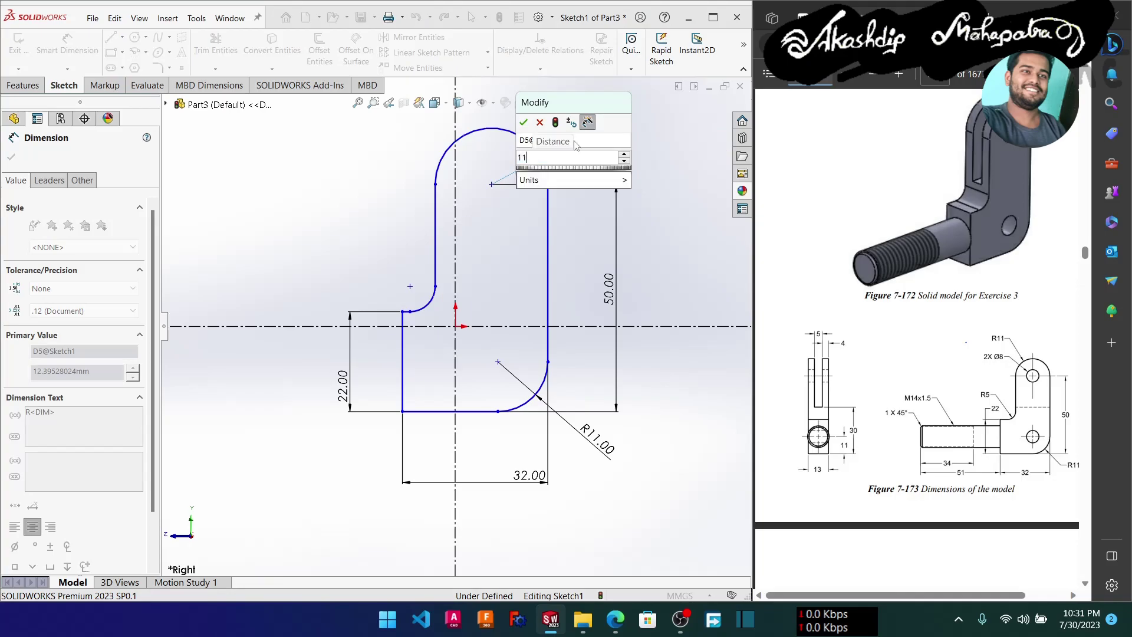
key("Return")
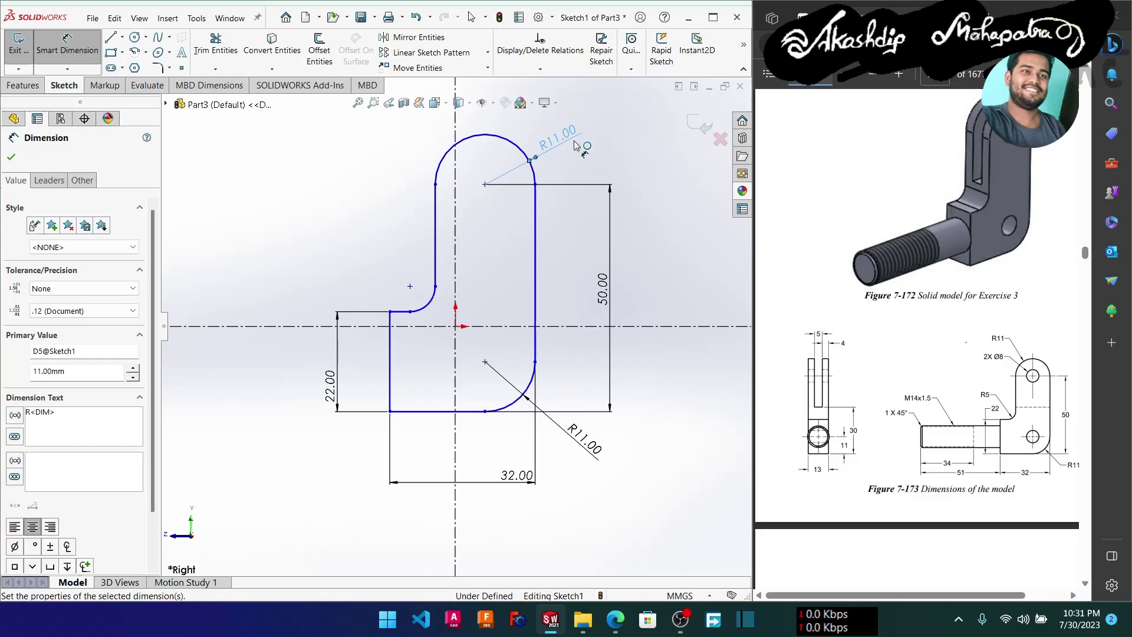
left_click(415, 282)
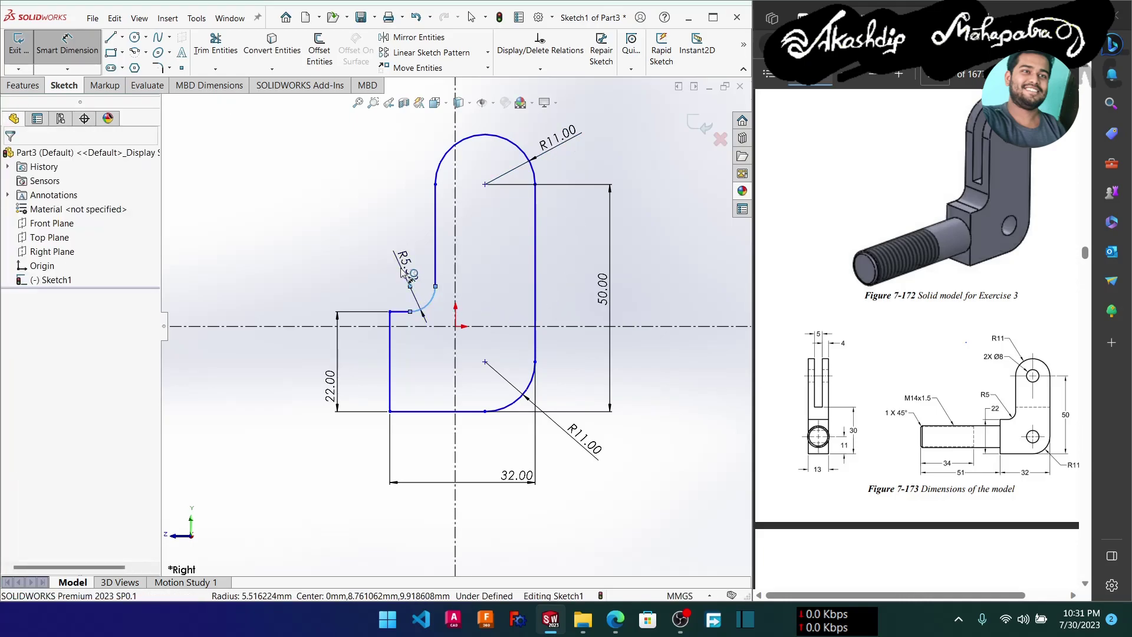
left_click(402, 270)
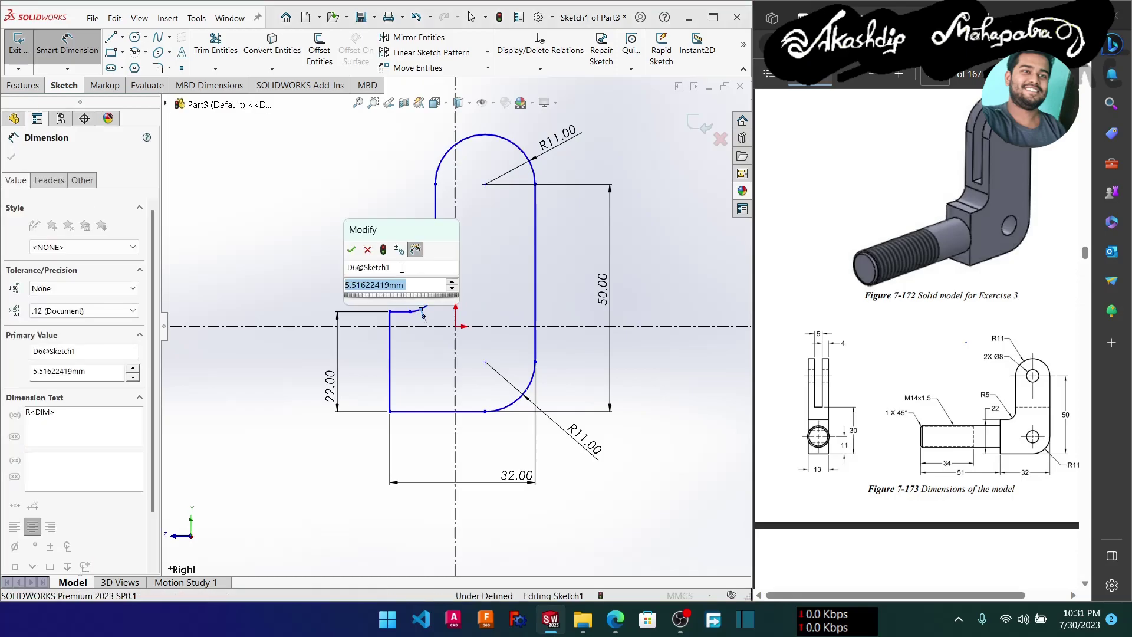
type("5")
key("Return")
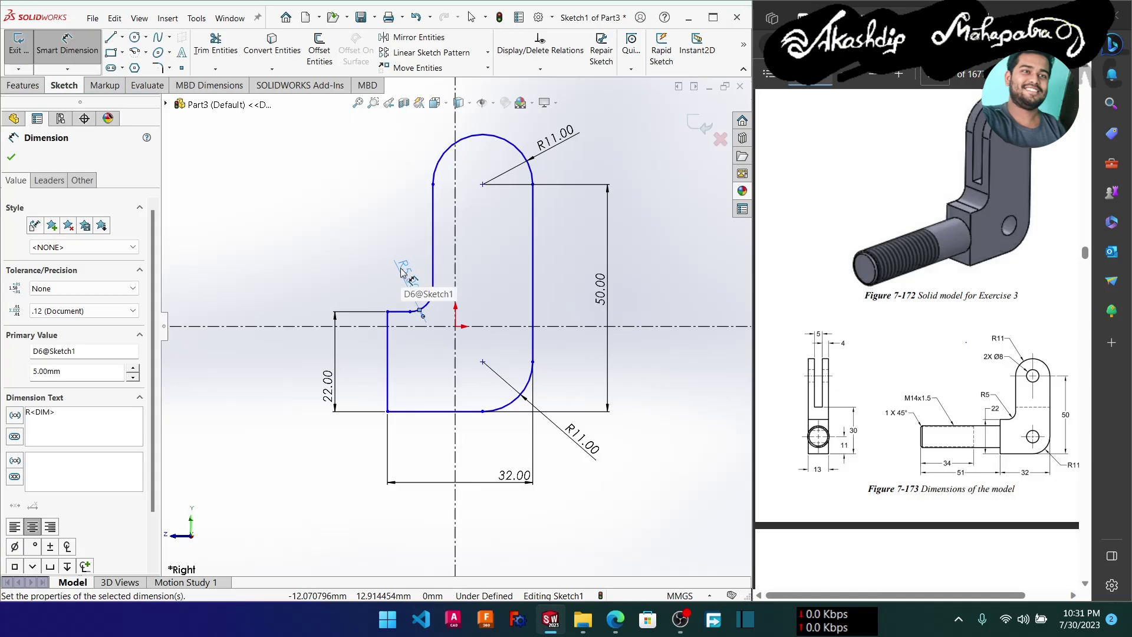
key("Escape")
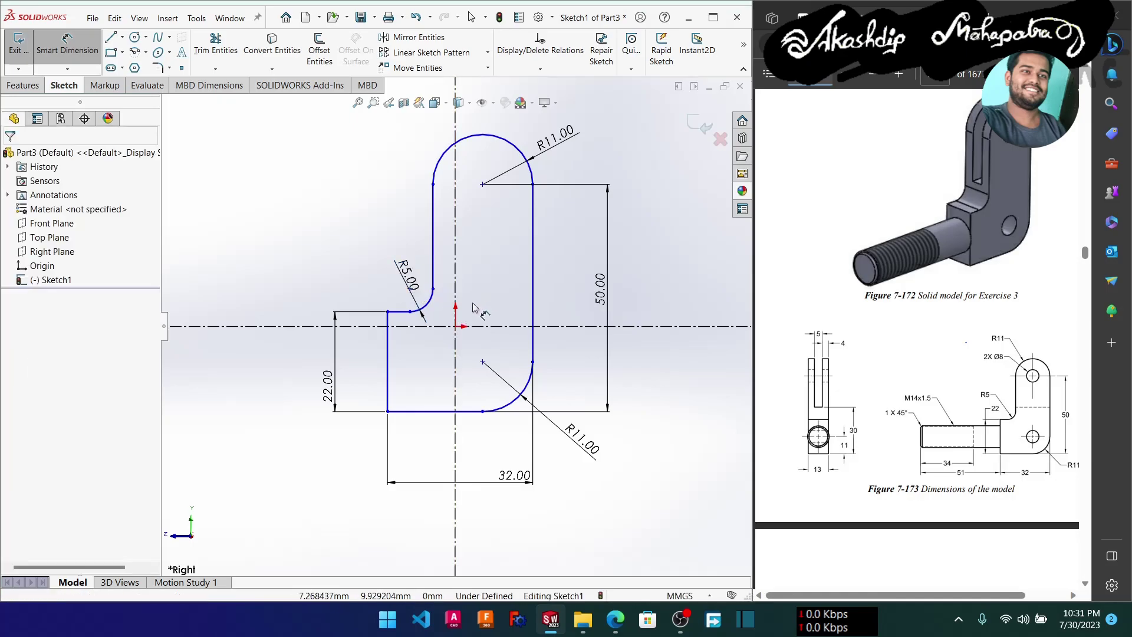
key("Escape")
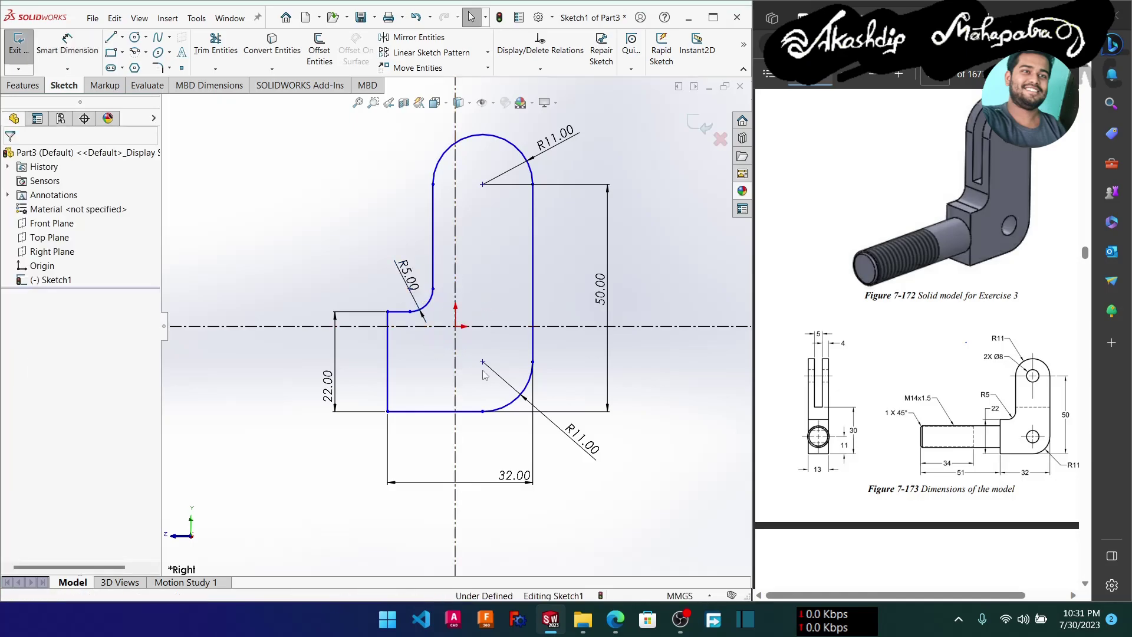
Make the lower arc's centre coincident with the origin, fully defining the sketch.
left_click(483, 363)
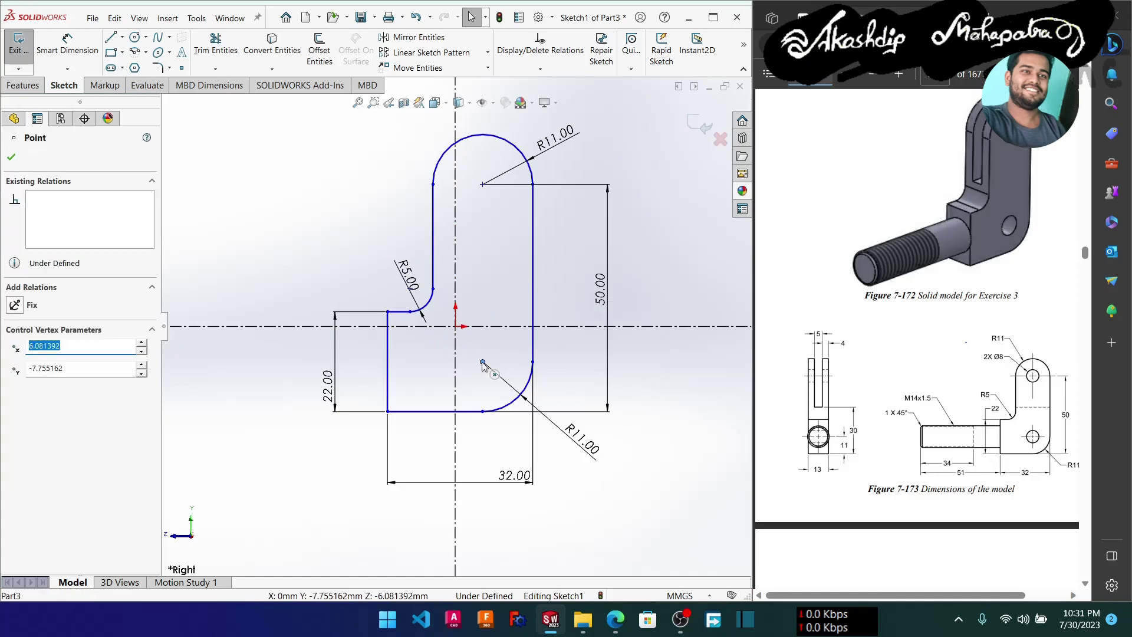
key("Escape")
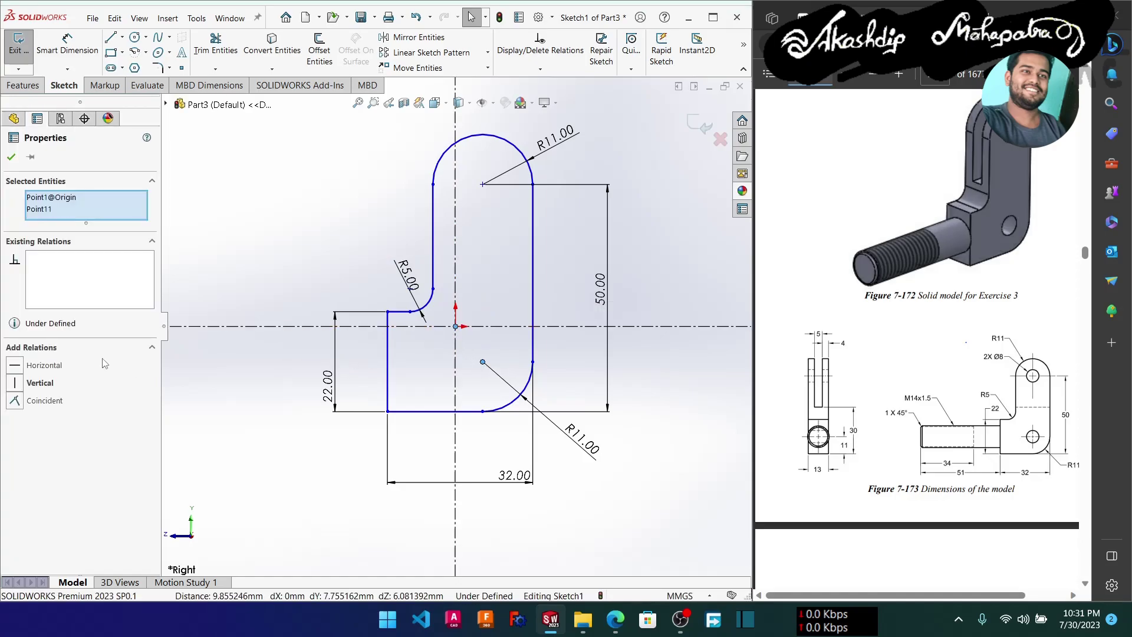
left_click(41, 401)
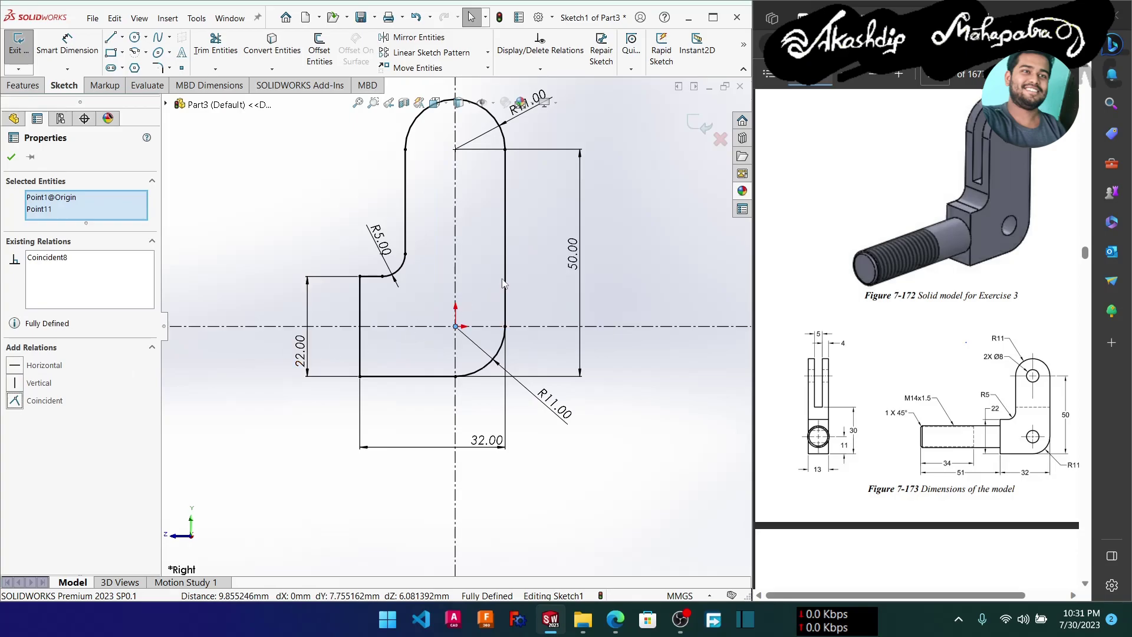
key("f")
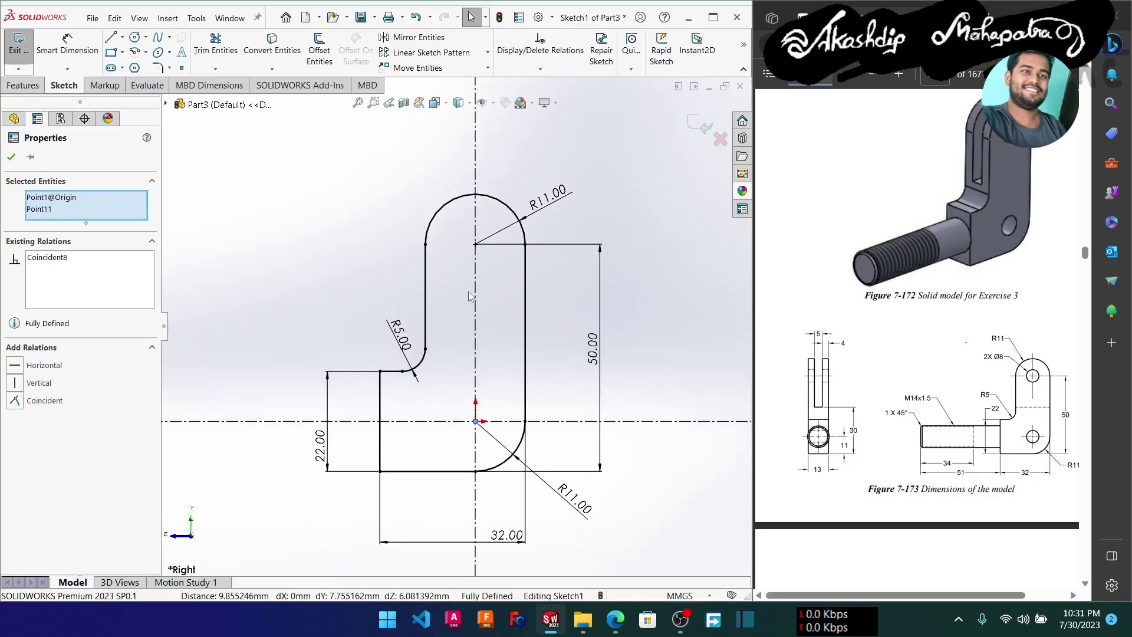
right_click(558, 308)
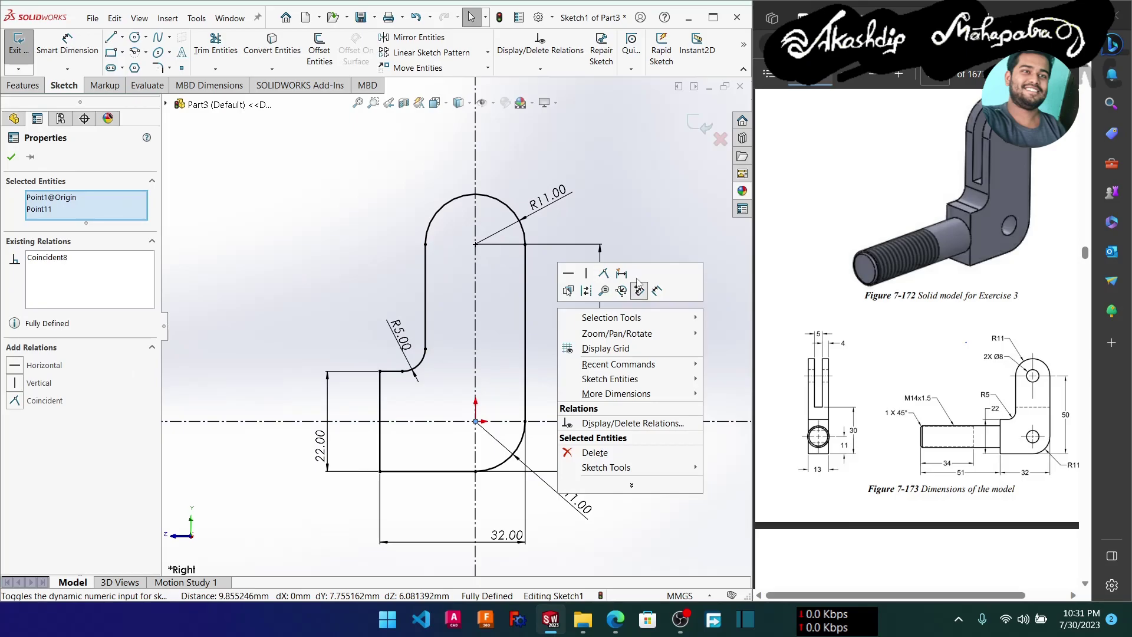
left_click(642, 244)
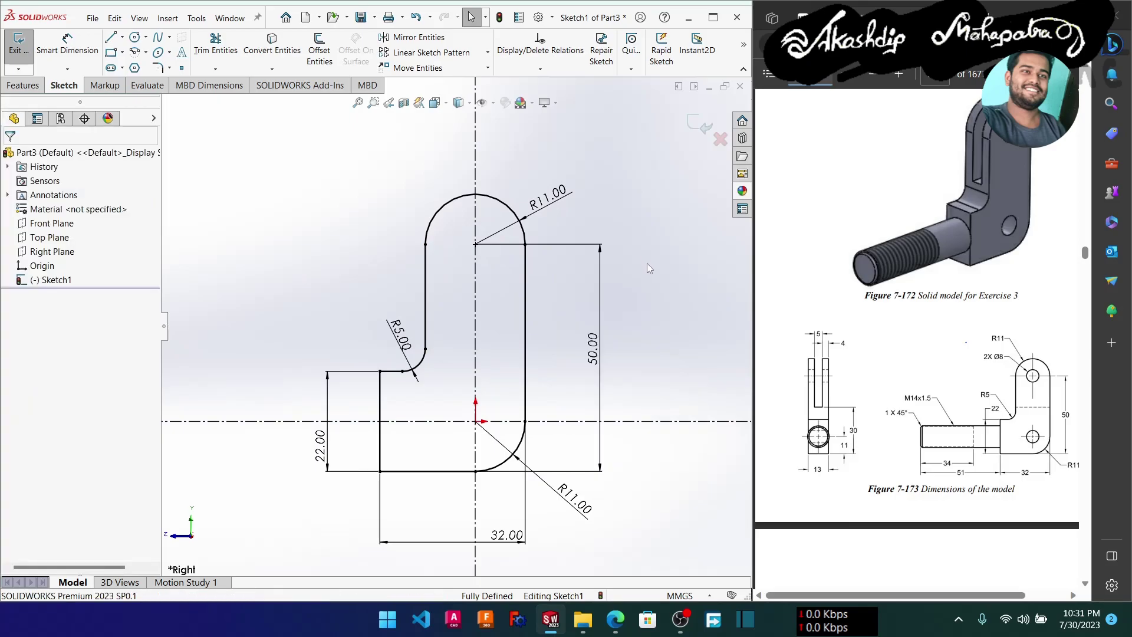
right_click_drag(644, 253, 707, 254)
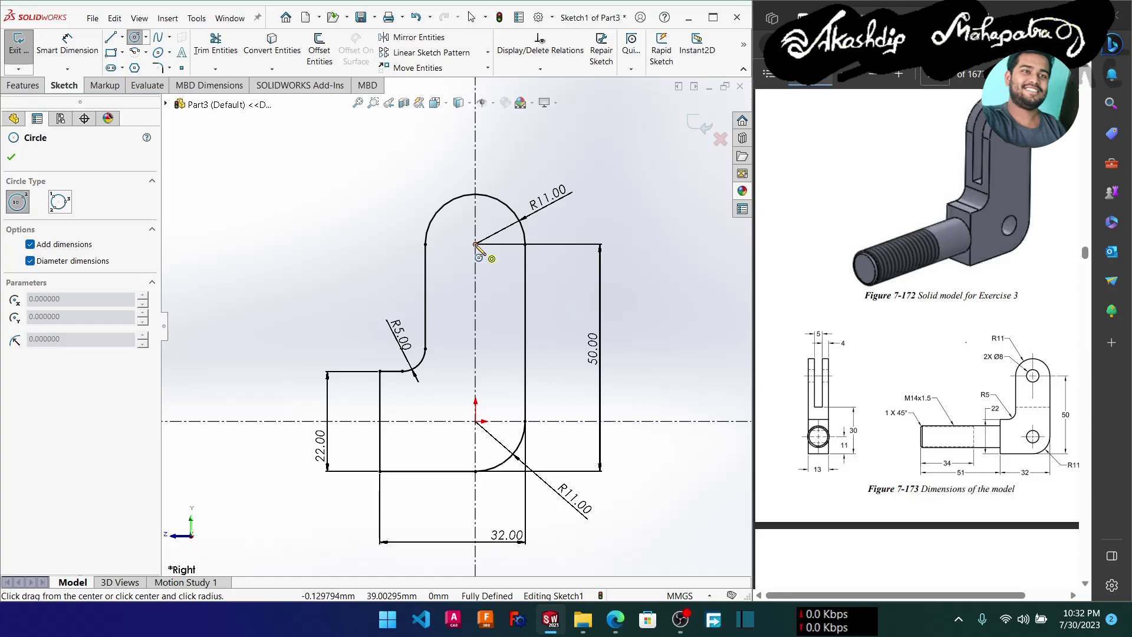
Draw circles at the top arc's centre and at the origin, the lower one Ø8.
left_click(476, 244)
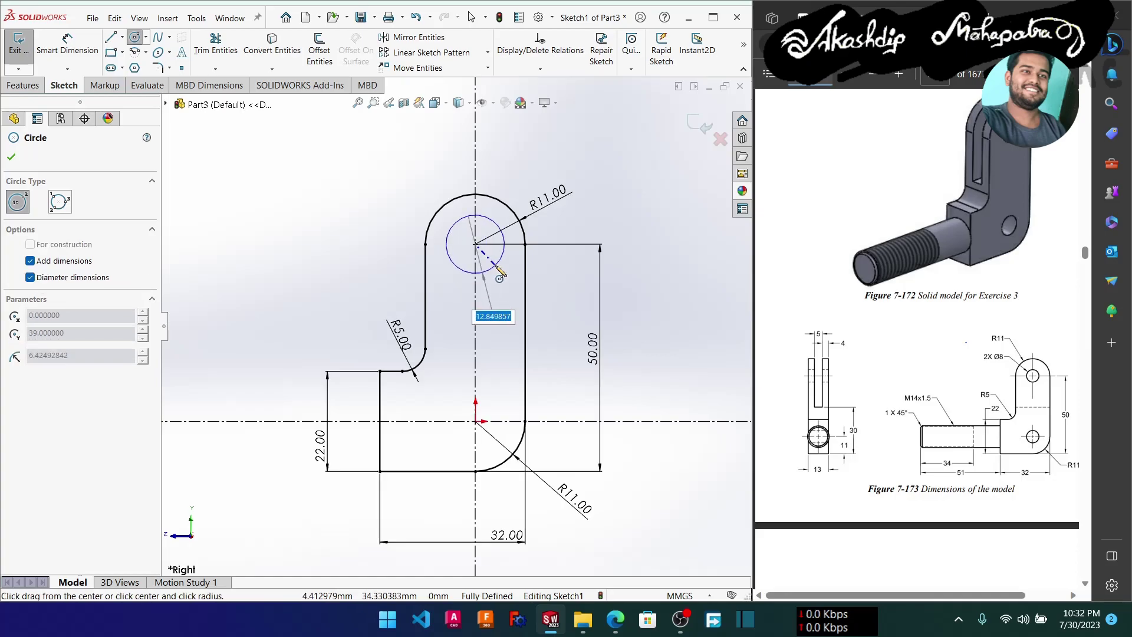
type("6")
key("Return")
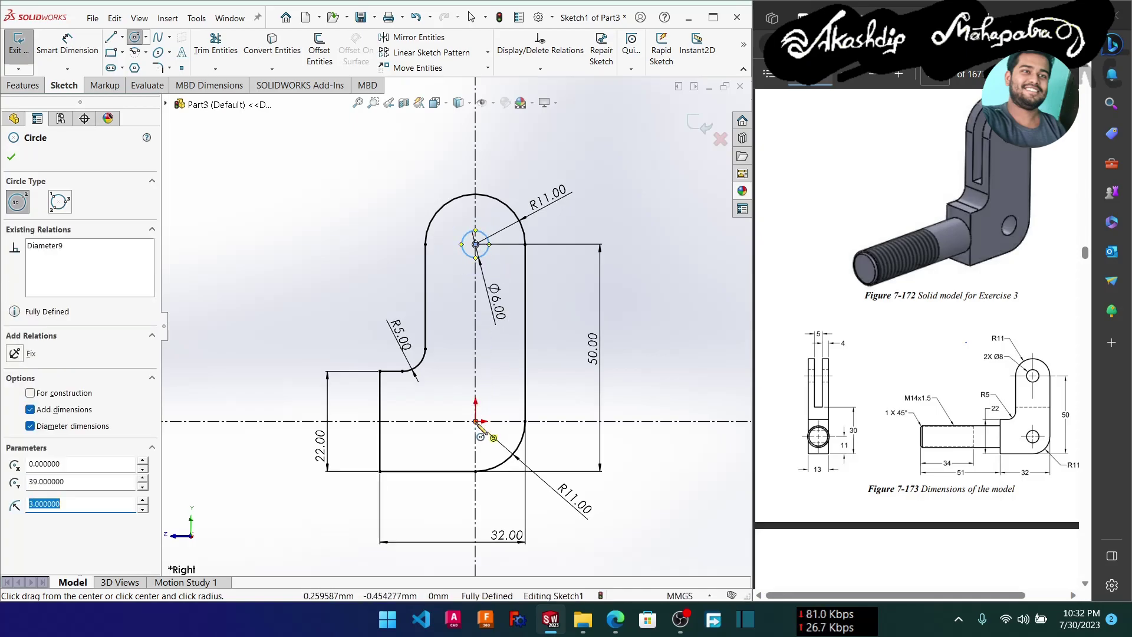
left_click(476, 421)
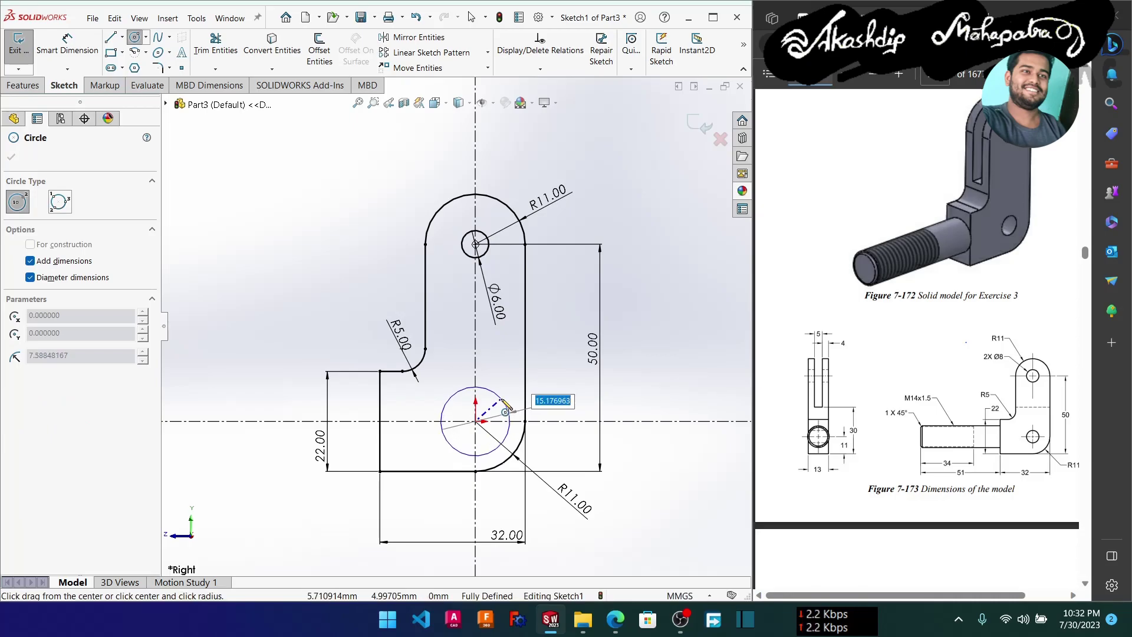
type("8")
key("Return")
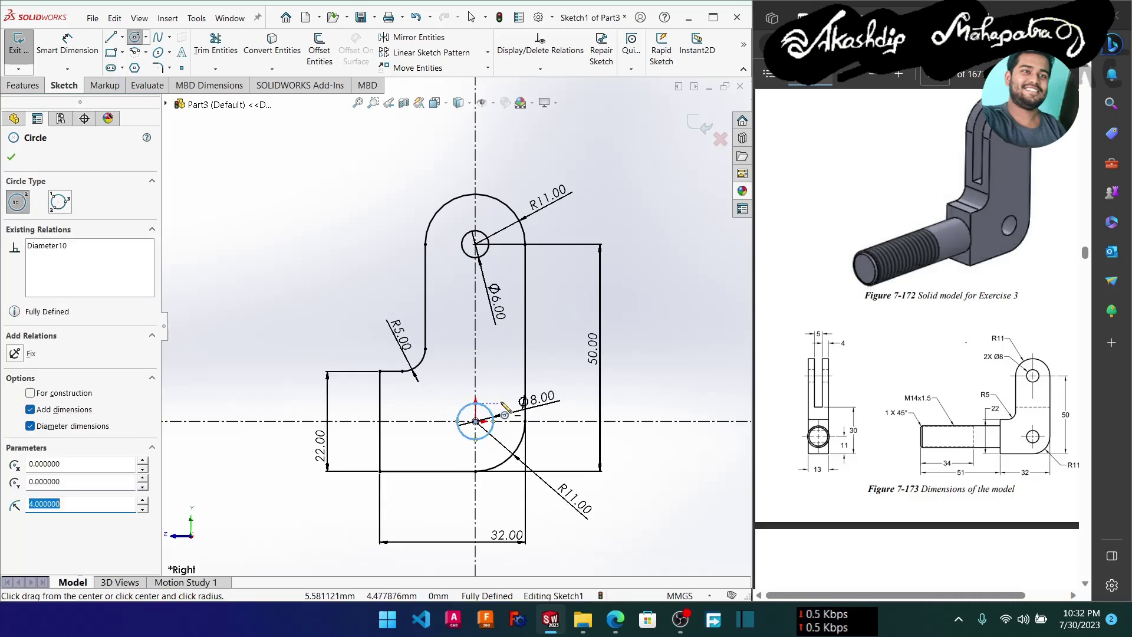
key("Escape")
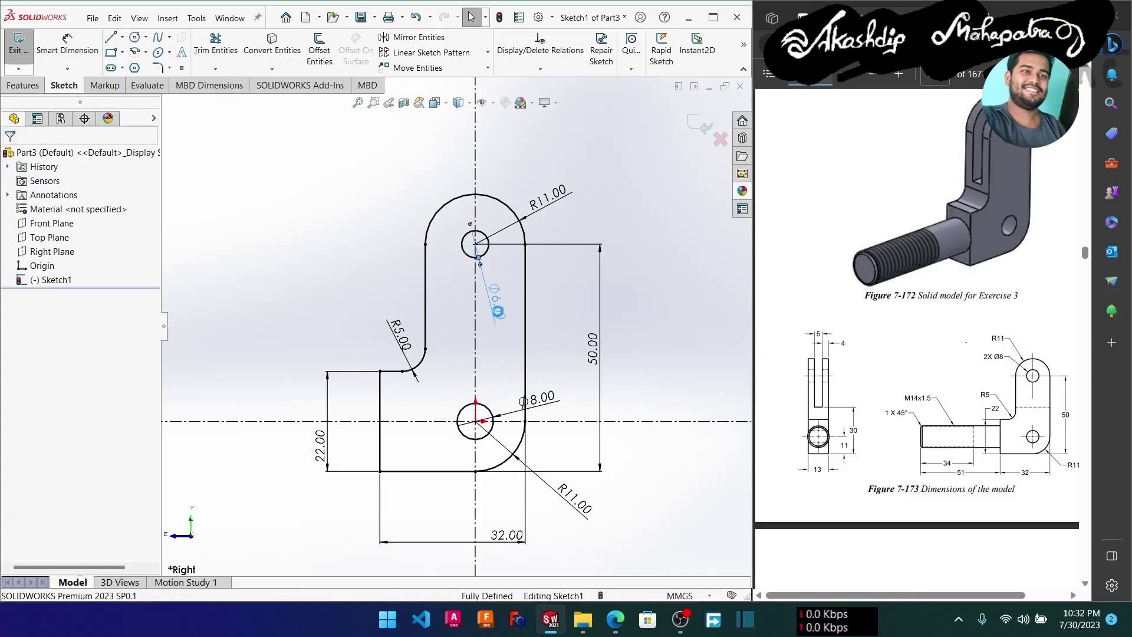
Change the top circle's diameter from Ø6 to Ø8.
double_click(499, 316)
type("6")
key("Return")
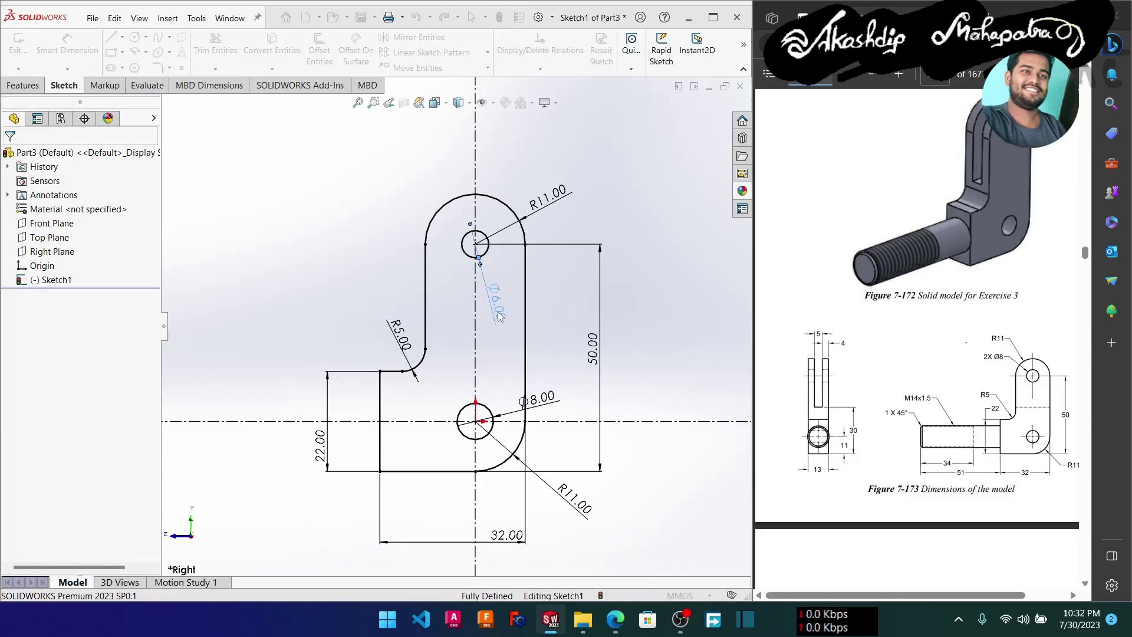
left_click(499, 316)
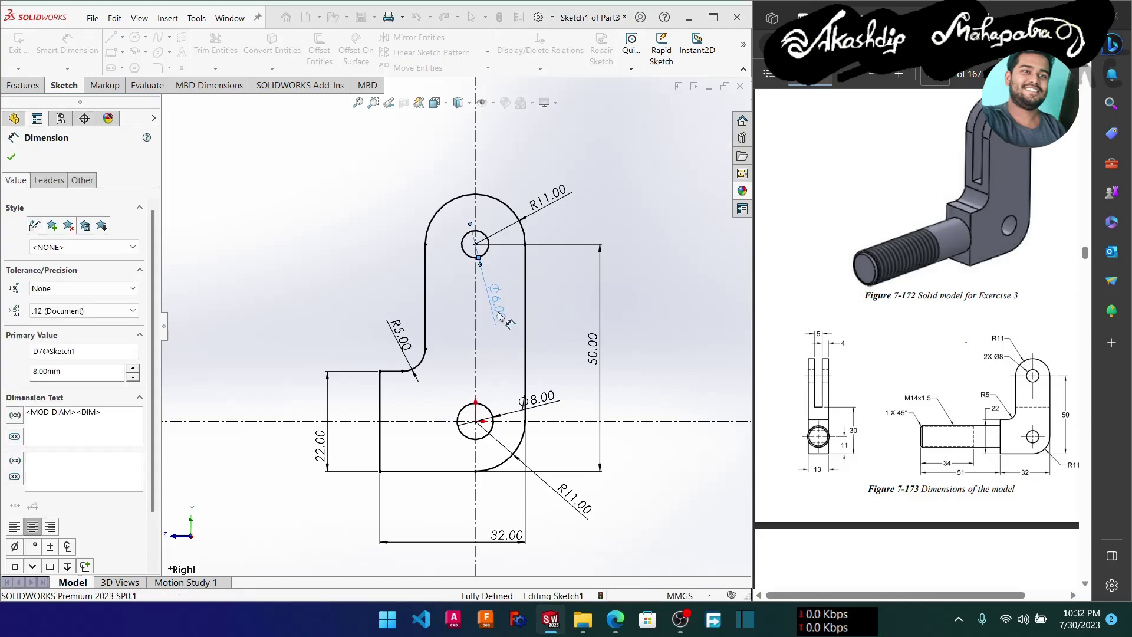
key("Return")
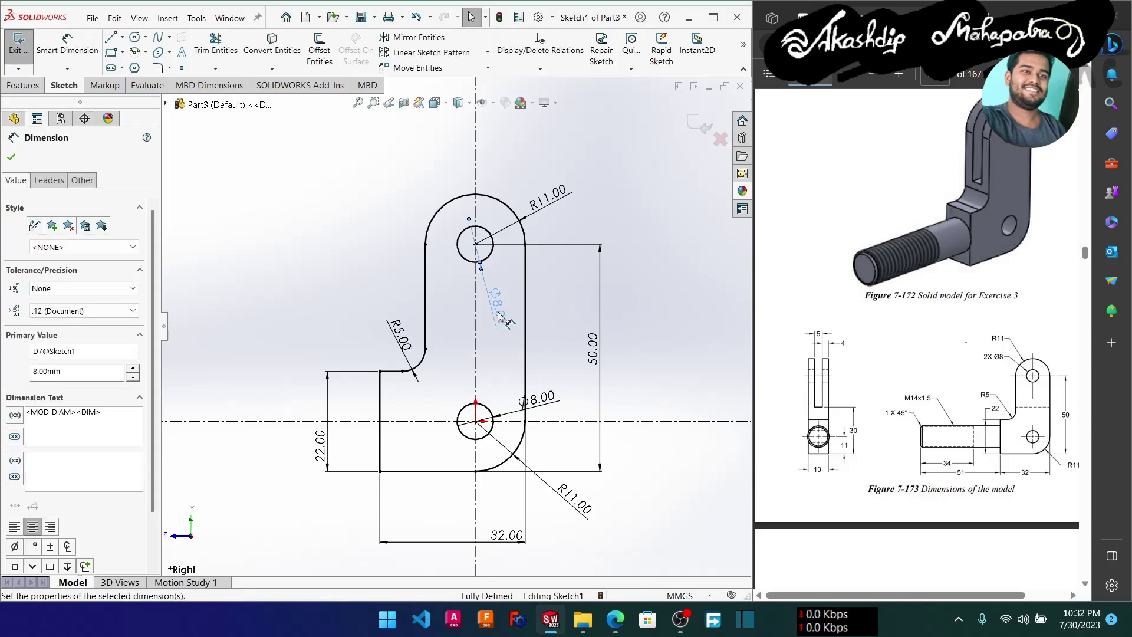
left_click(529, 291)
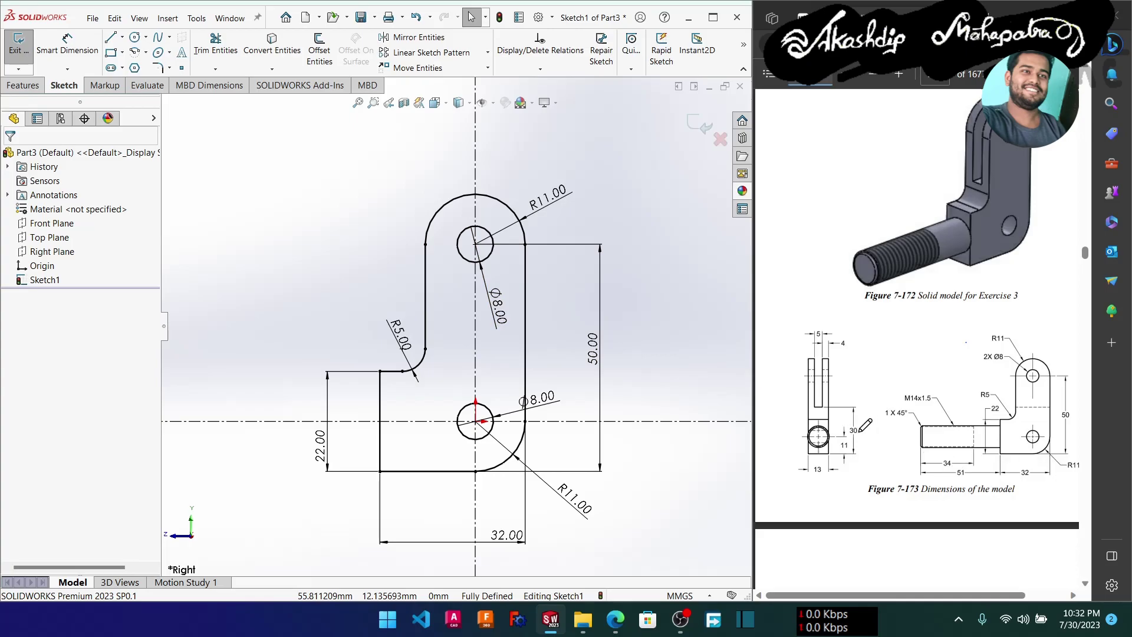
scroll(865, 425, "up", 1, "ctrl")
scroll(855, 440, "up", 1, "ctrl")
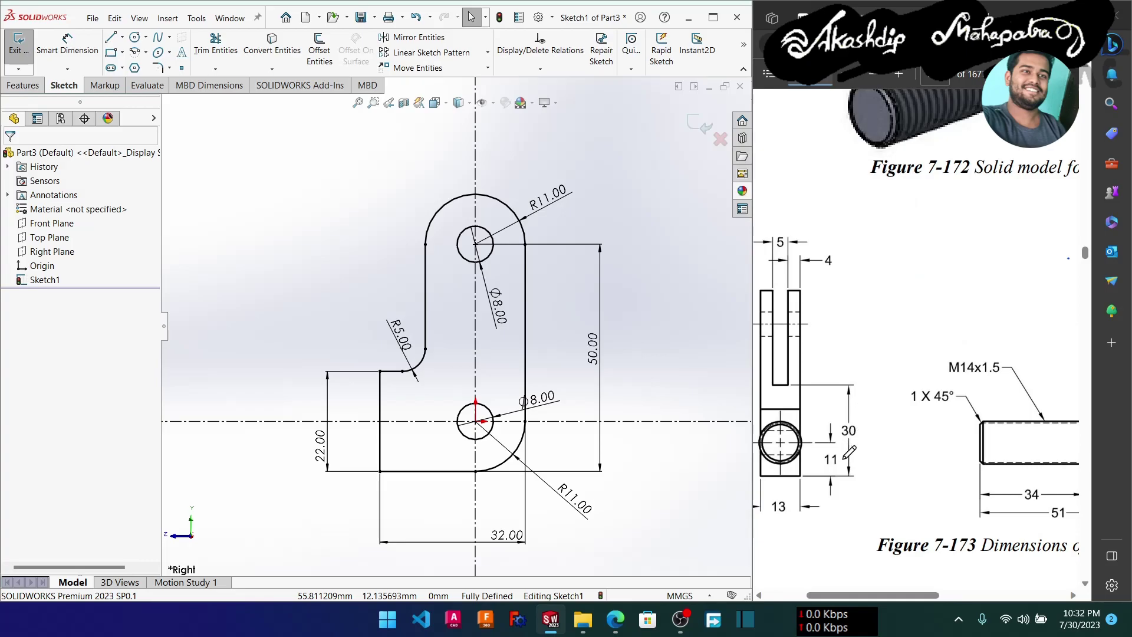
right_click(553, 335)
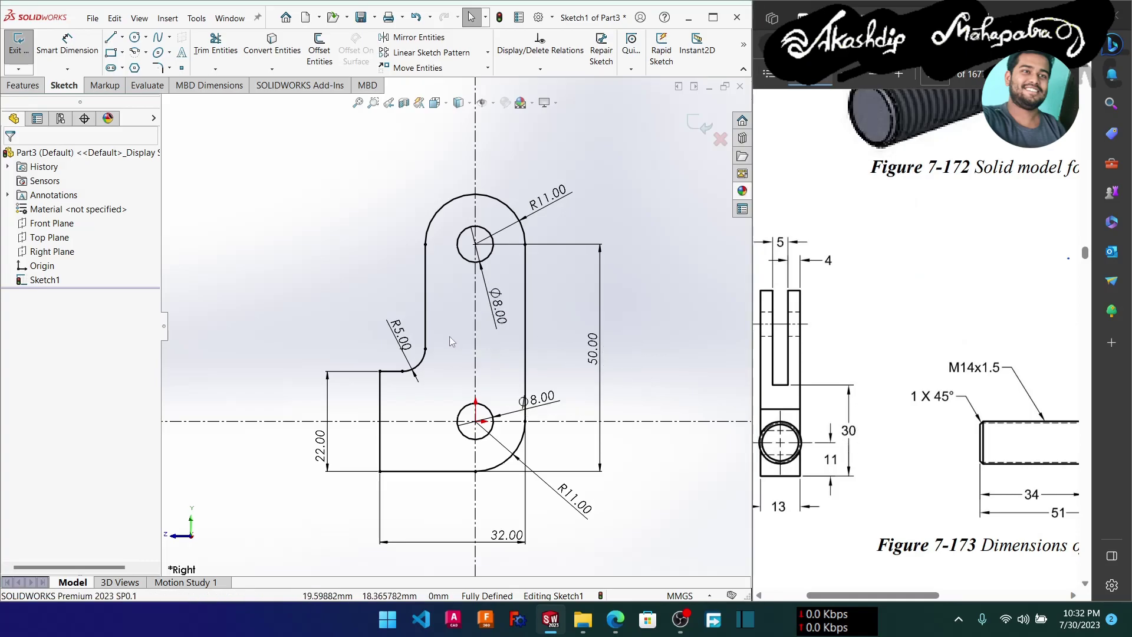
Draw a horizontal line across the upright and dimension it 30 mm above the base.
key("l")
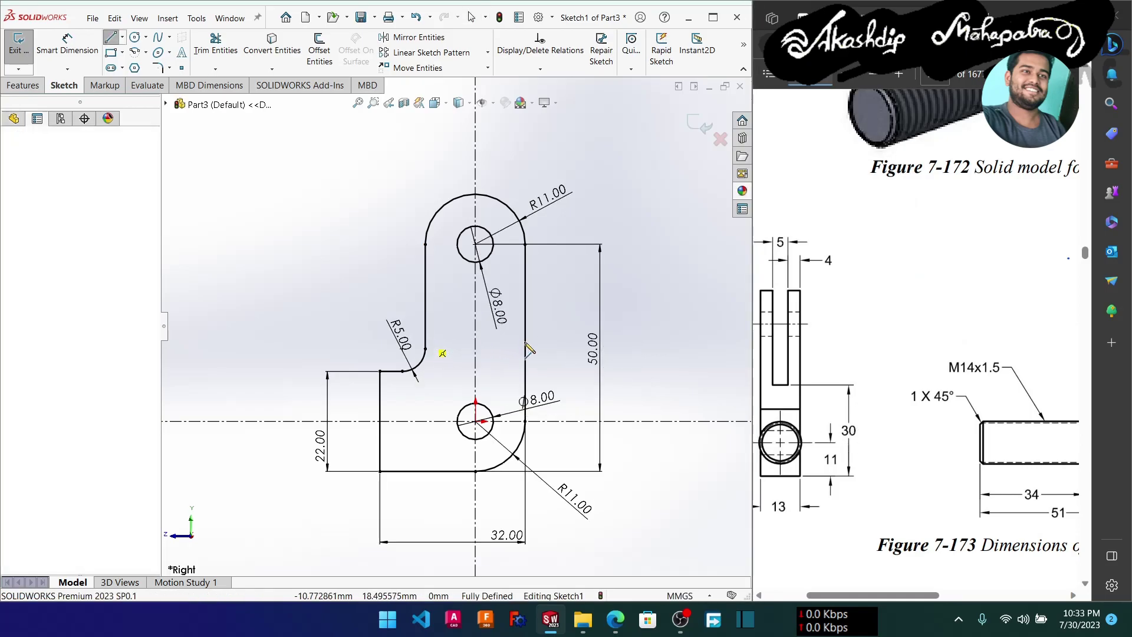
left_click_drag(425, 338, 525, 338)
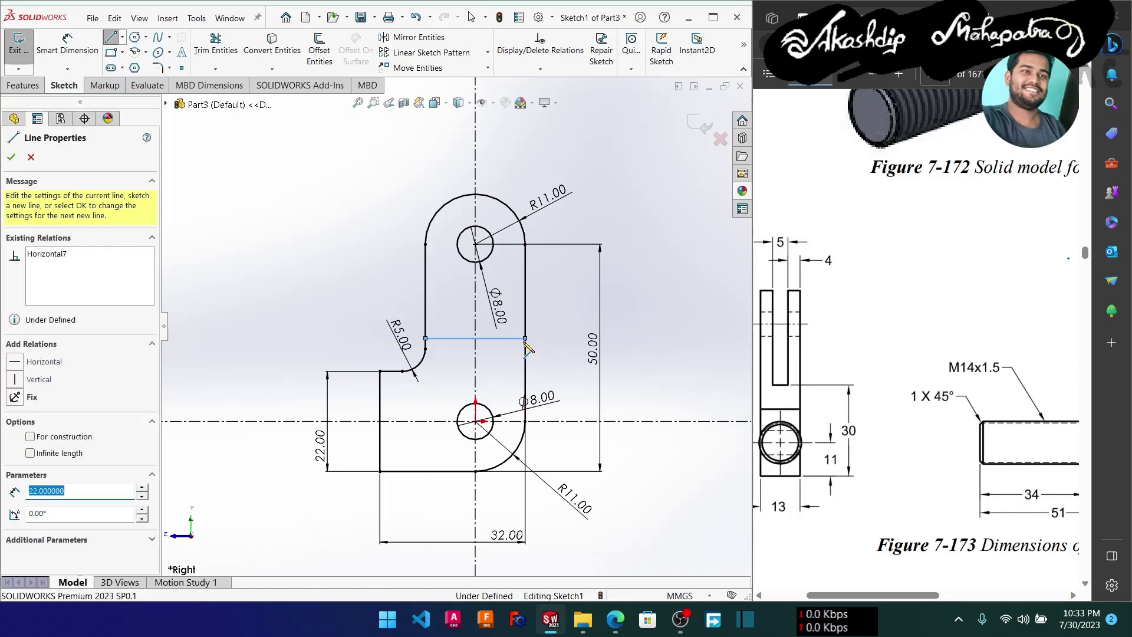
key("Escape")
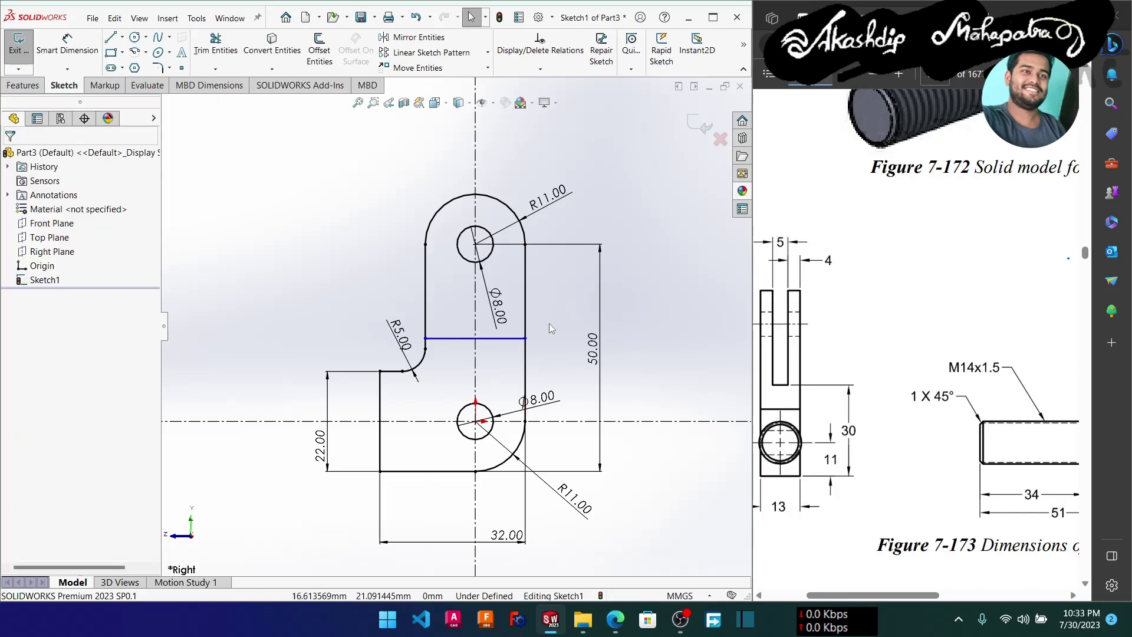
right_click_drag(550, 335, 551, 284)
left_click(484, 338)
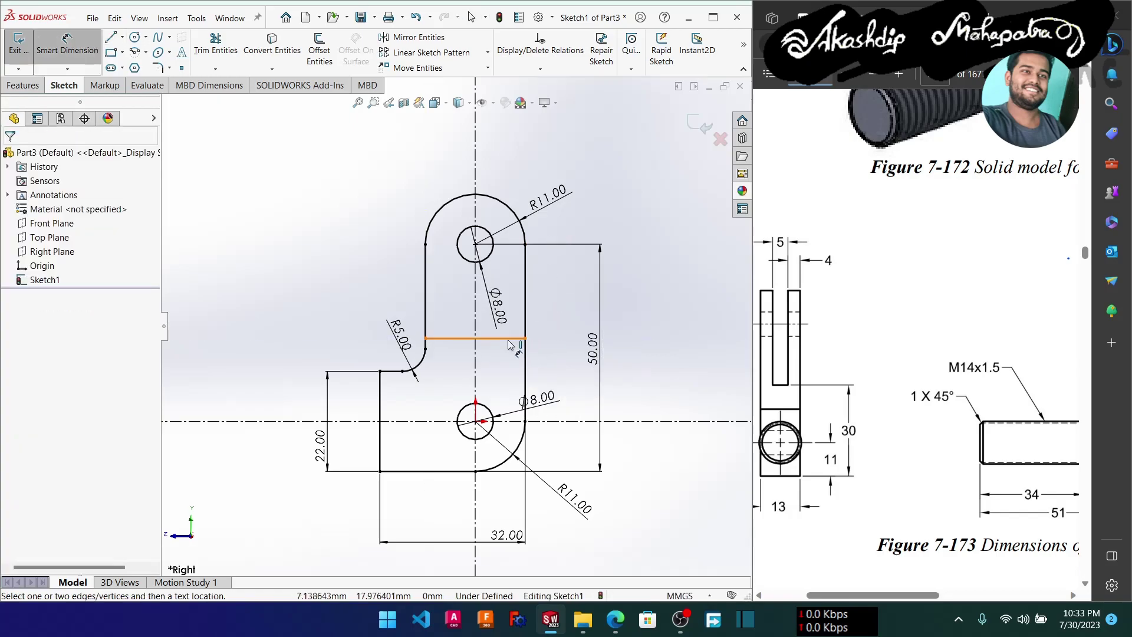
left_click(452, 471)
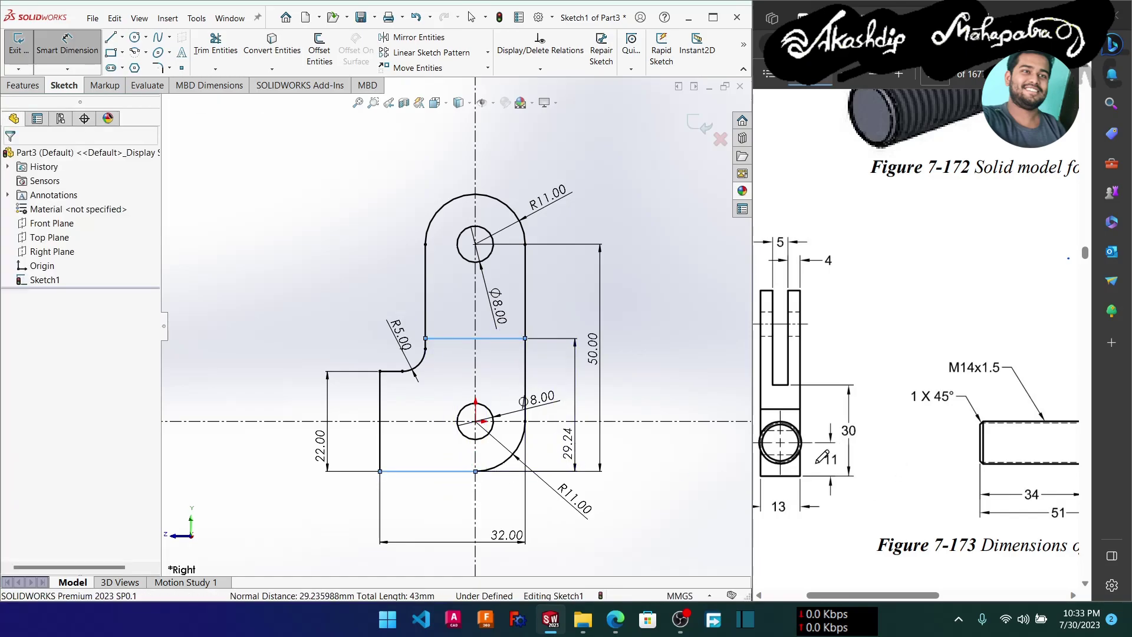
left_click(575, 443)
type("30")
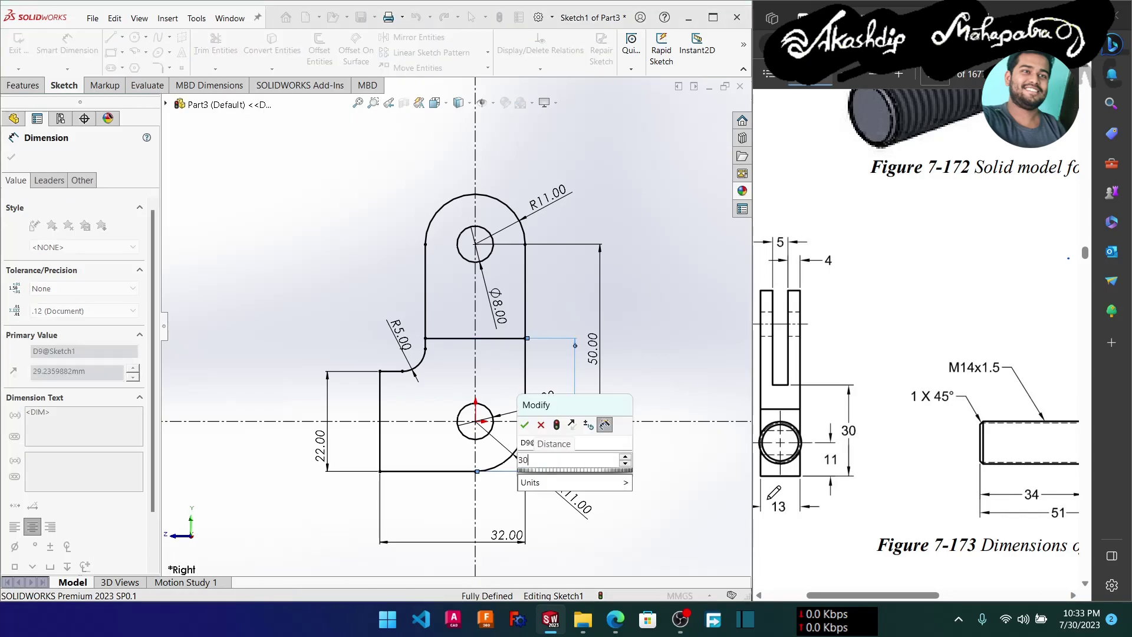
key("Return")
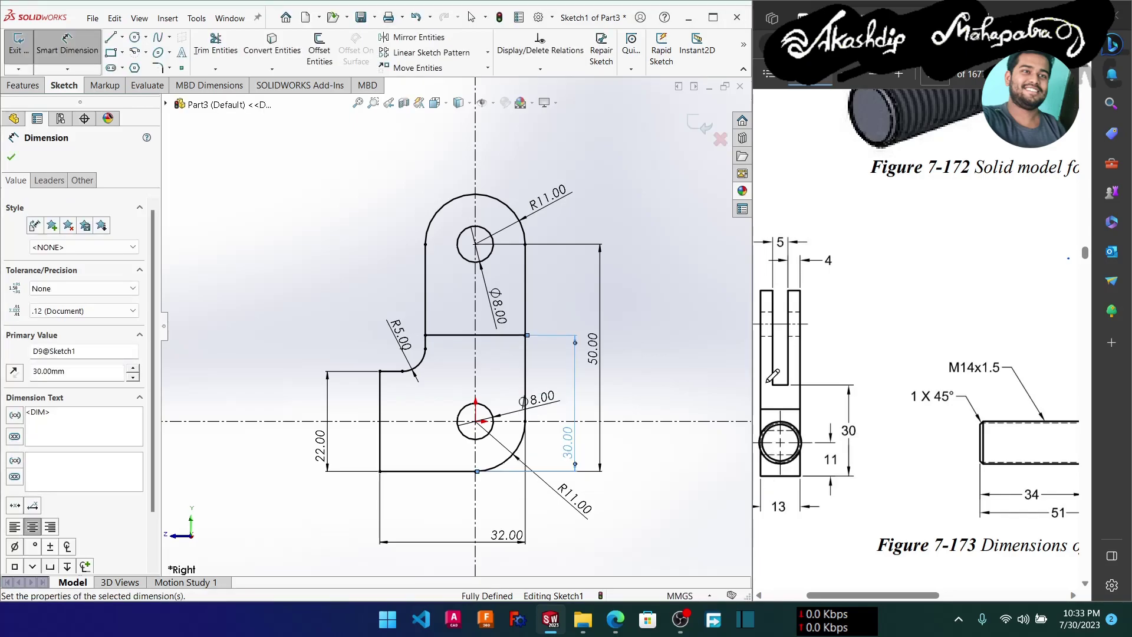
key("Escape")
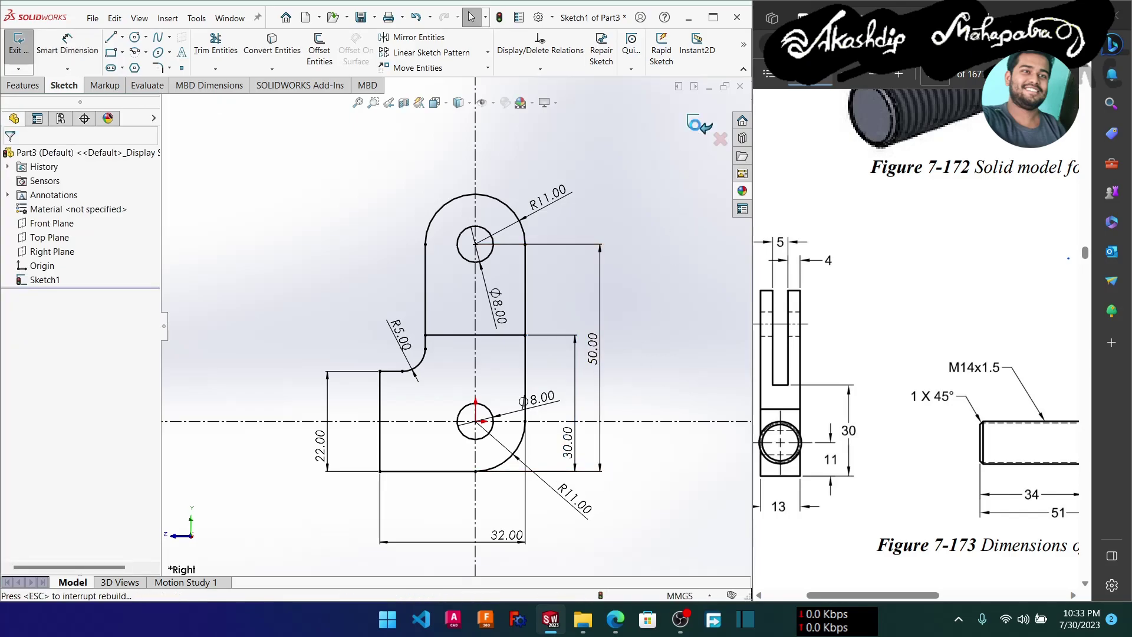
Extrude the sketch's lower region 13 mm with a Mid Plane end condition, creating Boss-Extrude1.
left_click(696, 127)
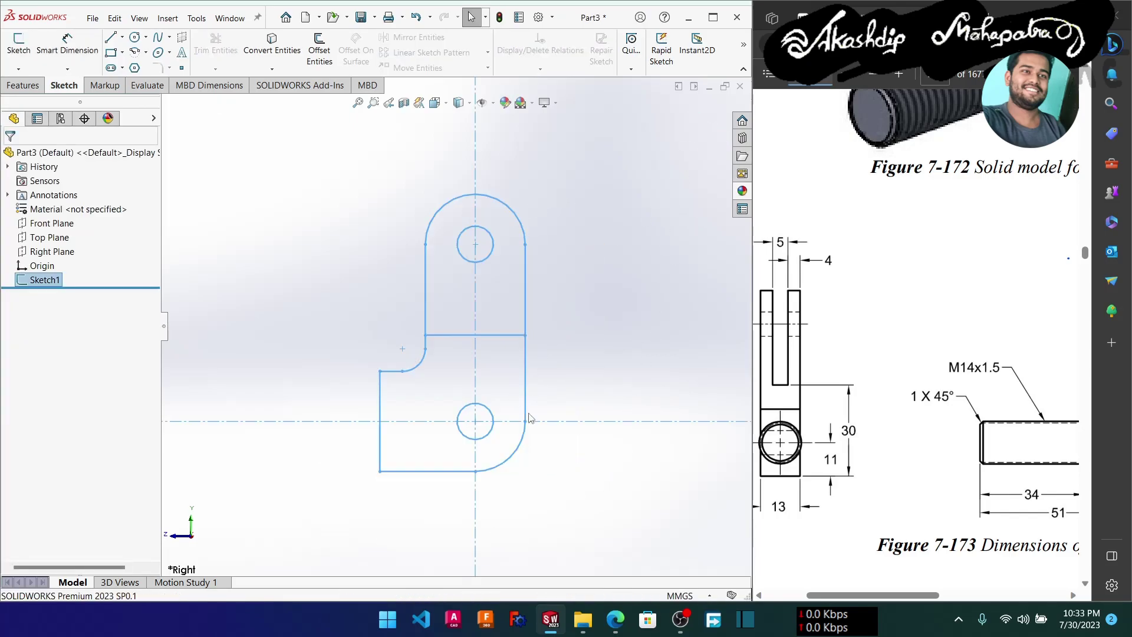
left_click_drag(843, 596, 827, 597)
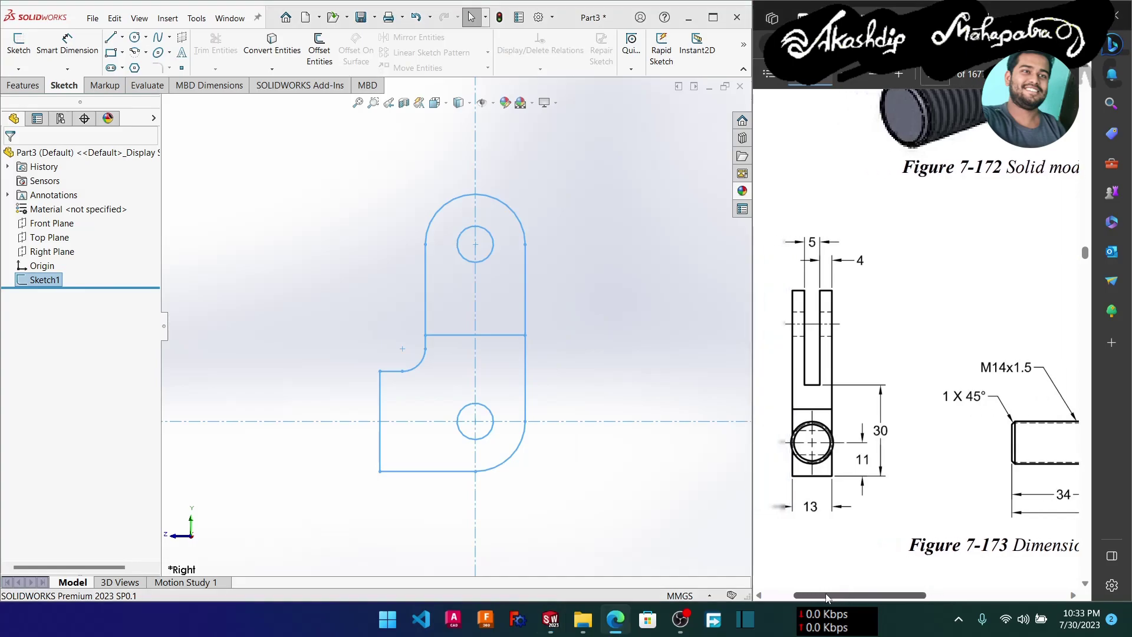
left_click(23, 85)
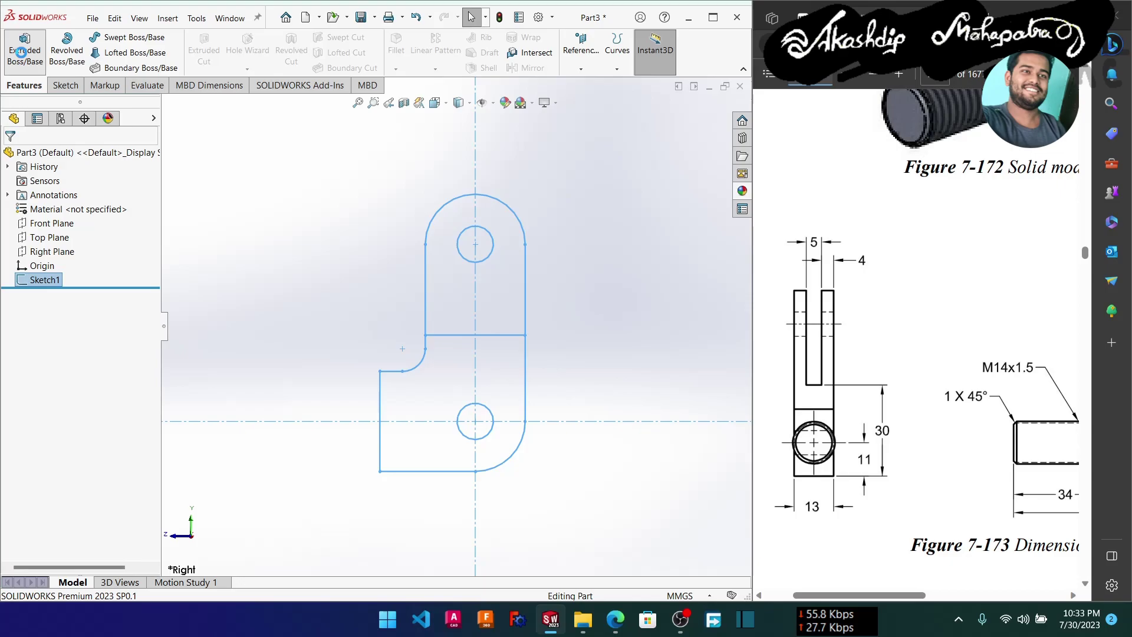
left_click(21, 52)
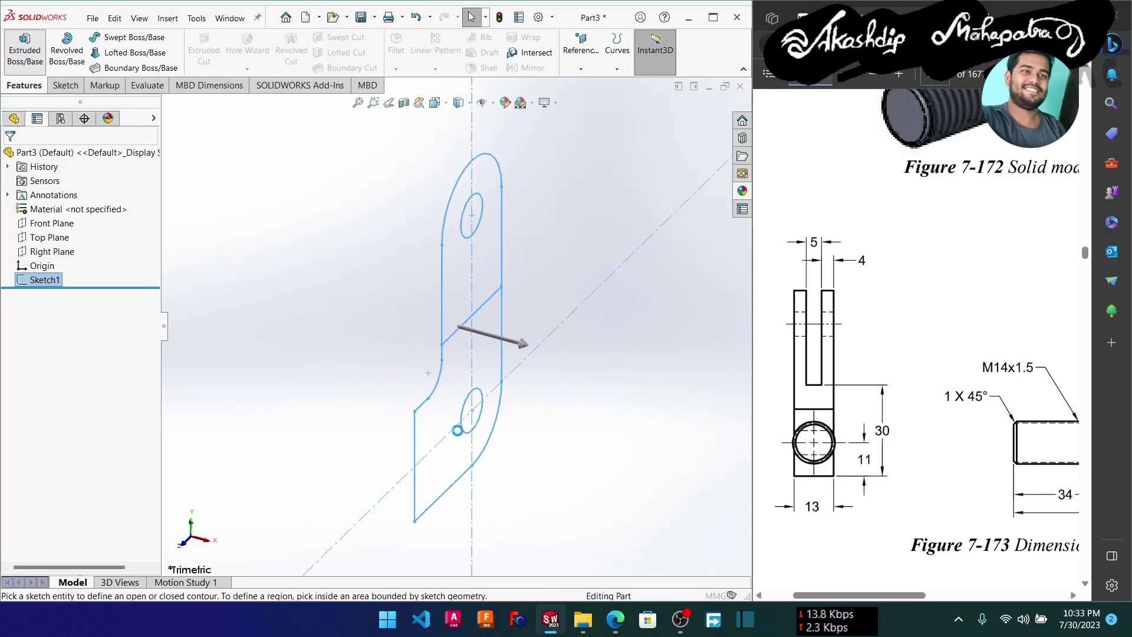
left_click(457, 430)
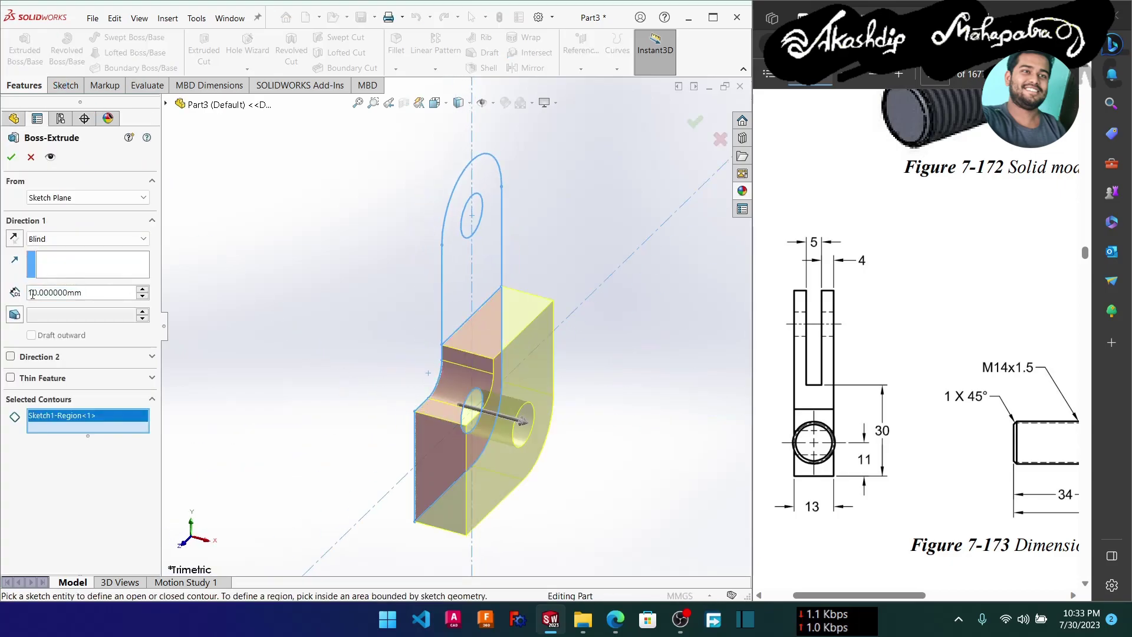
double_click(95, 295)
type("13")
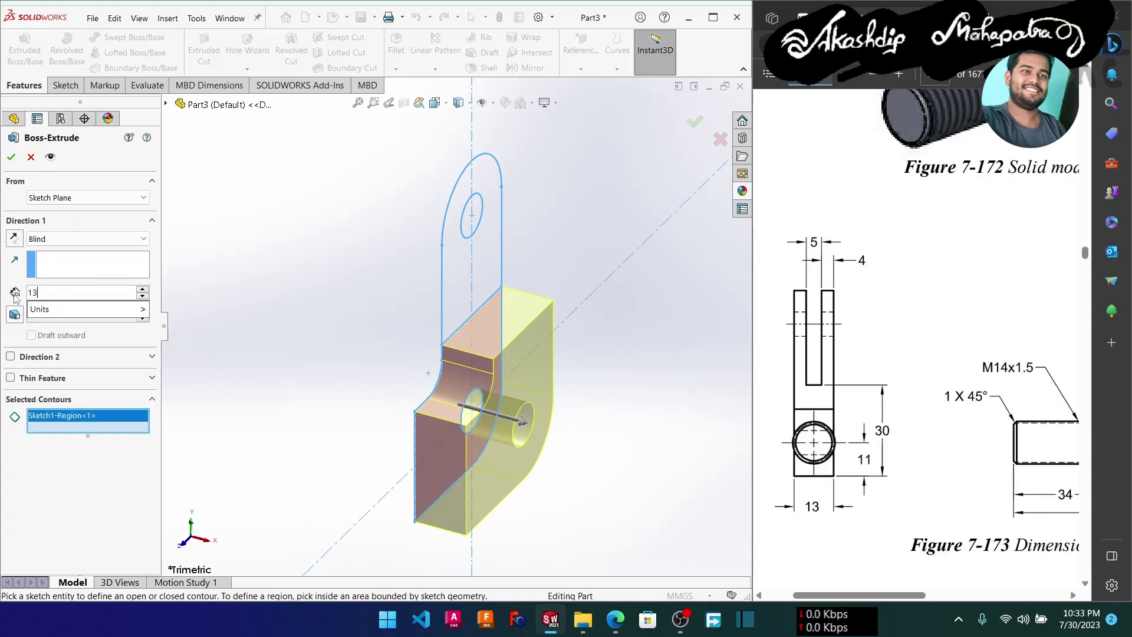
key("Return")
left_click(30, 242)
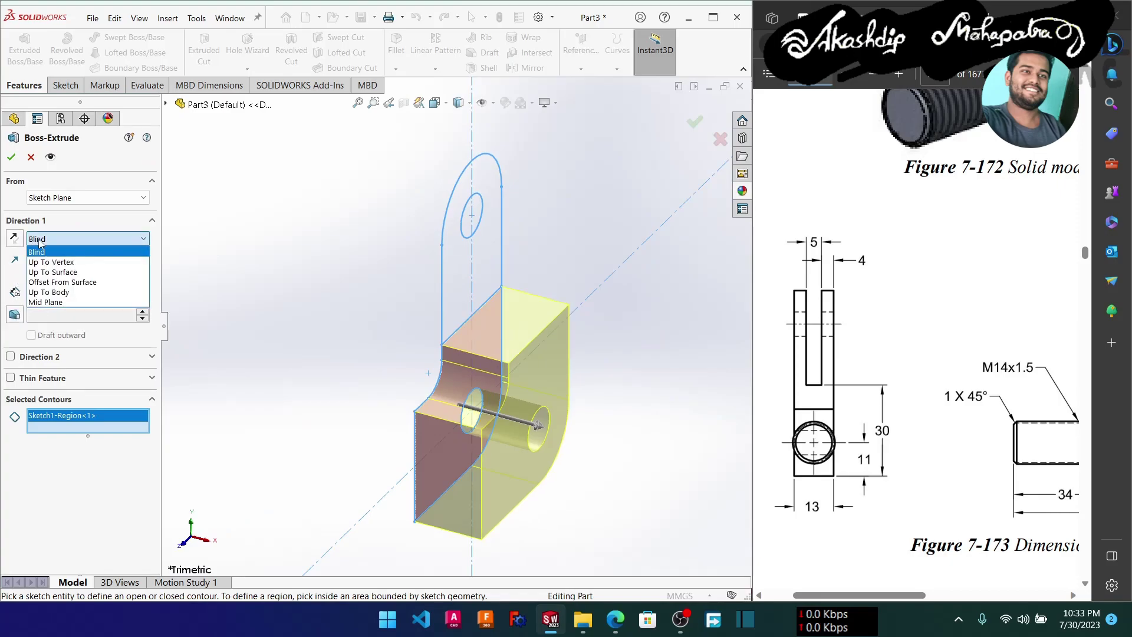
left_click(60, 301)
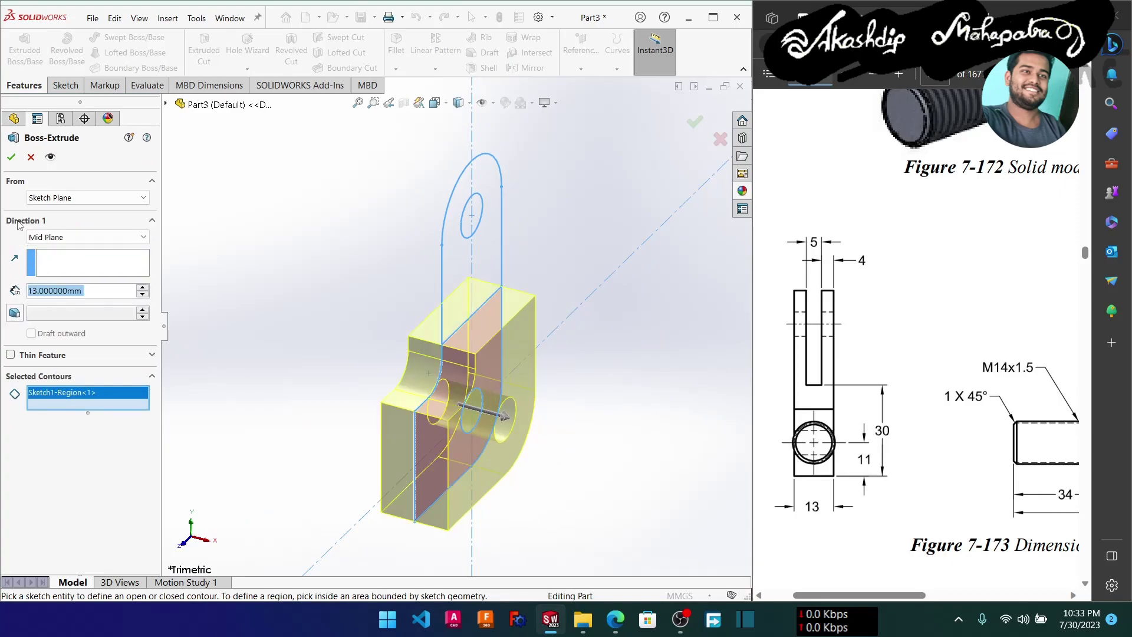
left_click(11, 157)
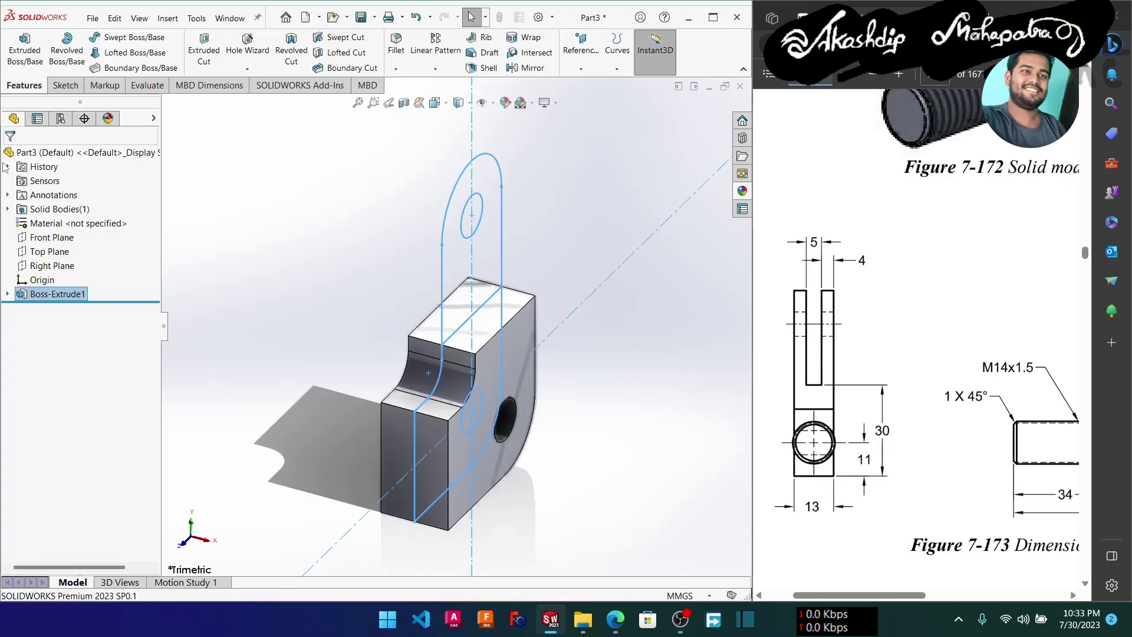
Reuse Sketch1 to extrude the upper lug region 4 mm with a Blind end condition.
left_click(7, 293)
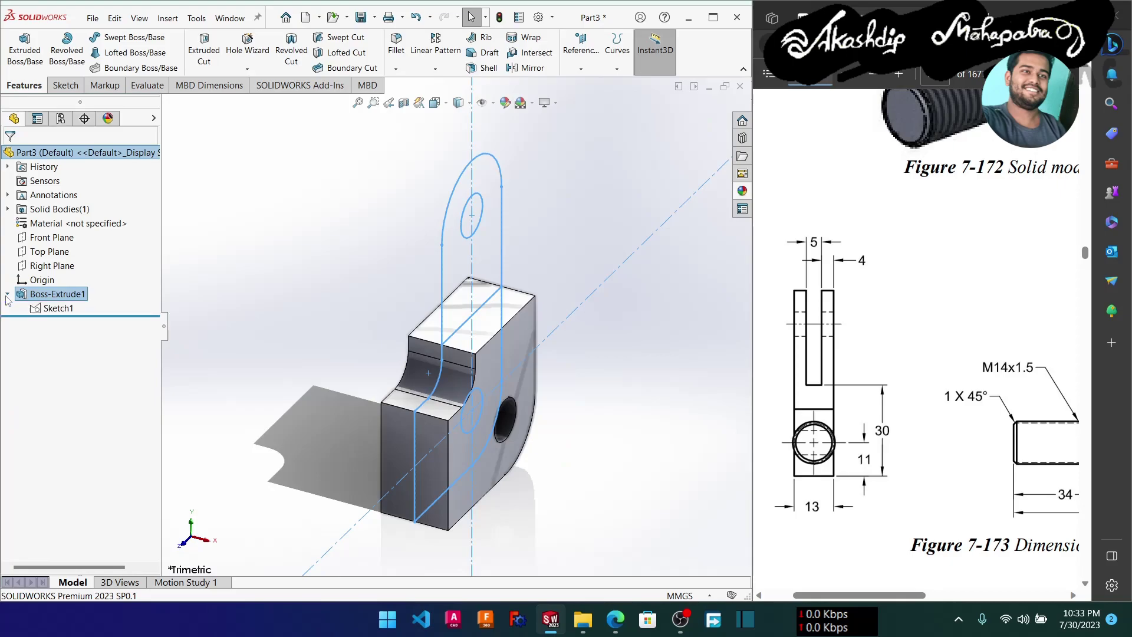
left_click(52, 309)
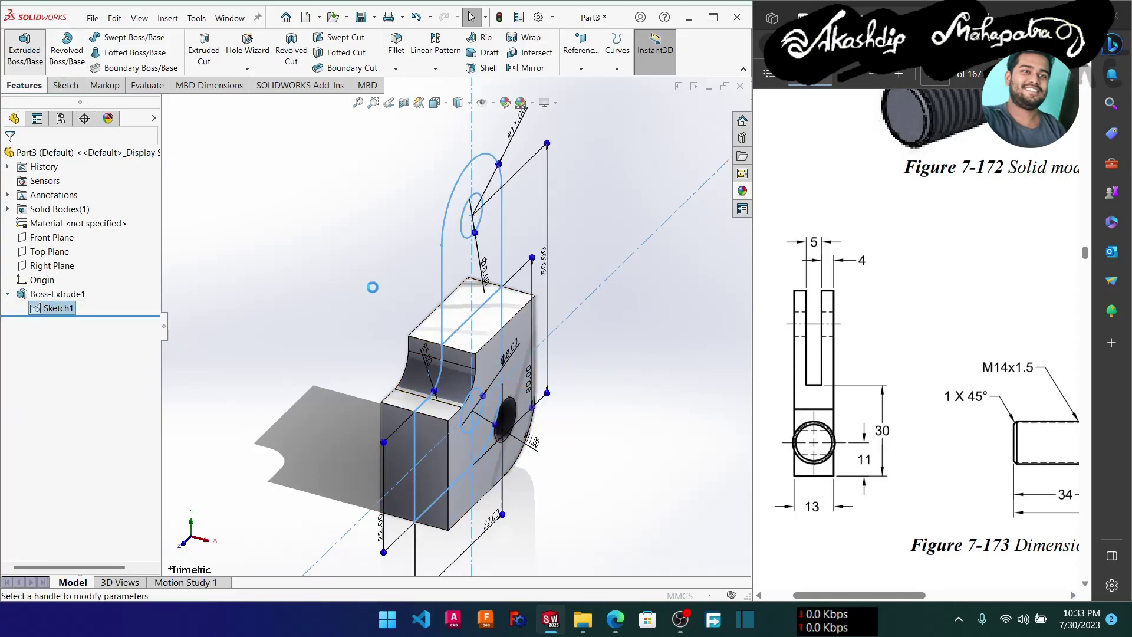
left_click(462, 277)
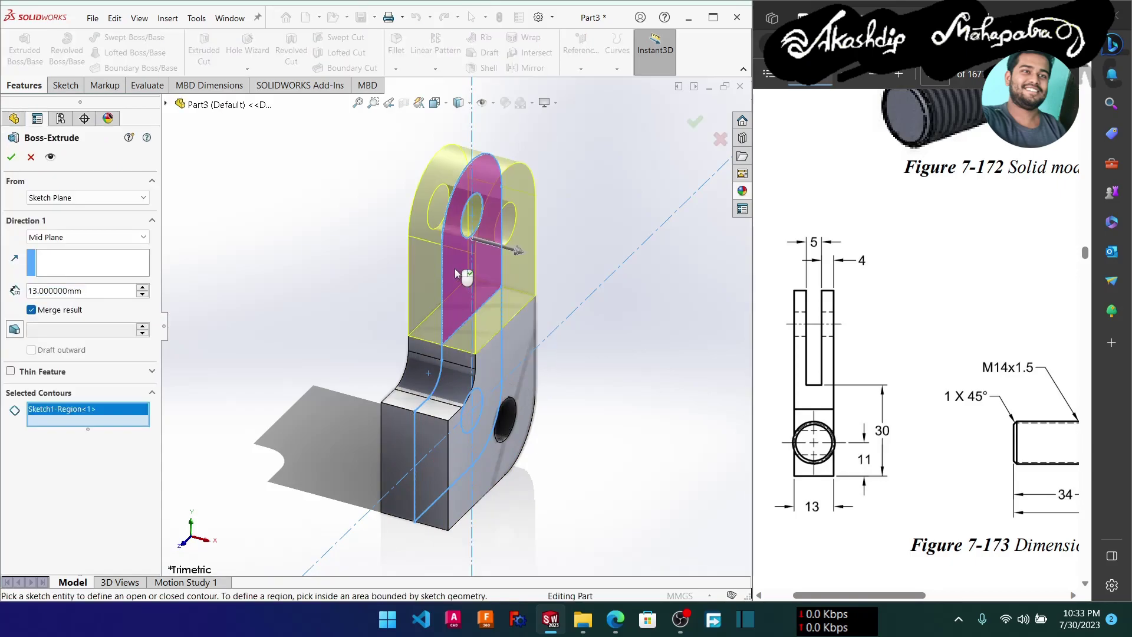
left_click_drag(61, 292, 16, 293)
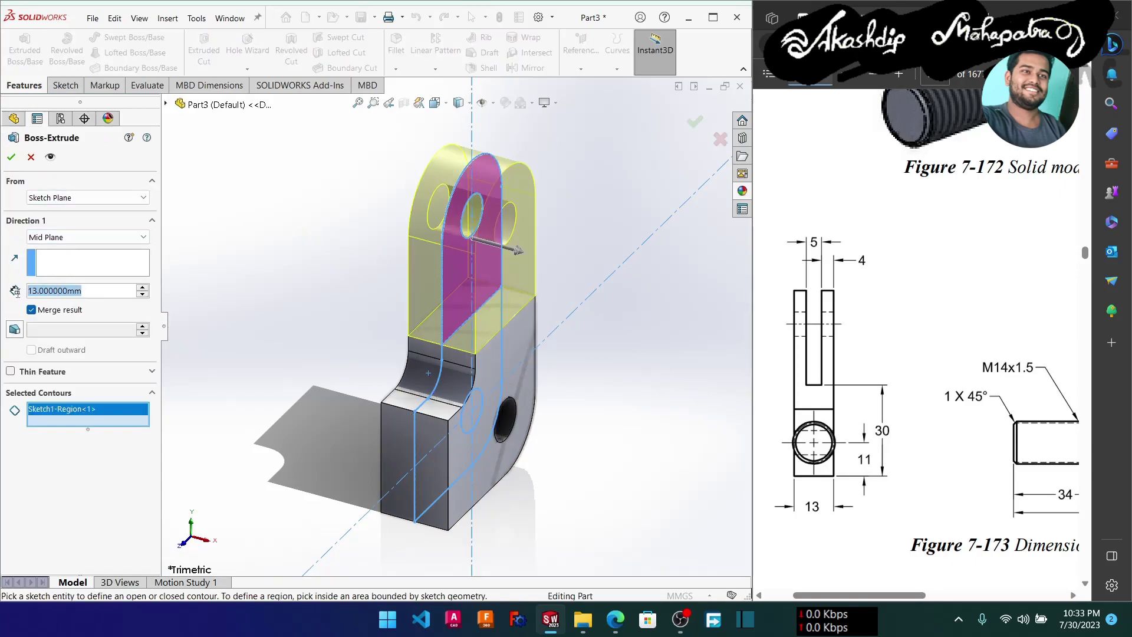
type("4")
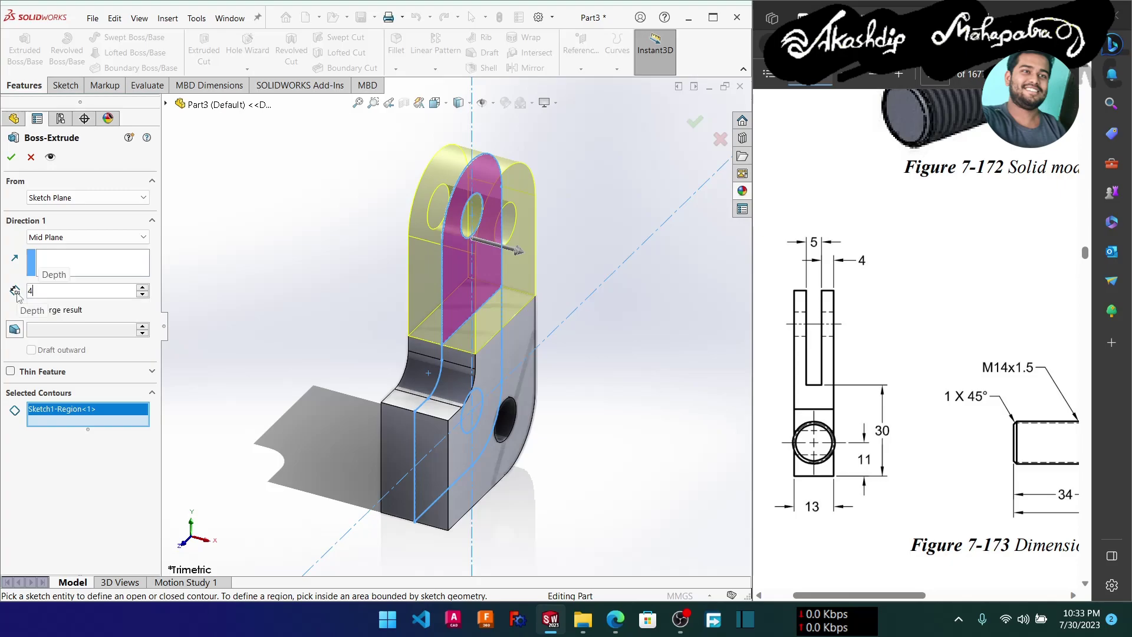
key("Return")
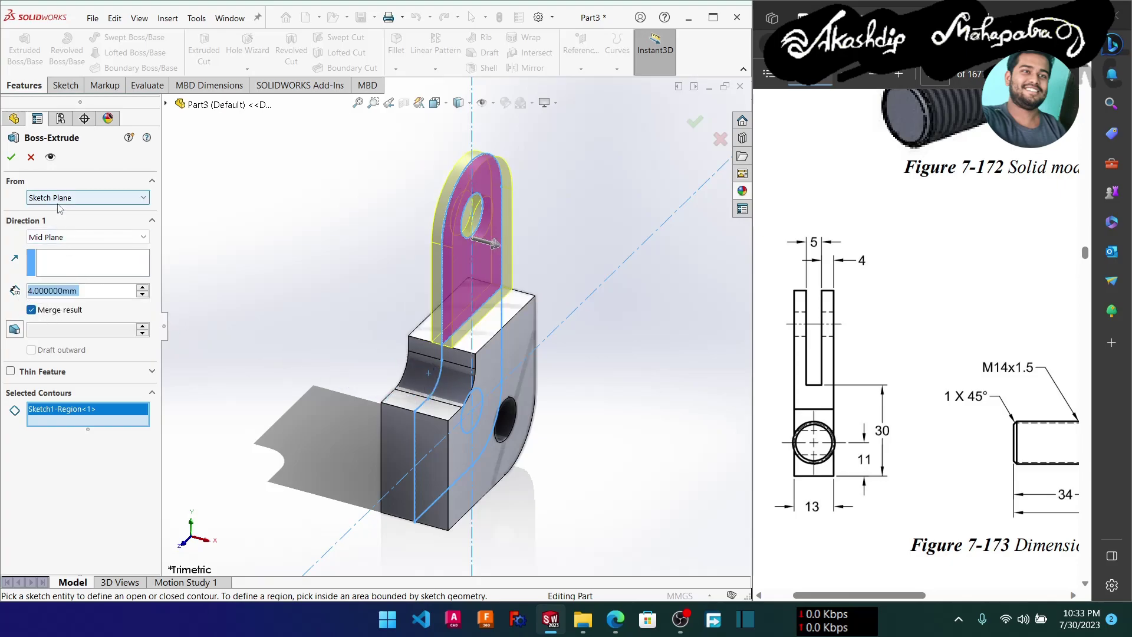
left_click(63, 238)
left_click(59, 251)
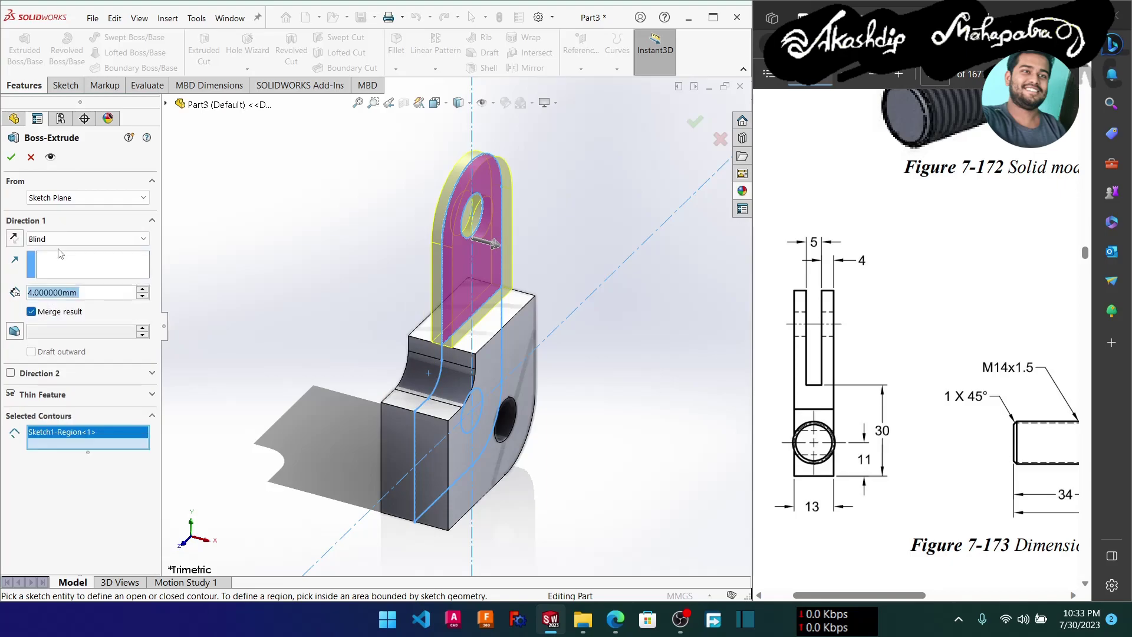
middle_click_drag(282, 352, 301, 349)
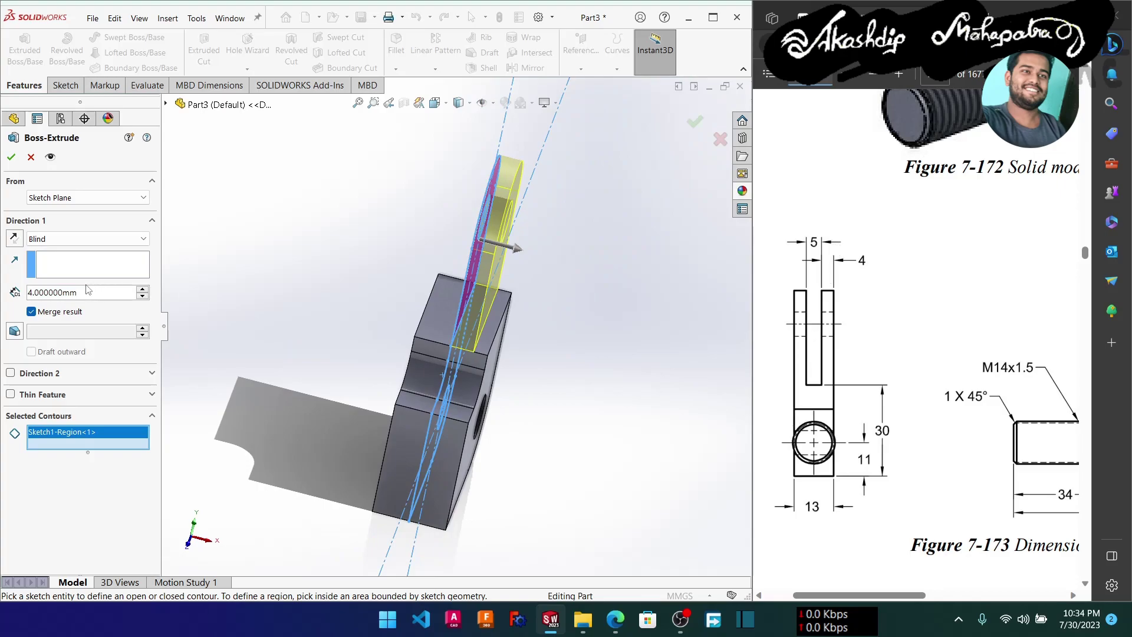
Start the lug extrusion from an Offset of 2.5 mm, entered as 5/2.
left_click(71, 201)
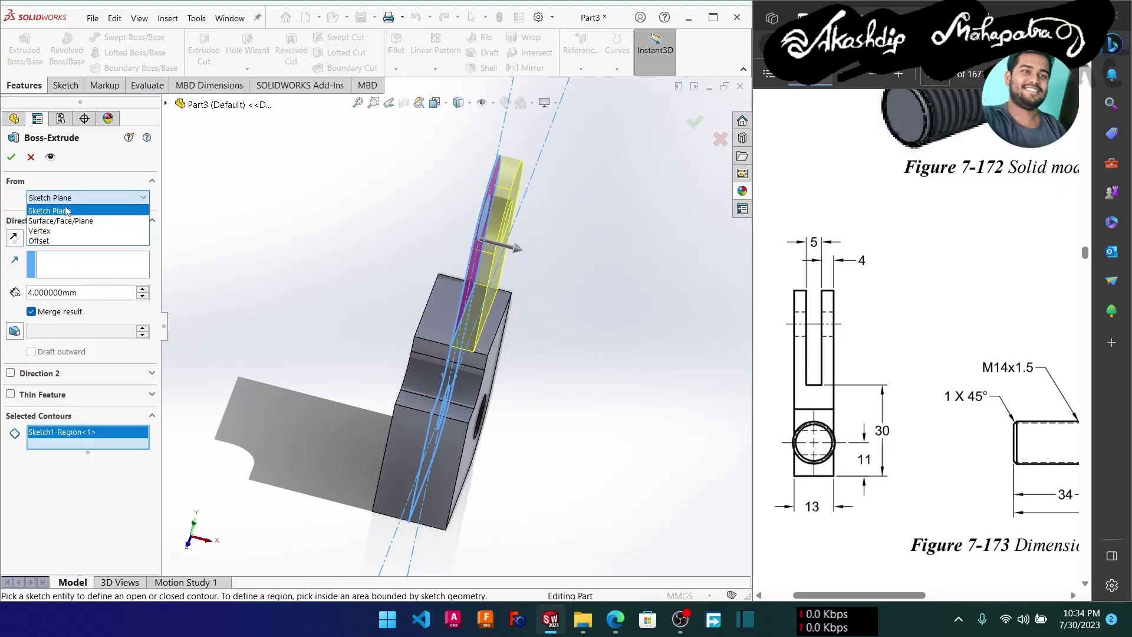
left_click(55, 242)
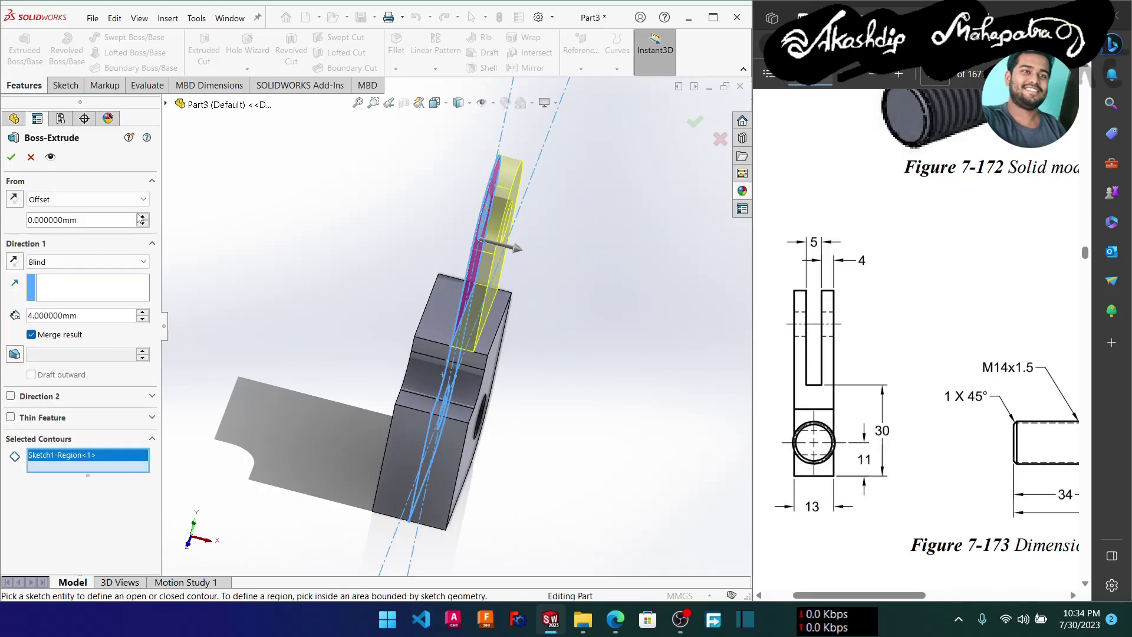
left_click(141, 216)
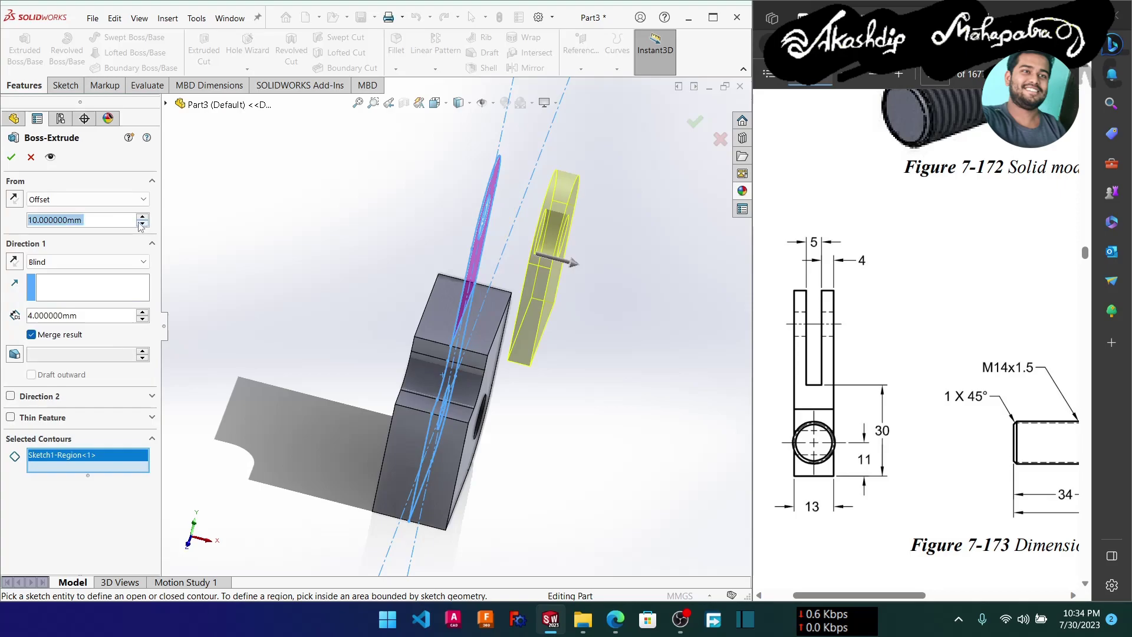
left_click(91, 219)
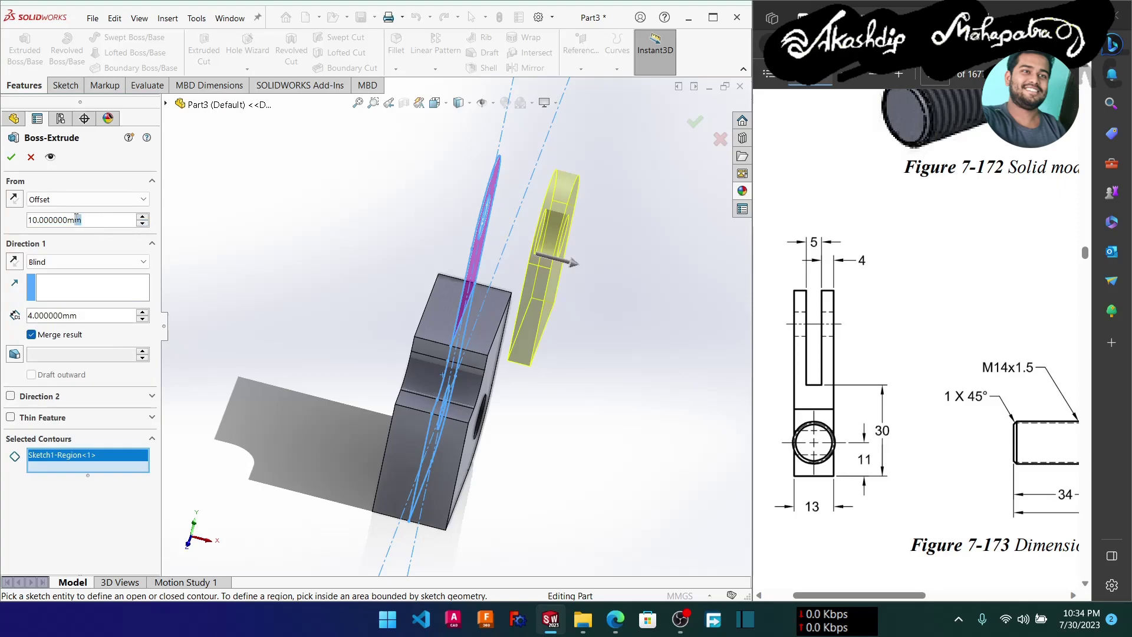
left_click_drag(77, 219, 11, 218)
type("5")
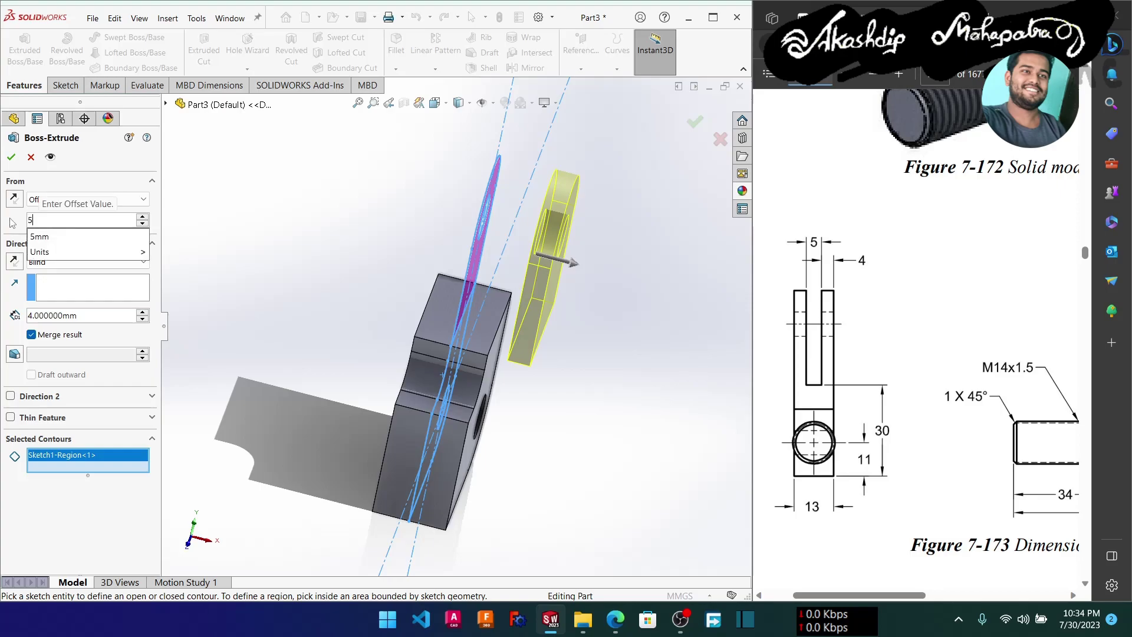
type("/2")
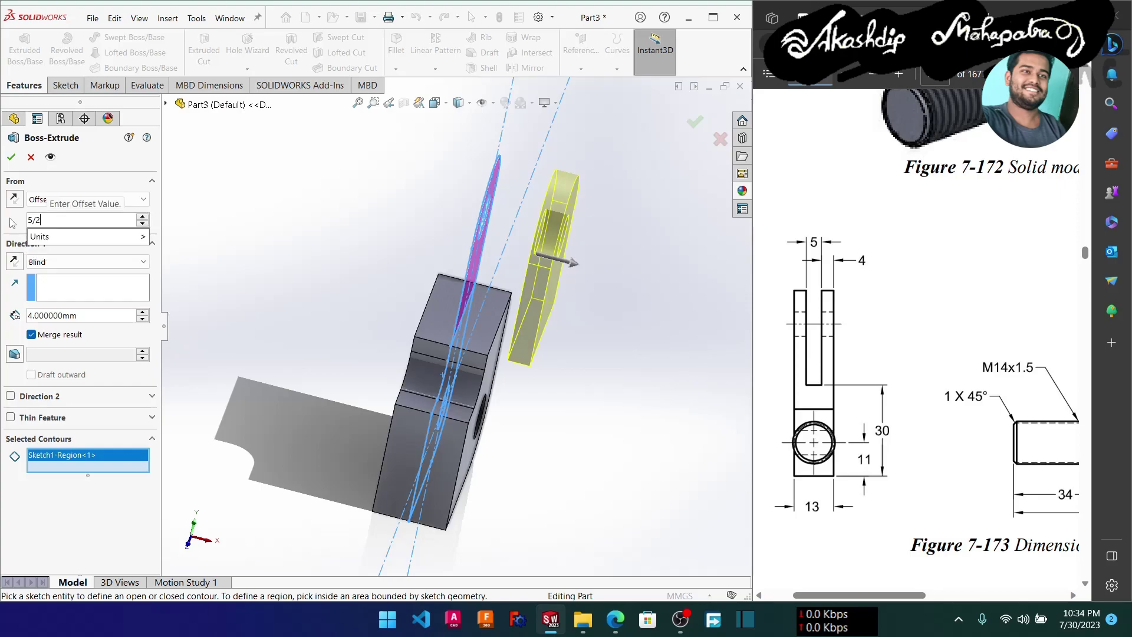
key("Return")
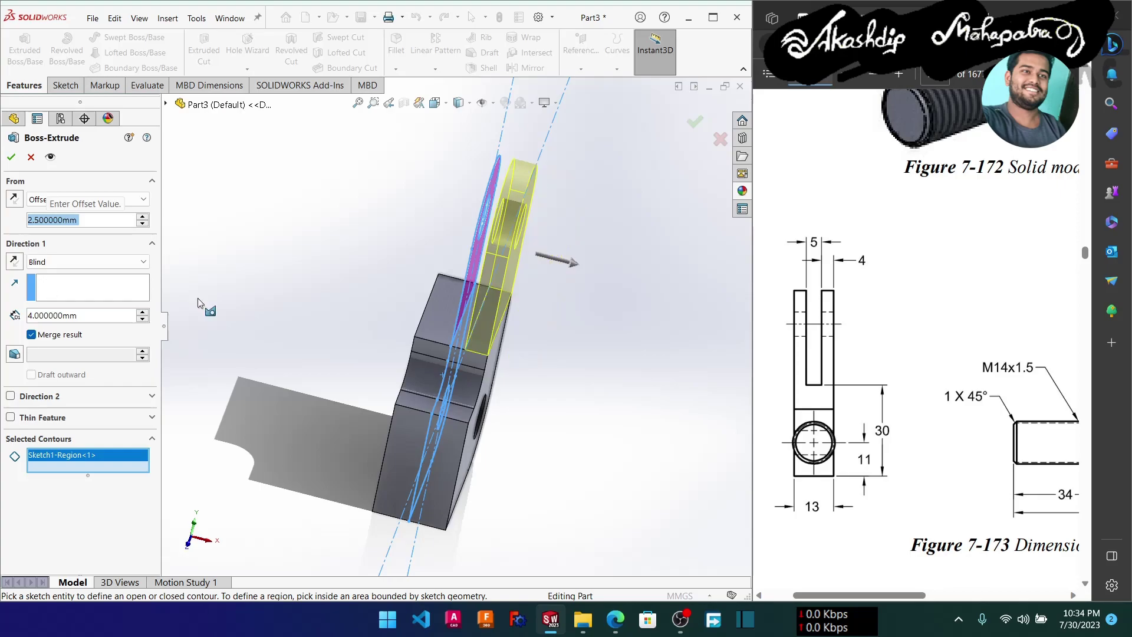
Create Boss-Extrude2 and select the new lug feature.
mouse_move(498, 387)
middle_mouse_down()
mouse_move(530, 394)
mouse_move(484, 389)
middle_mouse_up()
left_click(10, 158)
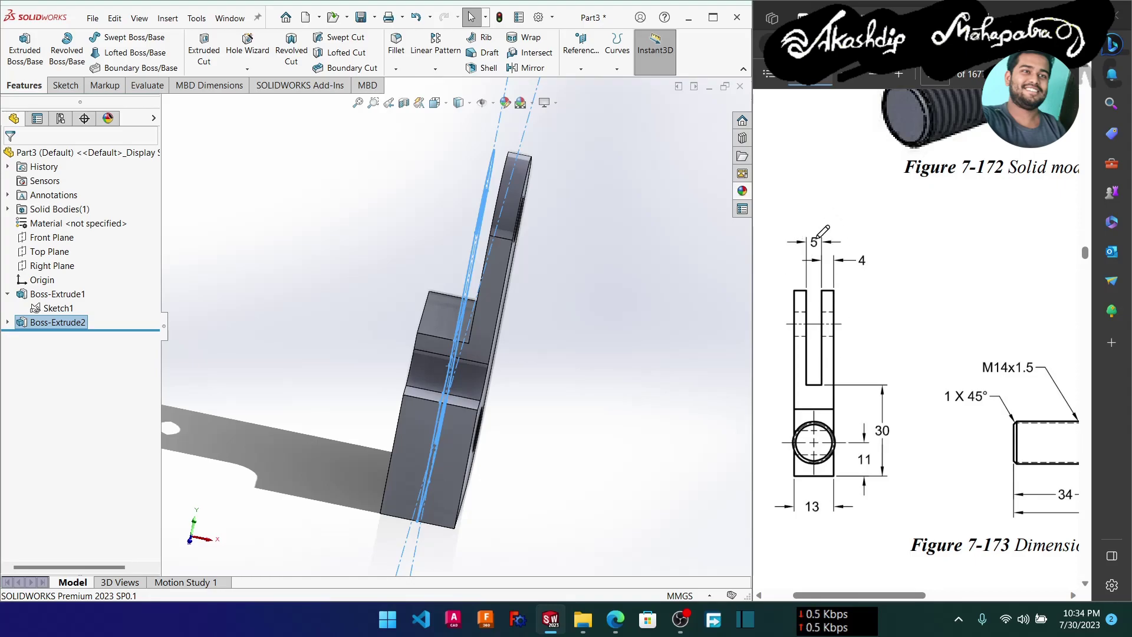
middle_click_drag(548, 397, 565, 406)
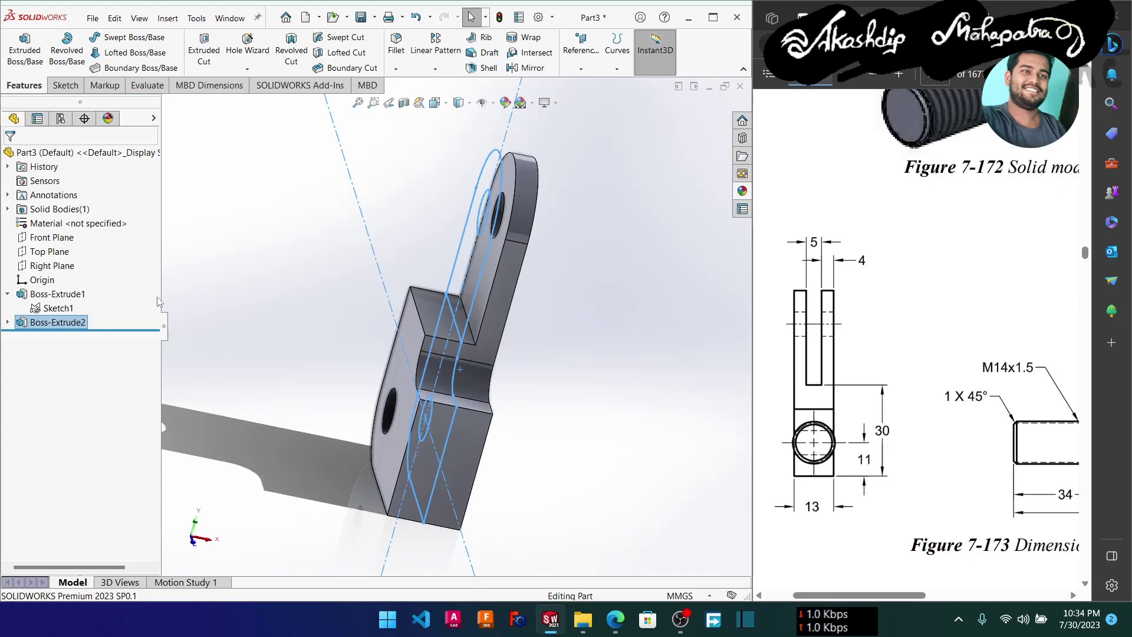
left_click(49, 323)
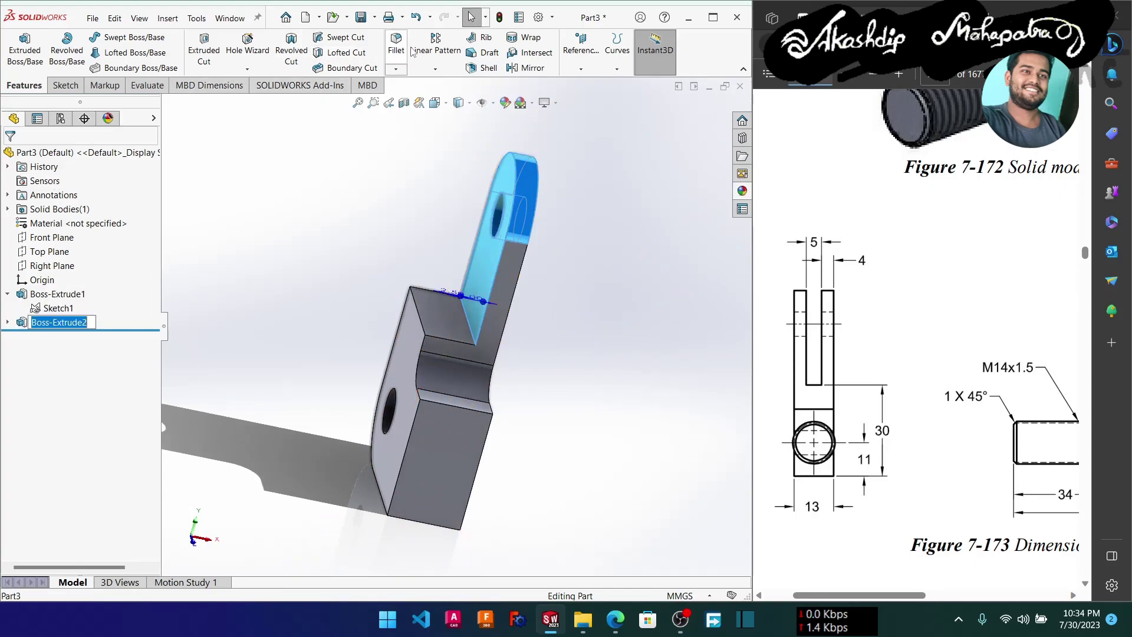
left_click(528, 68)
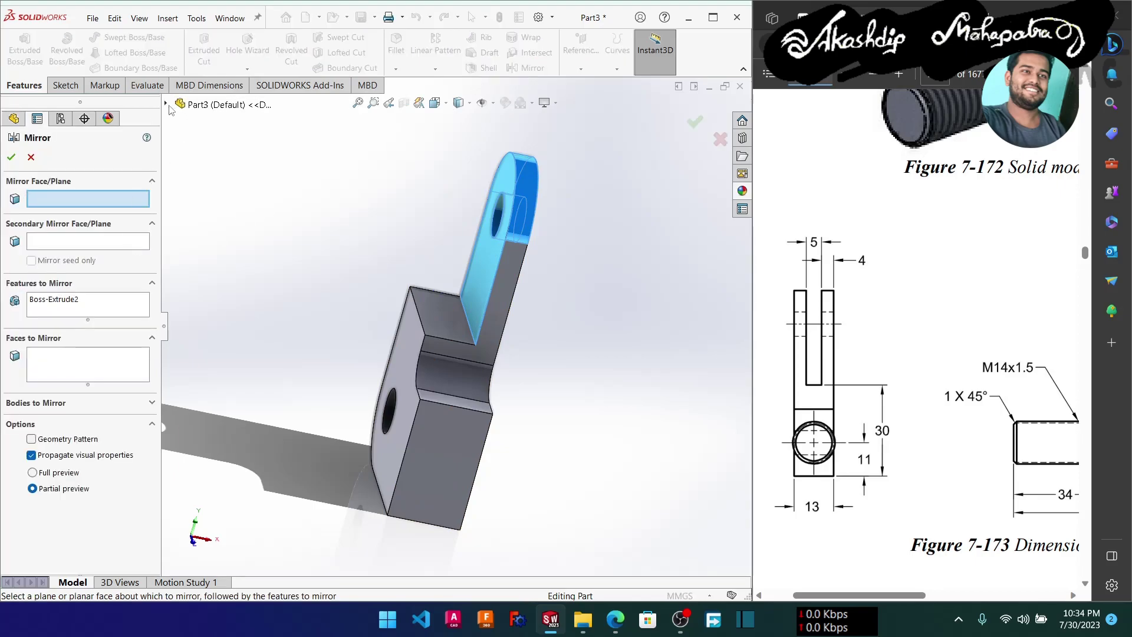
left_click(171, 106)
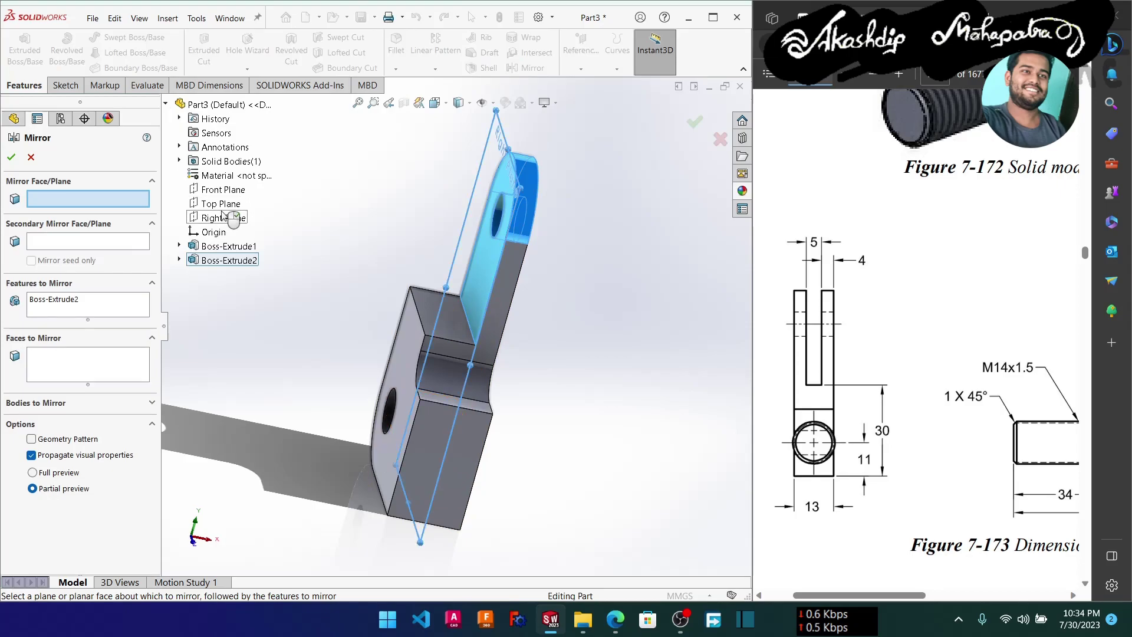
left_click(223, 218)
middle_click_drag(537, 345, 448, 336)
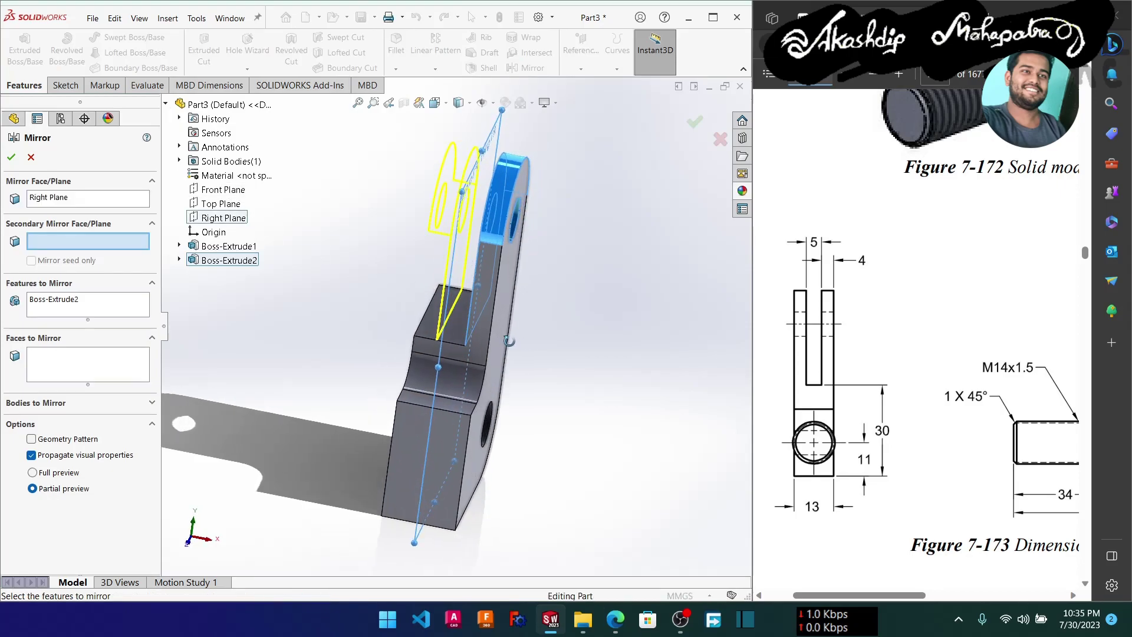
left_click(11, 157)
middle_click_drag(303, 341, 459, 339)
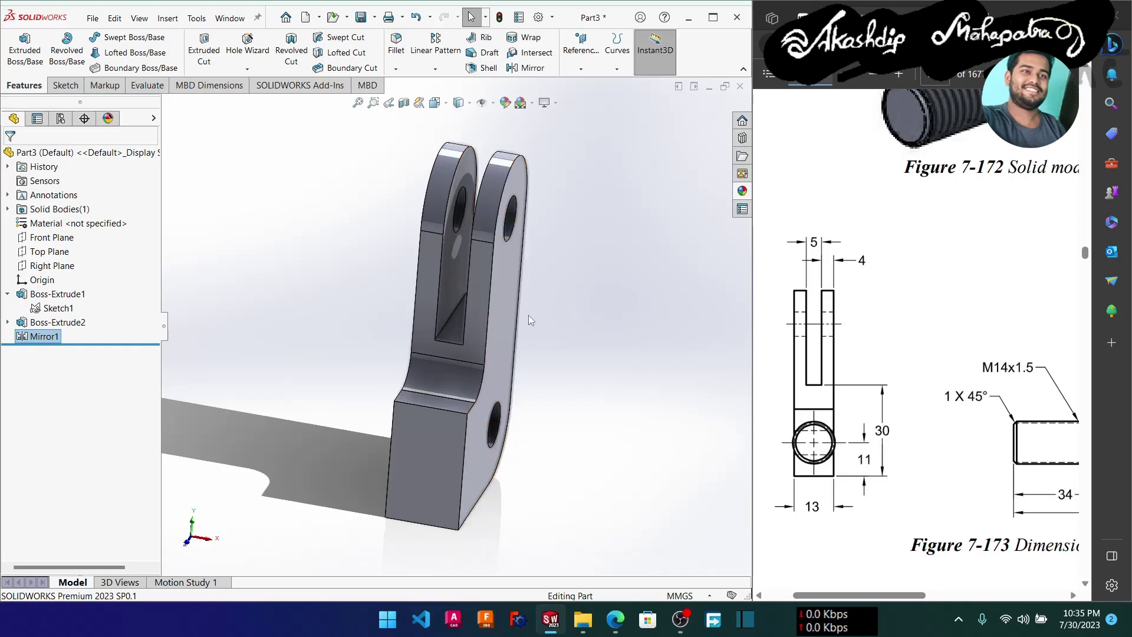
mouse_move(574, 365)
middle_mouse_down()
mouse_move(650, 351)
mouse_move(459, 325)
mouse_move(365, 330)
middle_mouse_up()
scroll(873, 572, "up", 4)
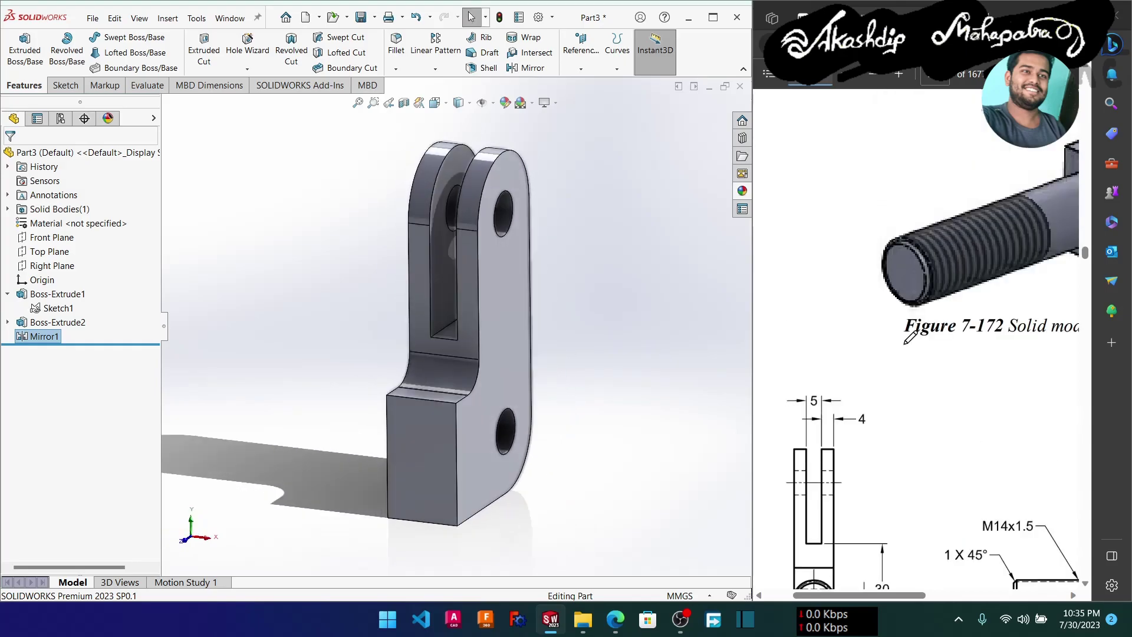
left_click_drag(872, 596, 890, 598)
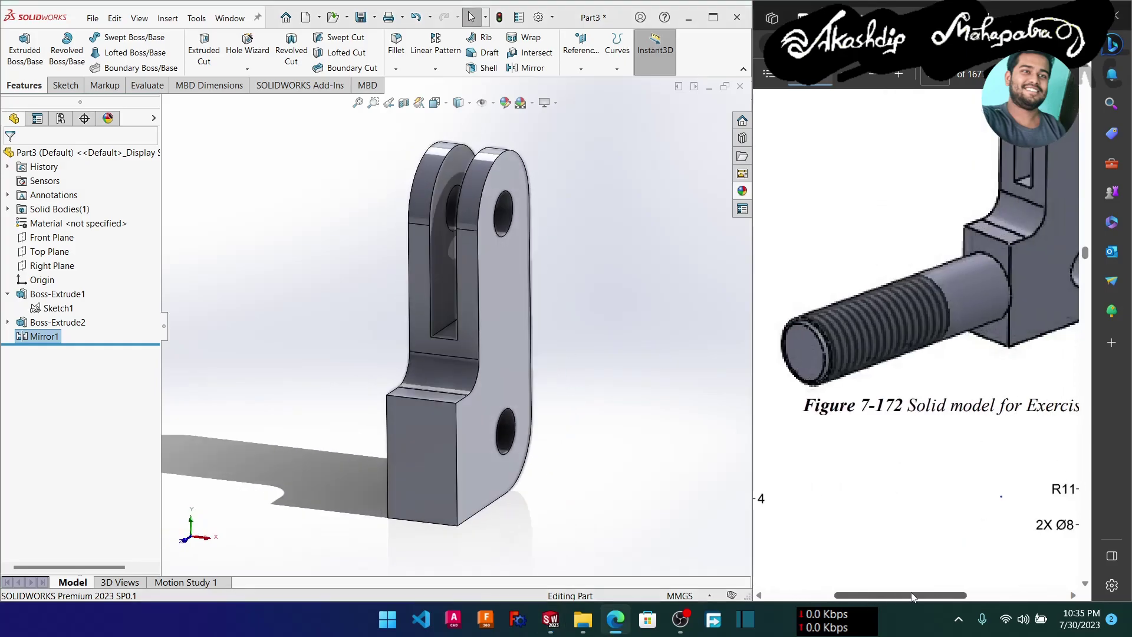
scroll(891, 599, "down", 1)
scroll(891, 599, "down", 3)
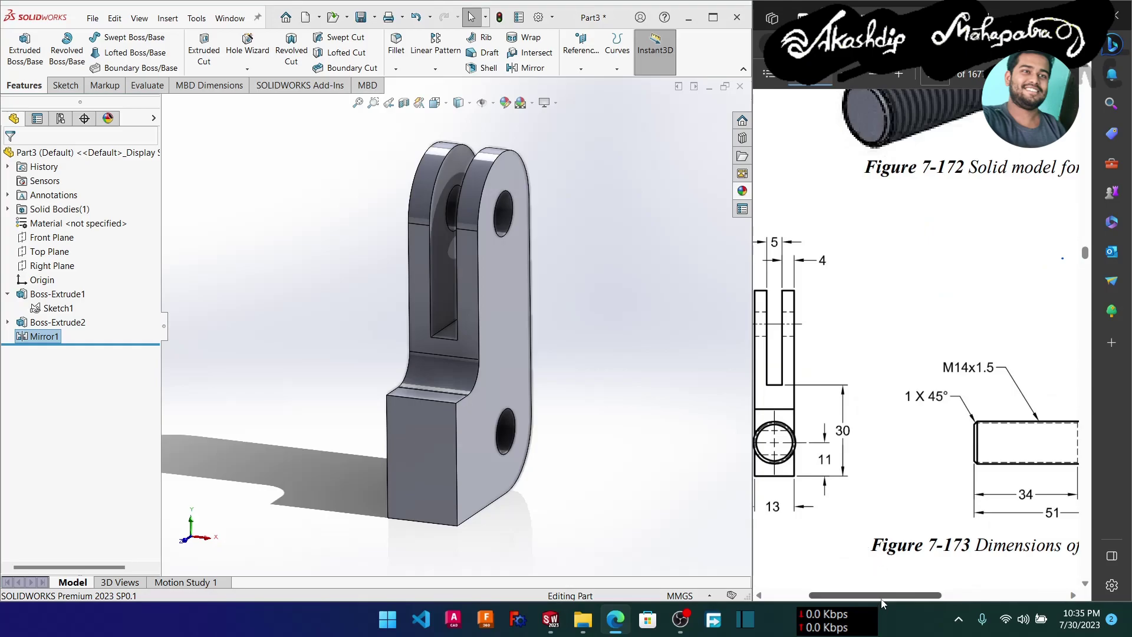
left_click_drag(890, 598, 845, 600)
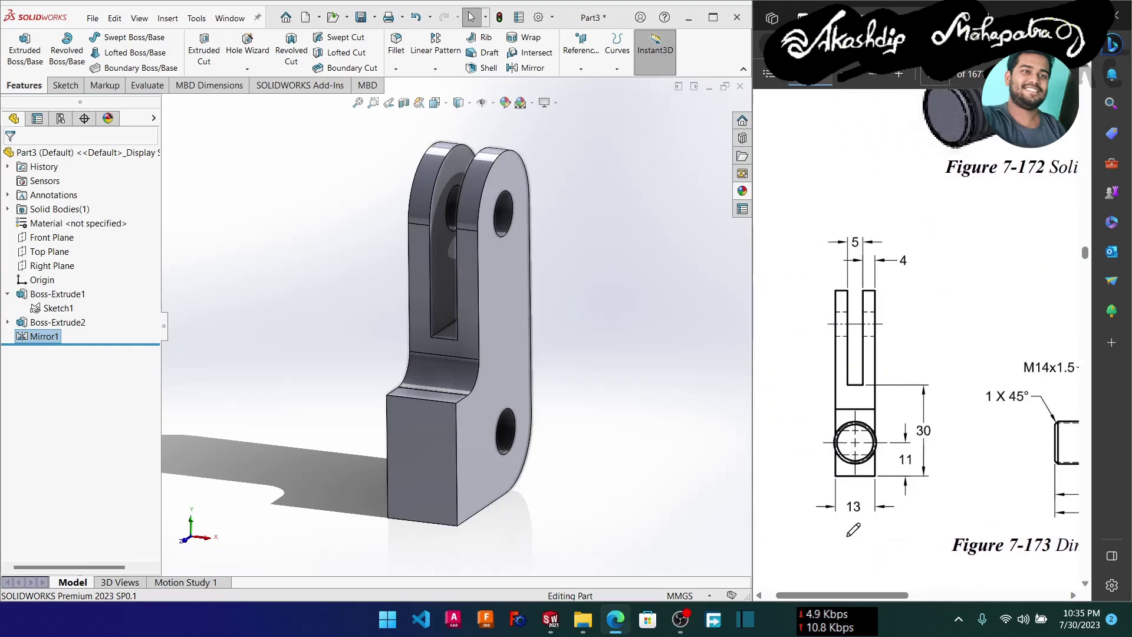
Sketch a 13 mm diameter circle centred on the origin on the lower block's front face.
left_click(422, 455)
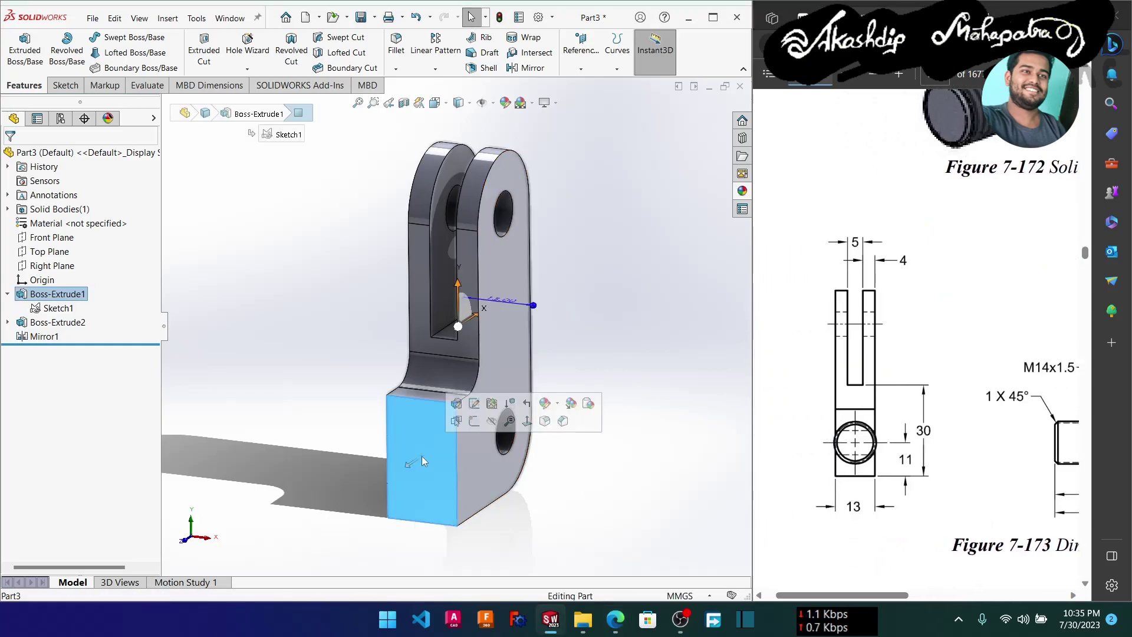
left_click(472, 423)
right_click_drag(332, 410, 362, 410)
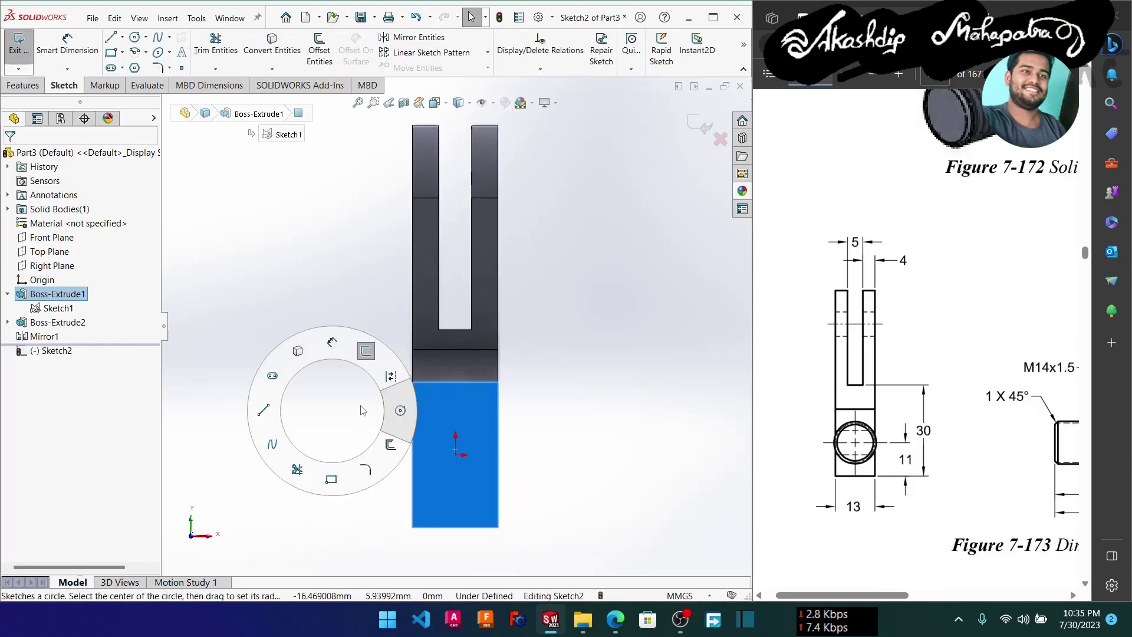
left_click(456, 455)
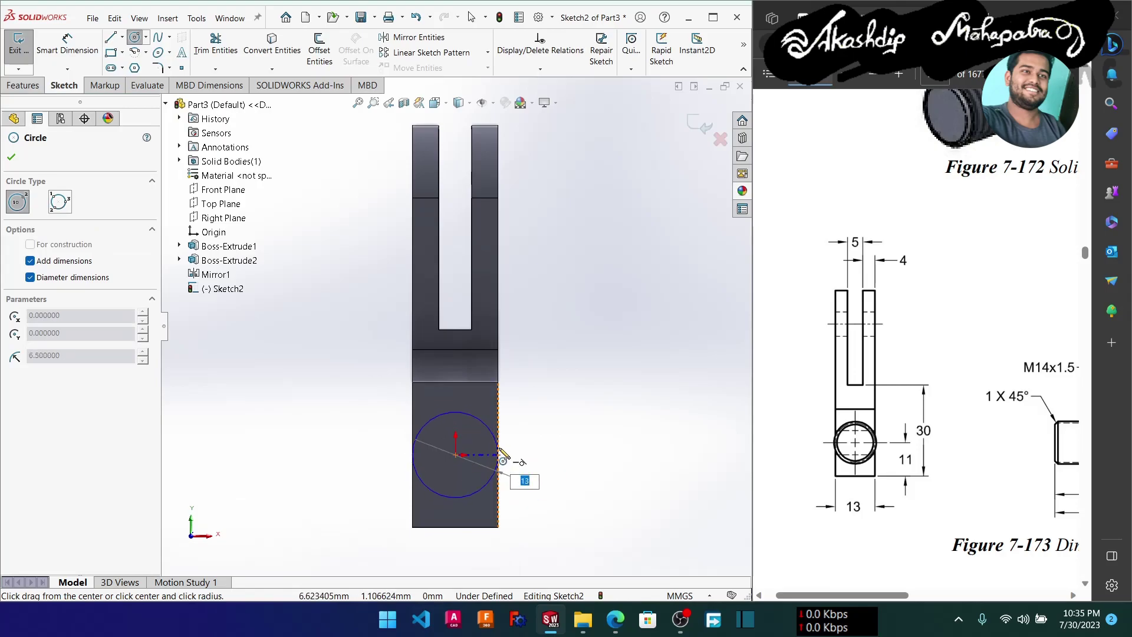
left_click(501, 454)
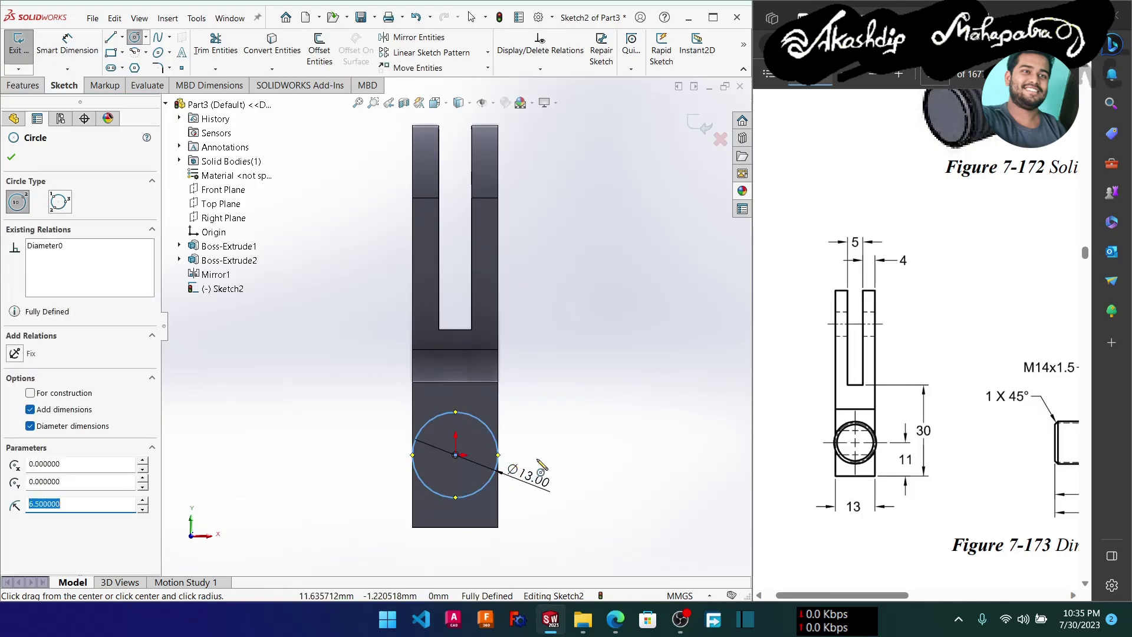
key("Escape")
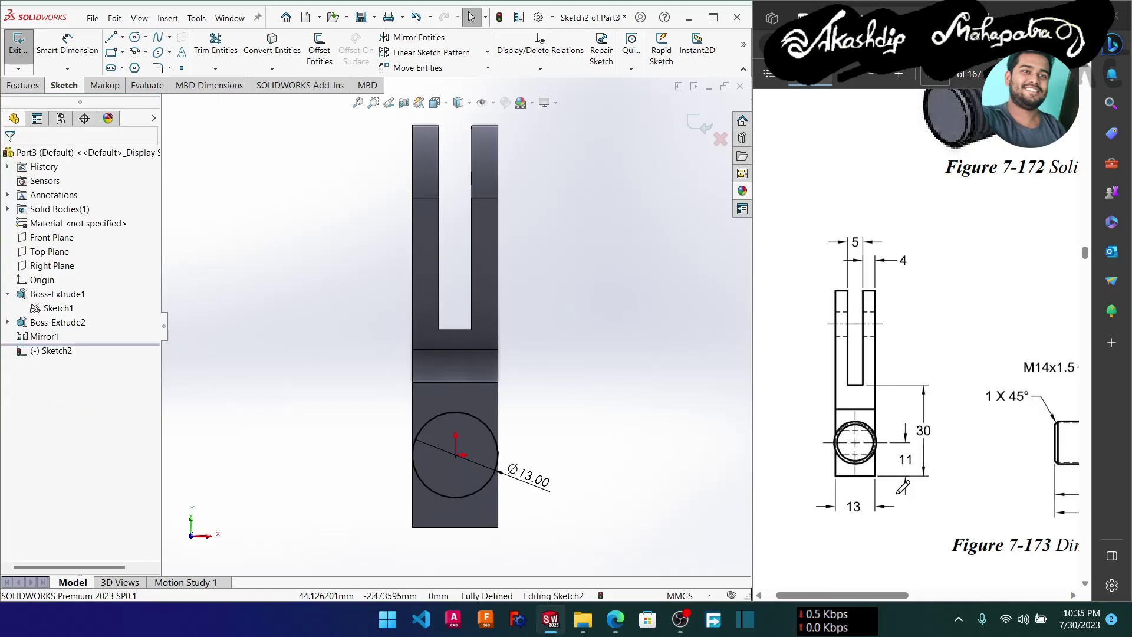
Discard an unneeded 11 mm centre-height dimension and exit Sketch2.
scroll(878, 498, "up", 2)
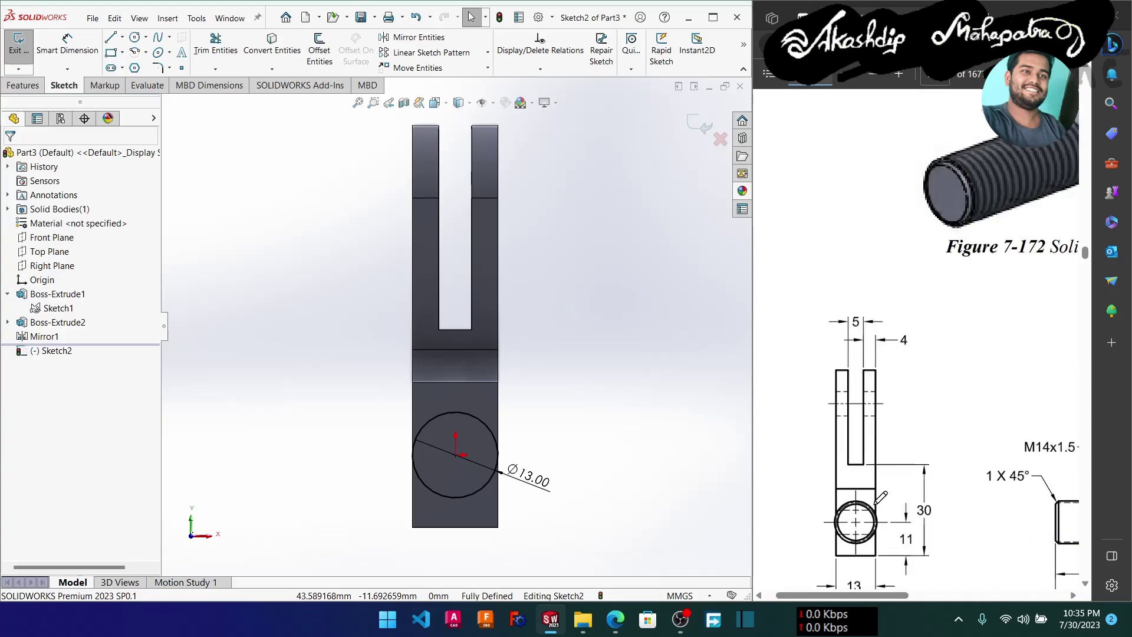
scroll(880, 497, "down", 2)
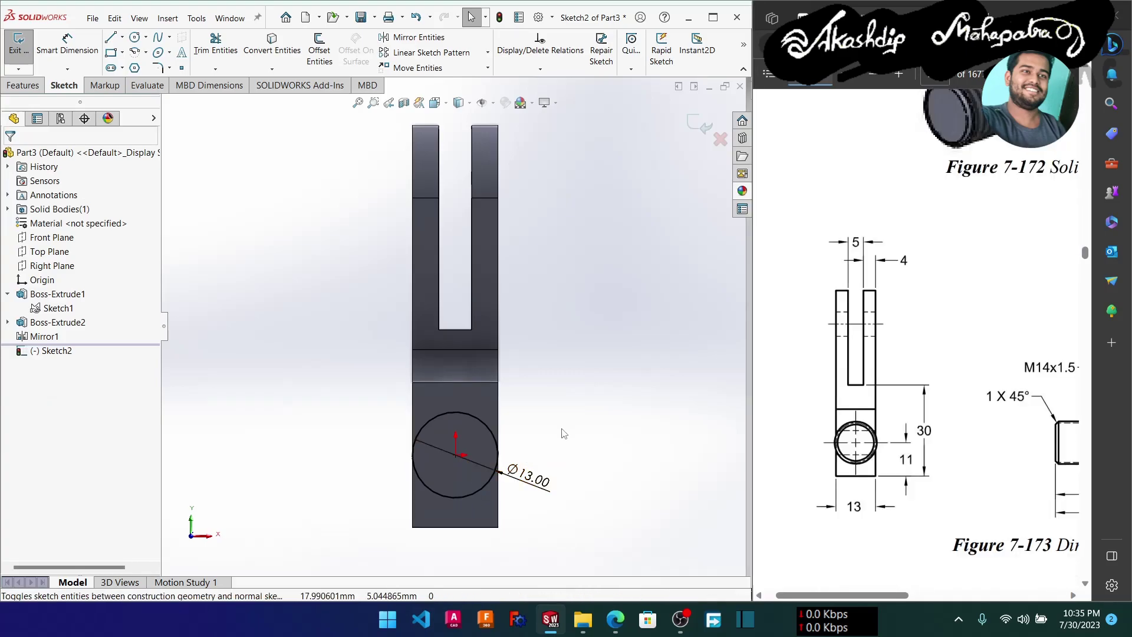
mouse_move(540, 434)
right_mouse_down()
mouse_move(560, 406)
mouse_move(540, 369)
right_mouse_up()
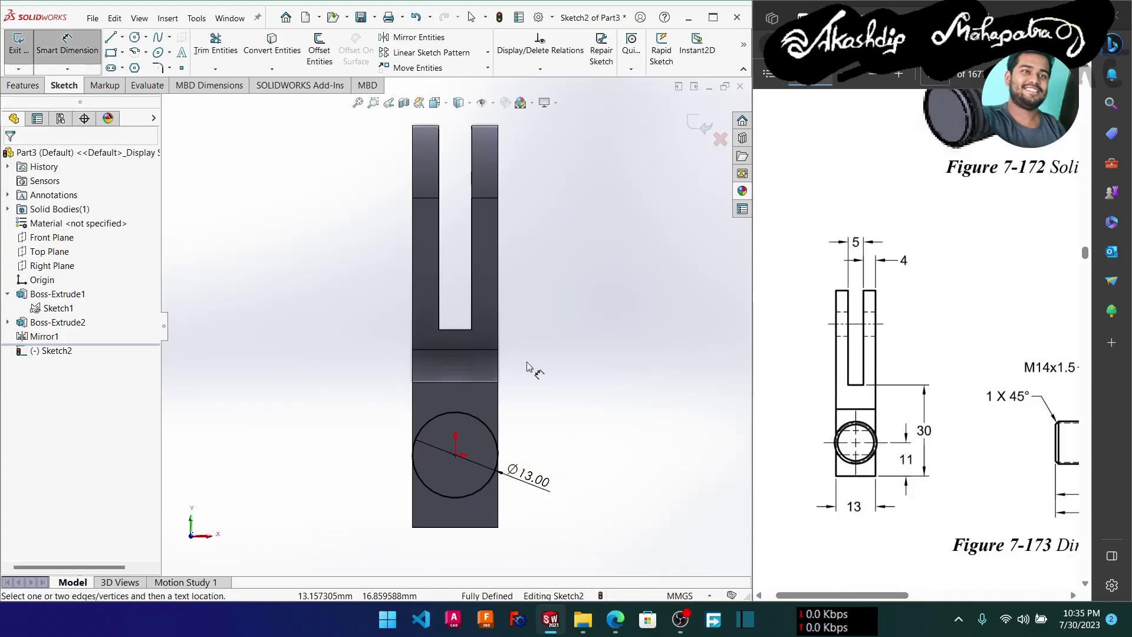
left_click(456, 455)
left_click(465, 527)
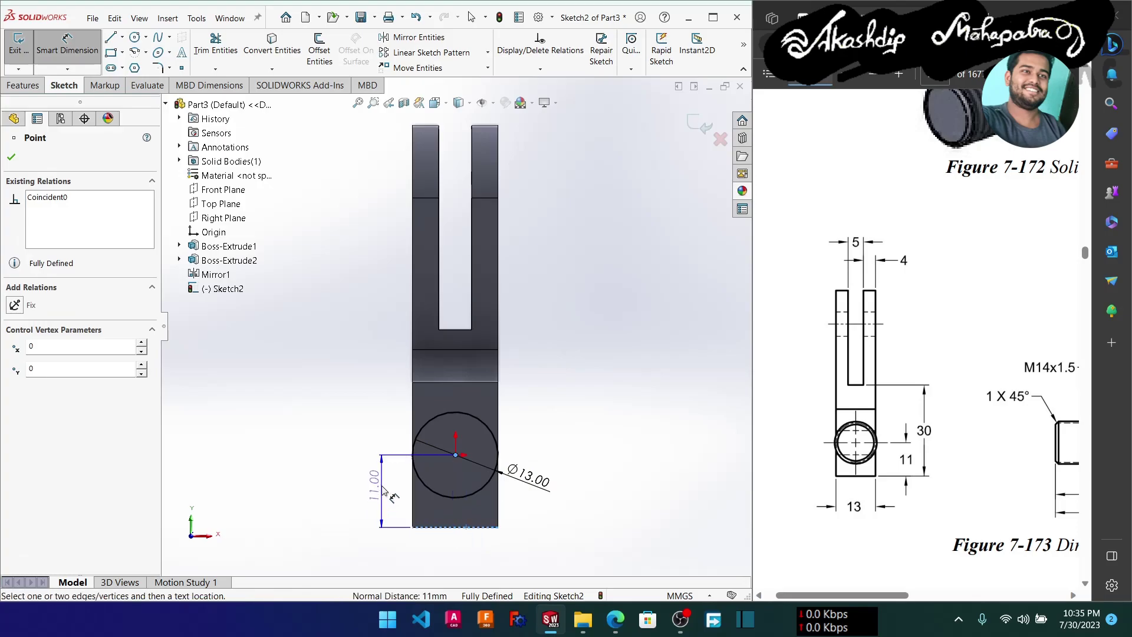
key("Escape")
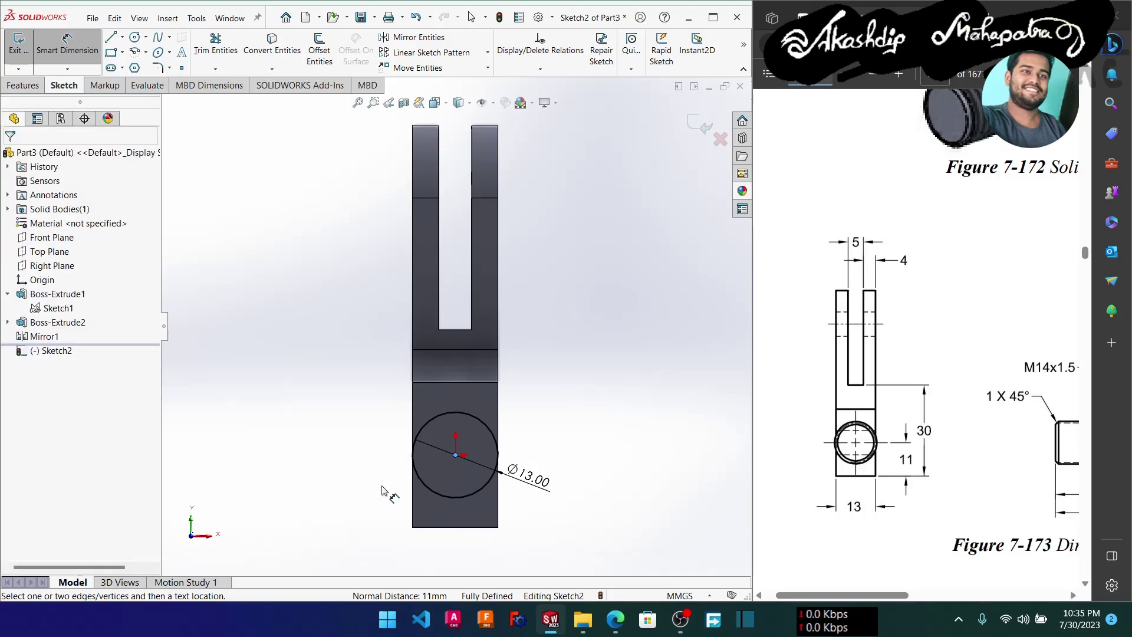
key("Escape")
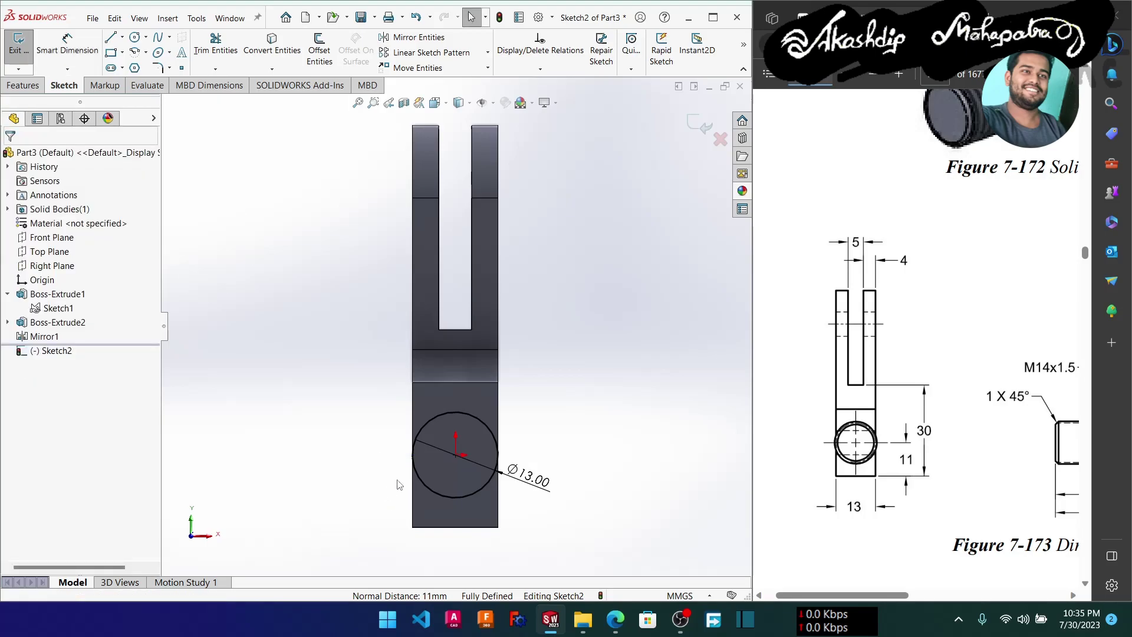
mouse_move(577, 437)
middle_mouse_down()
mouse_move(559, 440)
mouse_move(575, 364)
middle_mouse_up()
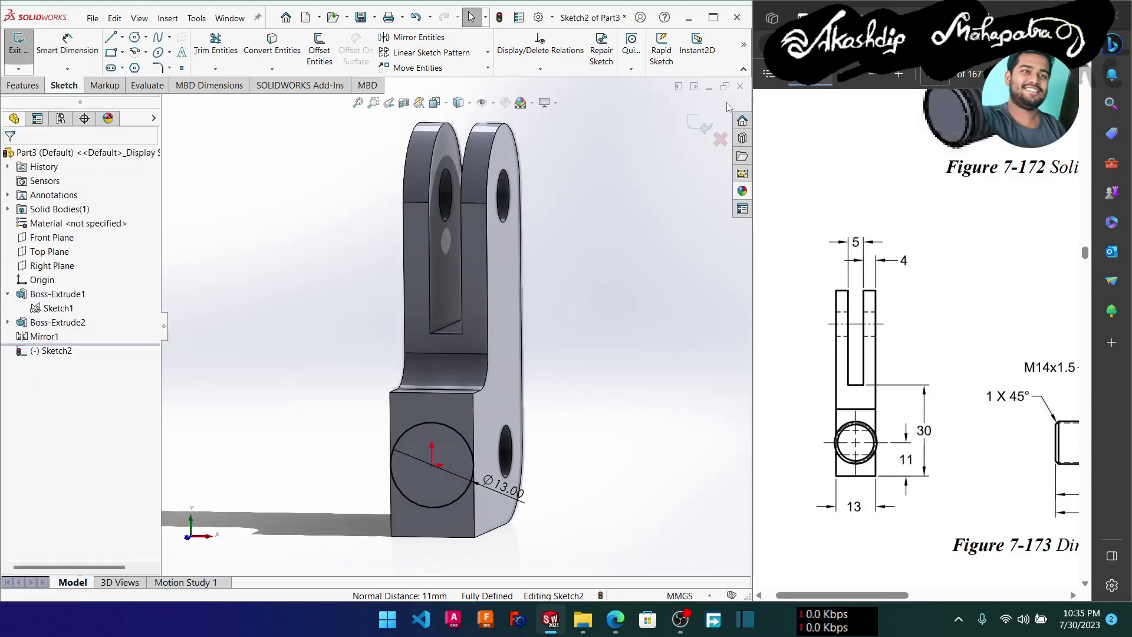
left_click(702, 124)
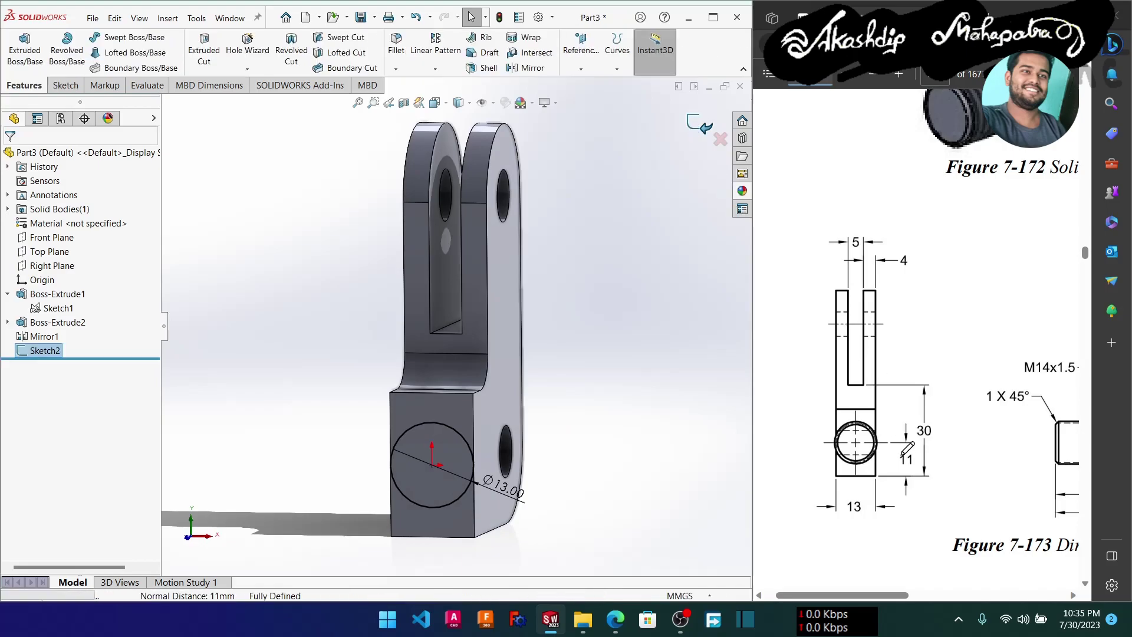
Extrude the Ø13 circle 51 mm Blind to create the Boss-Extrude3 shaft.
scroll(907, 450, "up", 3)
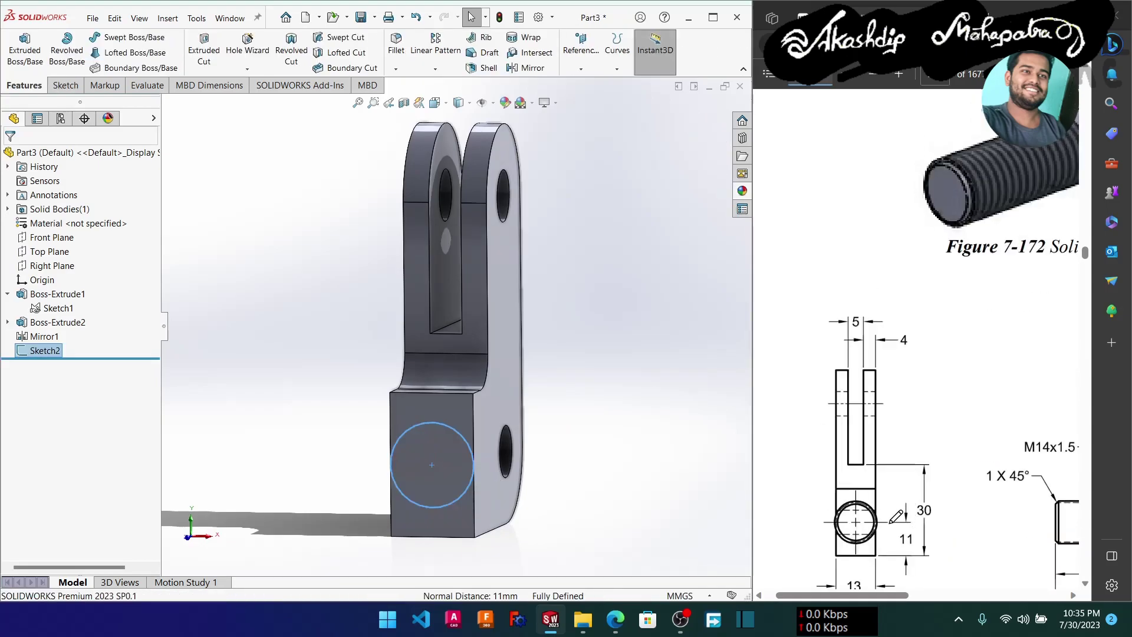
scroll(896, 518, "down", 2, "ctrl")
left_click_drag(885, 596, 965, 596)
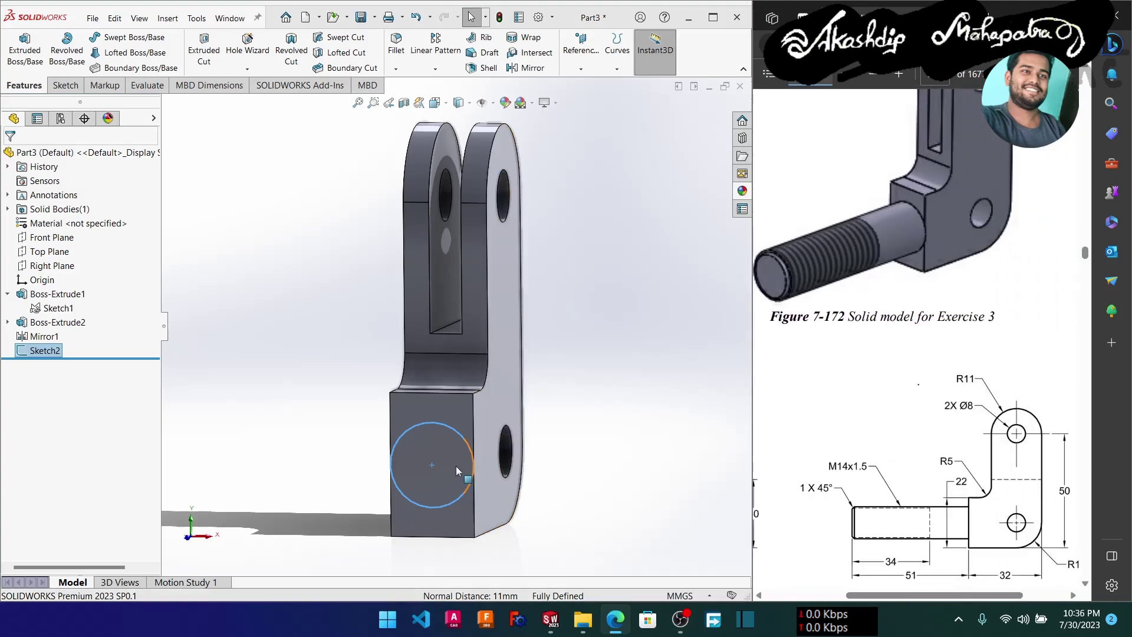
left_click(23, 47)
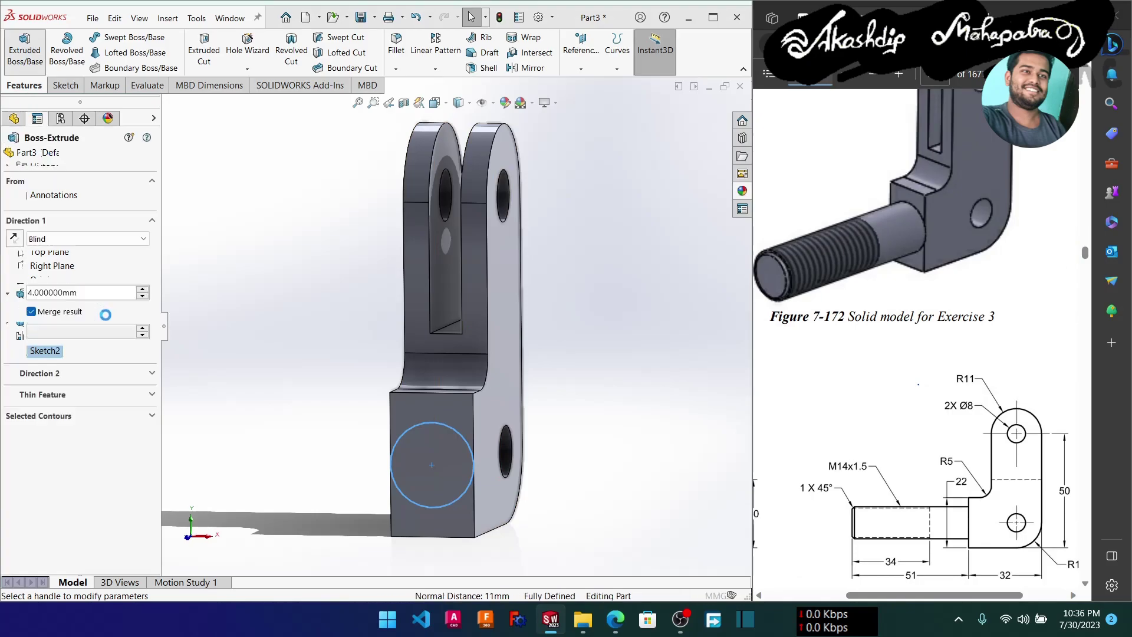
middle_click_drag(431, 475, 501, 480)
left_click_drag(79, 293, 28, 293)
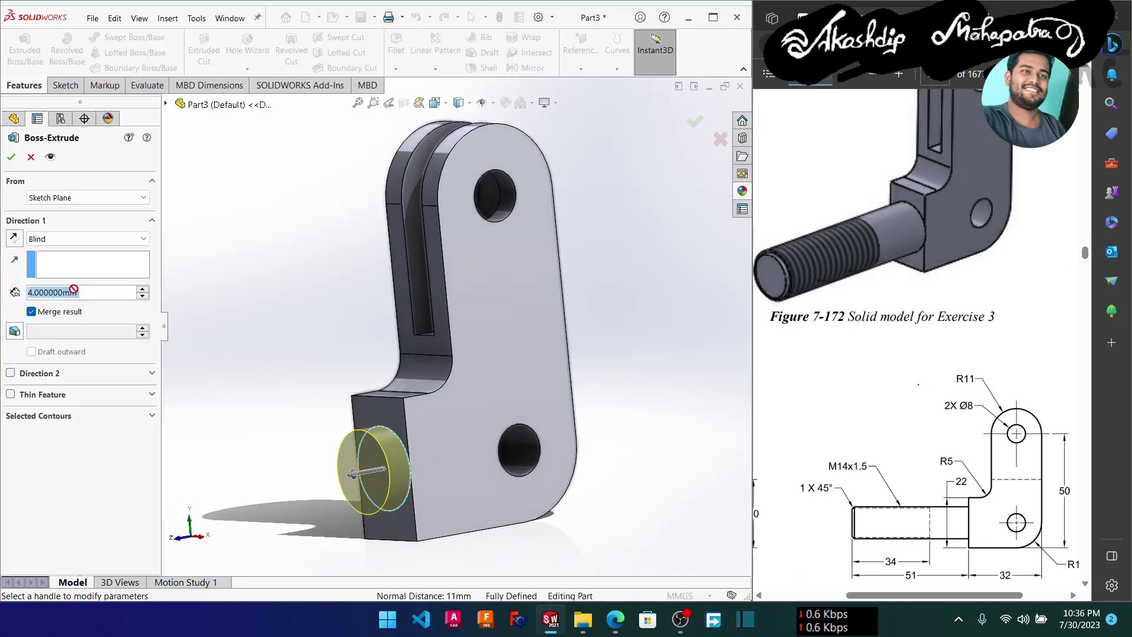
type("51")
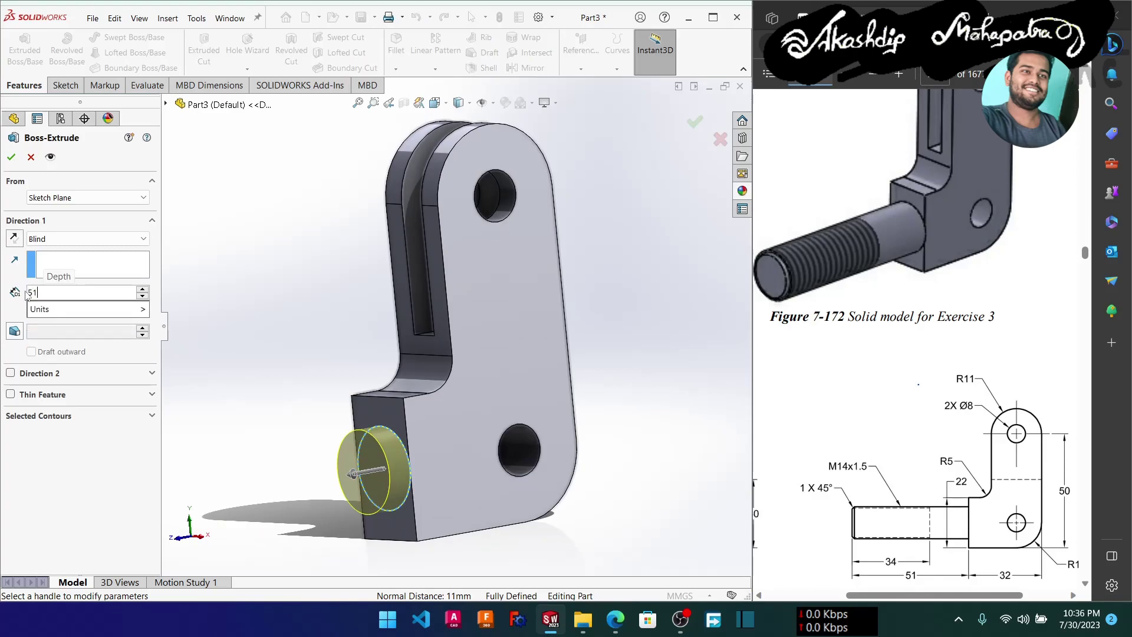
key("Return")
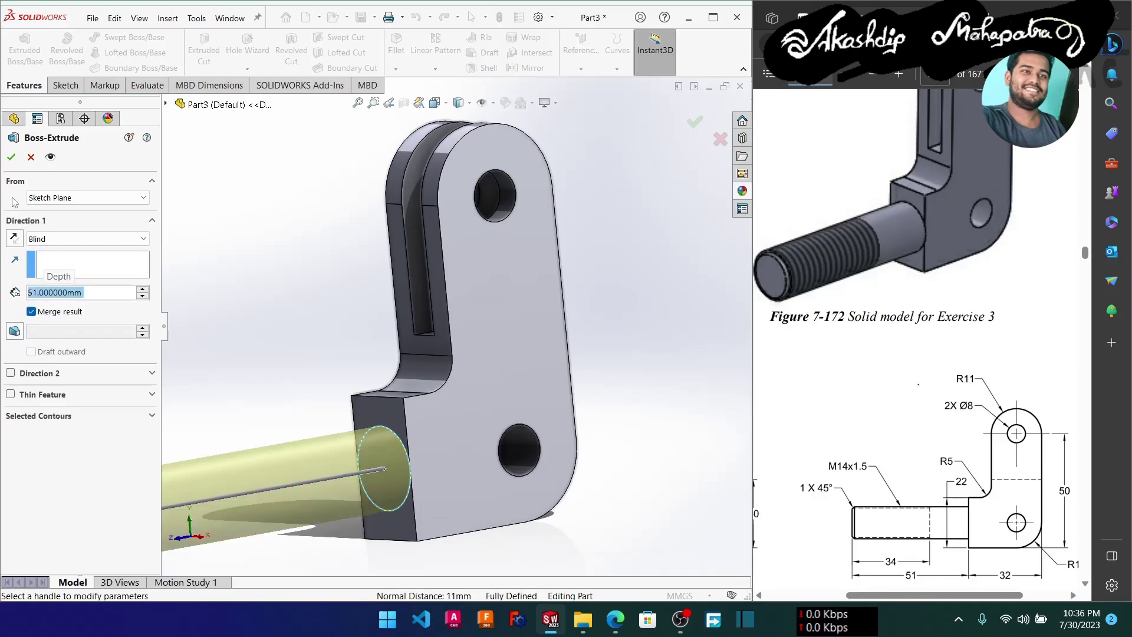
left_click(11, 157)
Orbit the part to inspect the new cylindrical shaft.
scroll(560, 466, "down", 2)
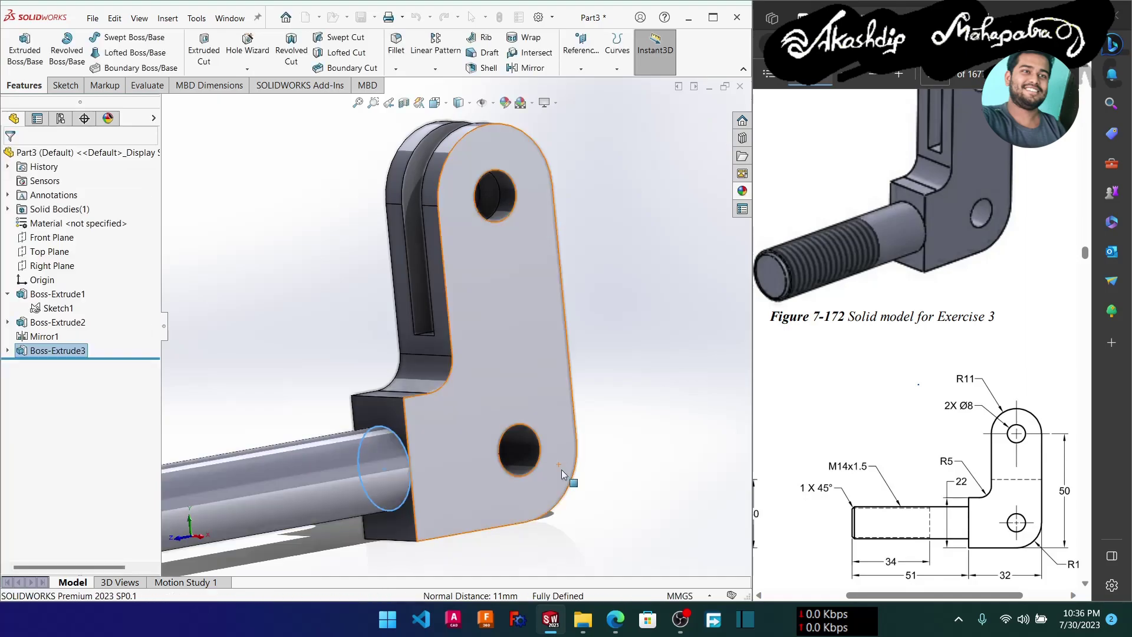
scroll(563, 471, "down", 2)
scroll(567, 480, "up", 3)
scroll(567, 480, "up", 2)
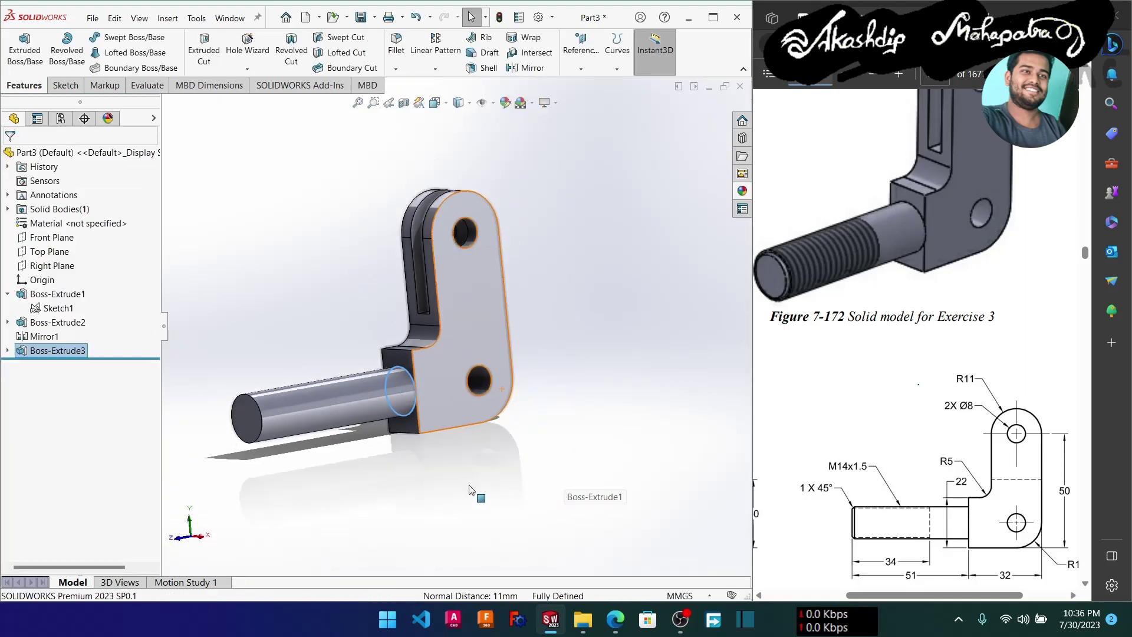
left_click(443, 496)
mouse_move(444, 496)
middle_mouse_down()
mouse_move(424, 492)
mouse_move(437, 495)
middle_mouse_up()
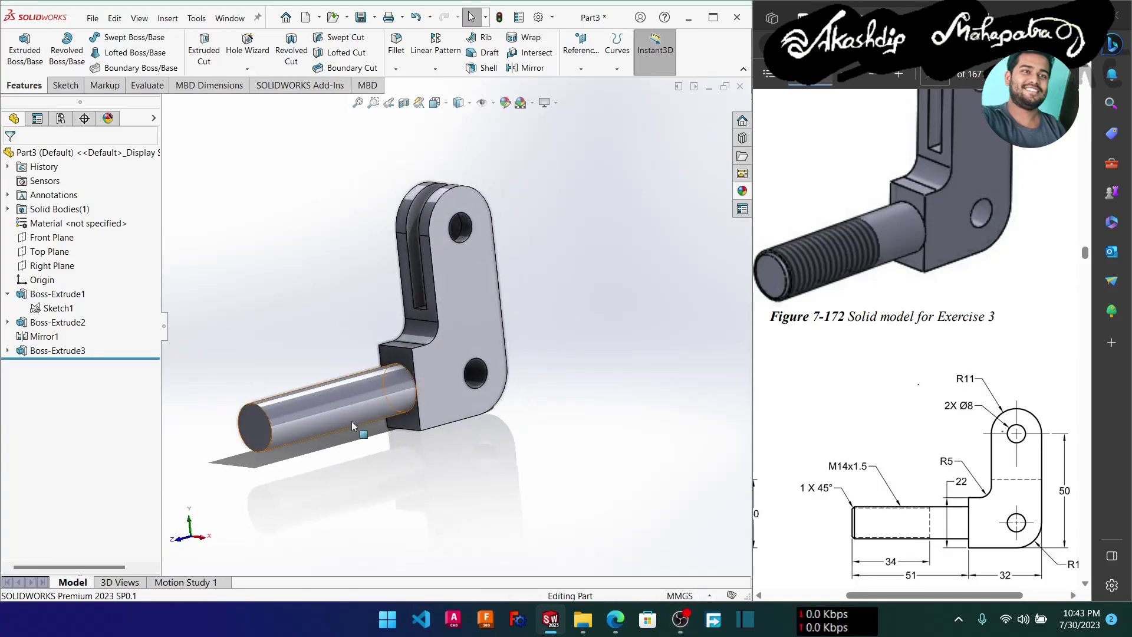
mouse_move(351, 422)
middle_mouse_down()
mouse_move(376, 449)
mouse_move(338, 418)
middle_mouse_up()
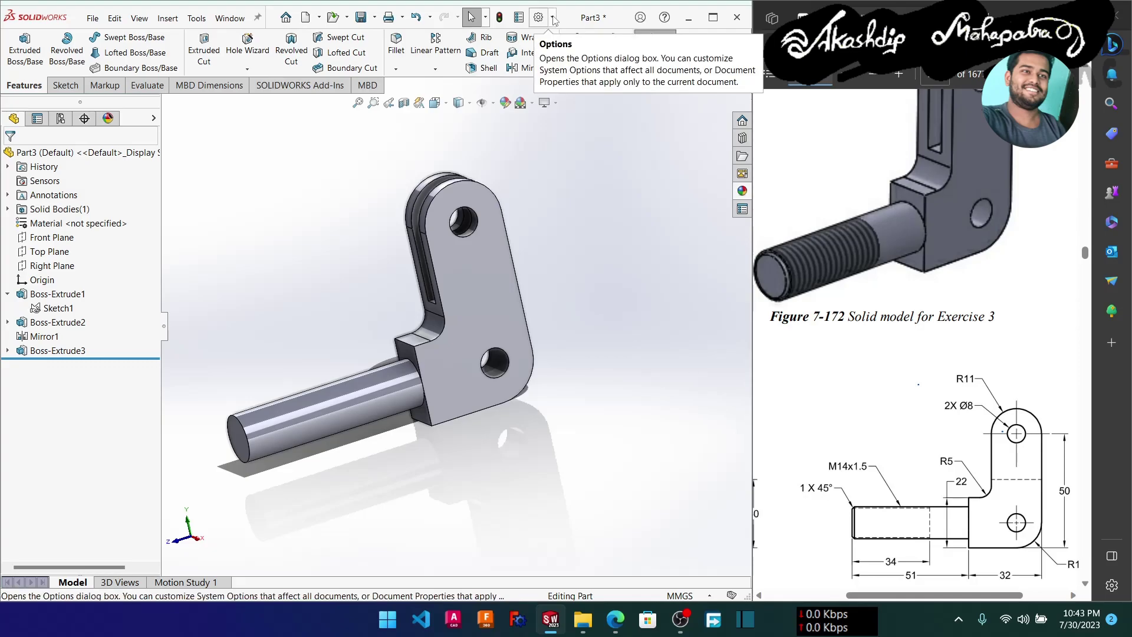
Add the Thread command to the Features tab through Customize, then start a Thread feature.
left_click(554, 19)
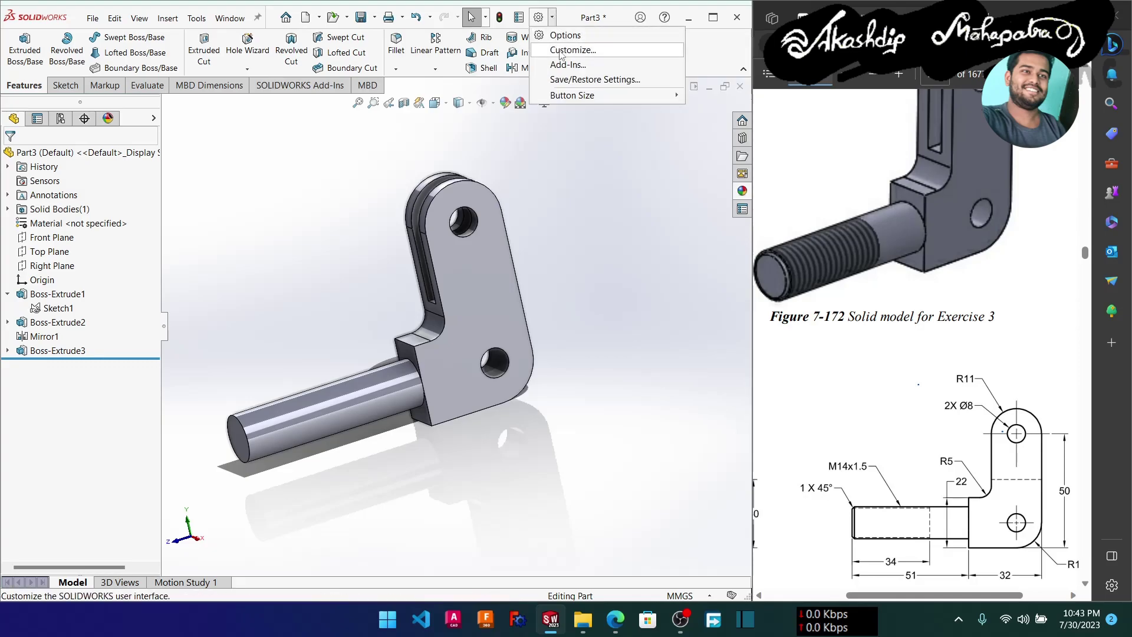
left_click(561, 52)
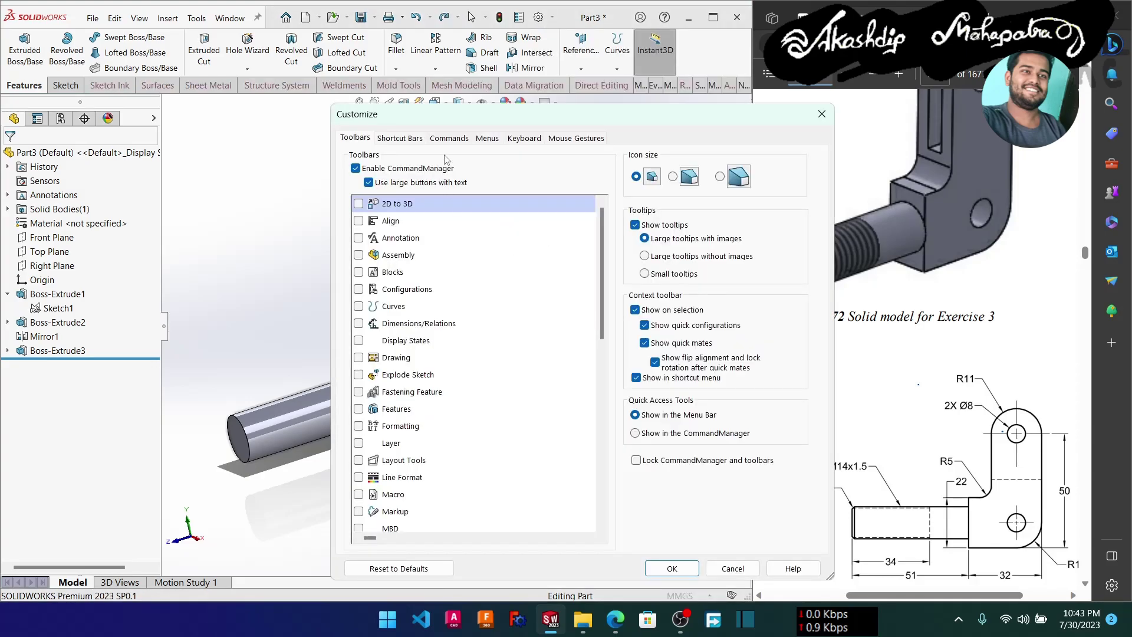
left_click(448, 140)
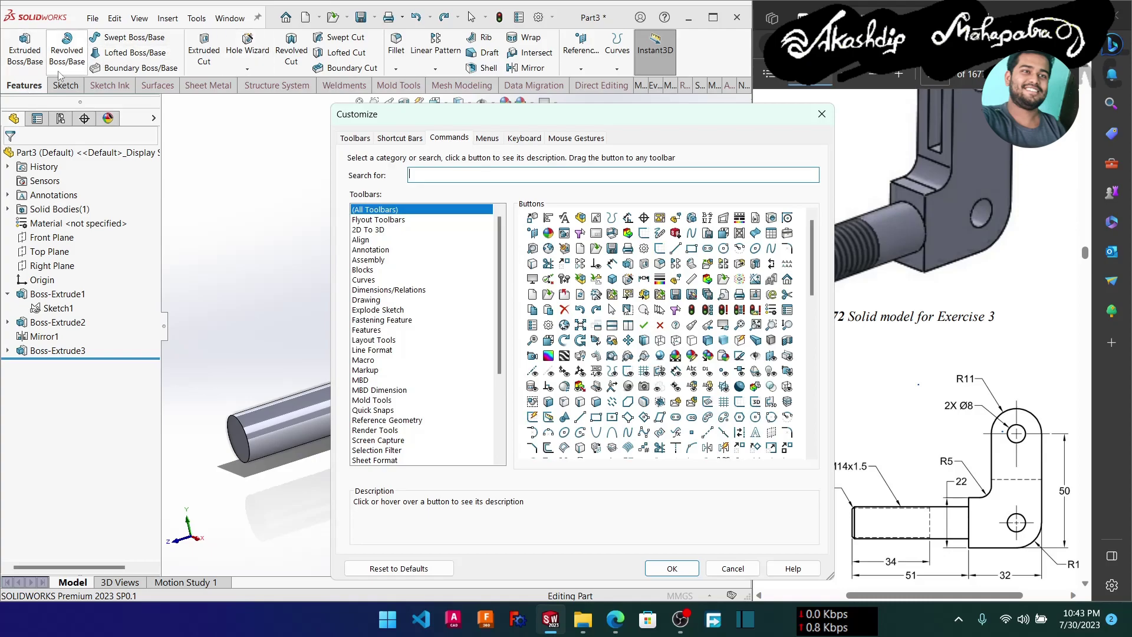
left_click(370, 330)
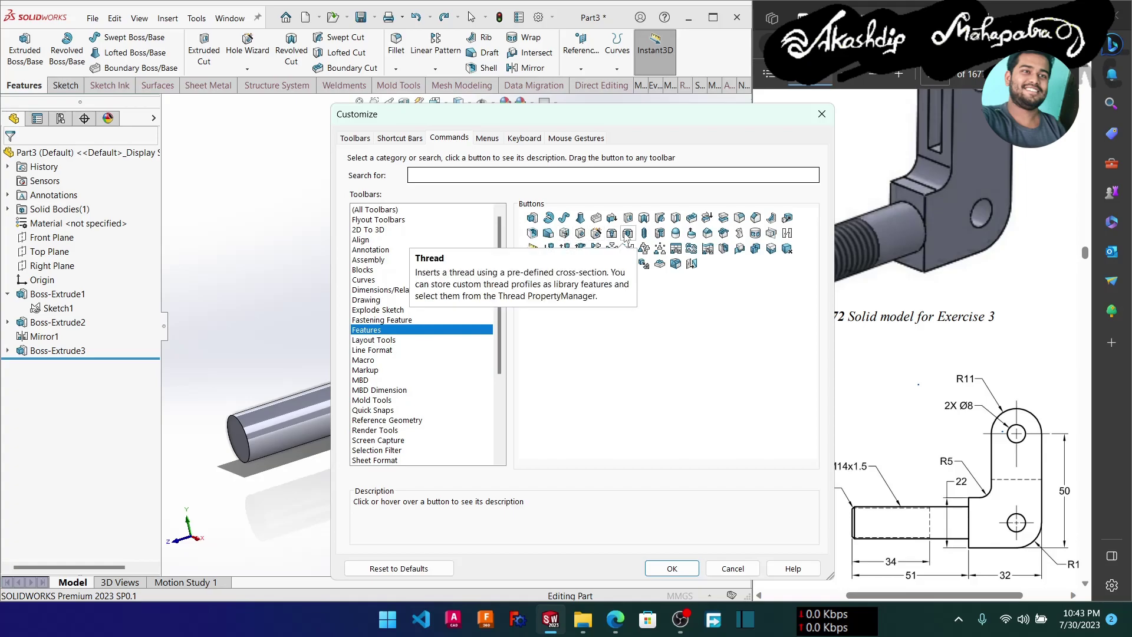
left_click_drag(627, 233, 270, 70)
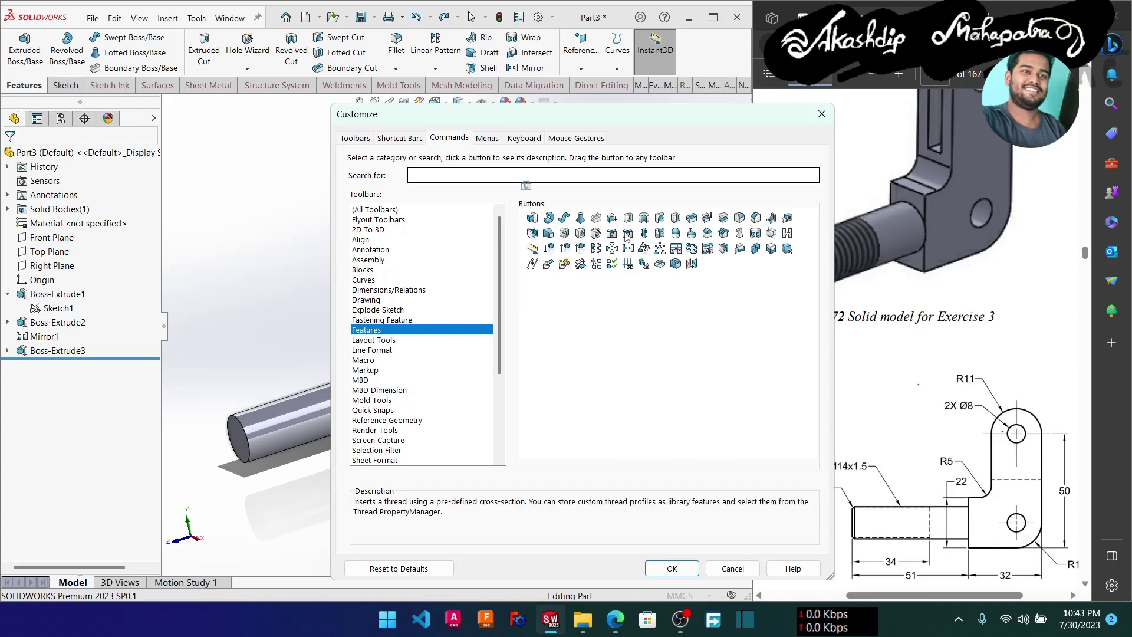
left_click(686, 569)
left_click(287, 55)
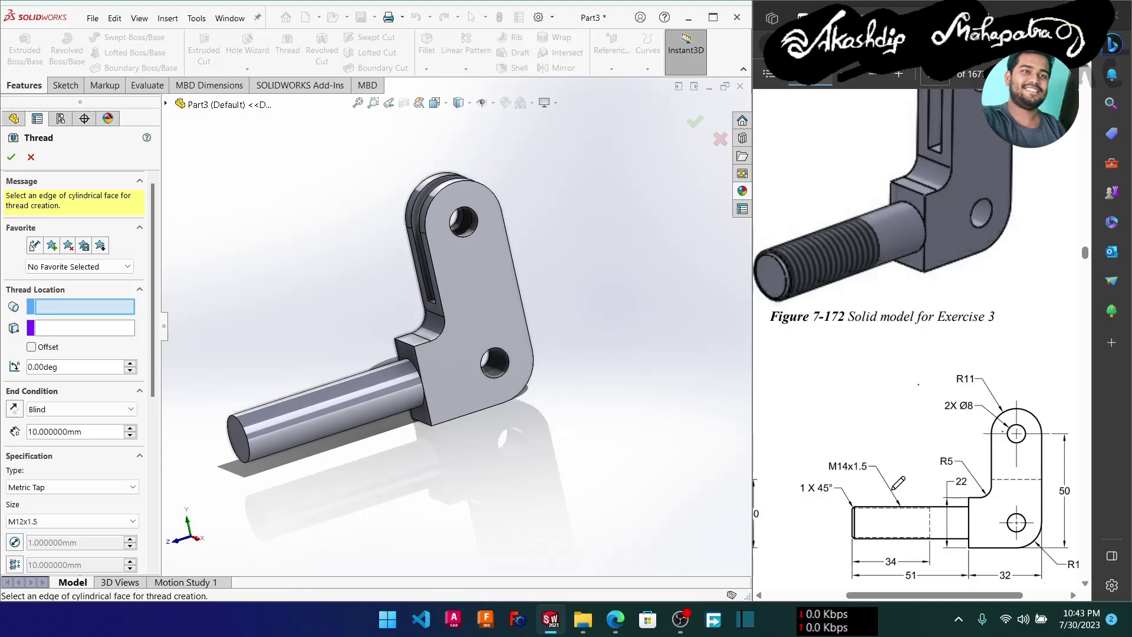
Choose thread size M14x1.5 and apply it to the shaft's end edge.
scroll(858, 474, "down", 1)
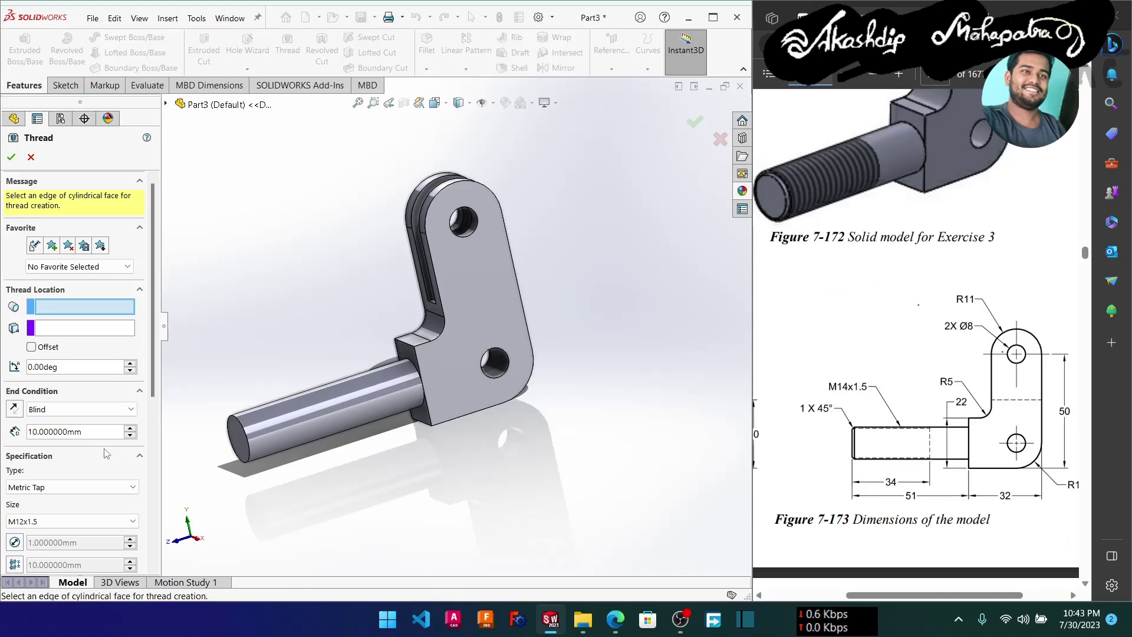
scroll(106, 453, "down", 3)
left_click(64, 412)
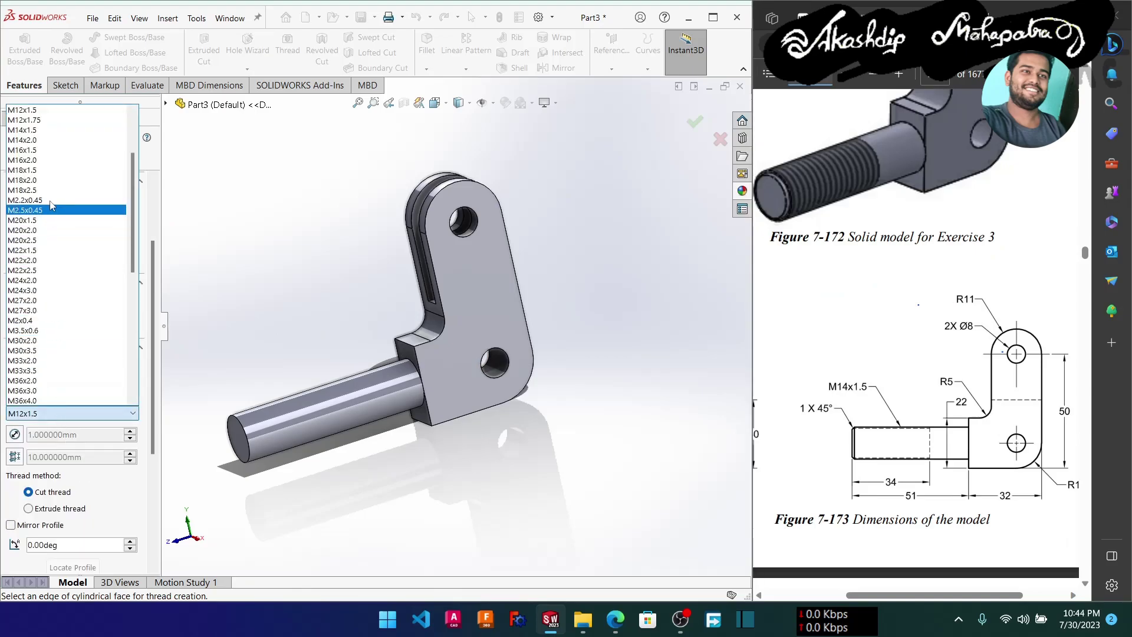
left_click(40, 130)
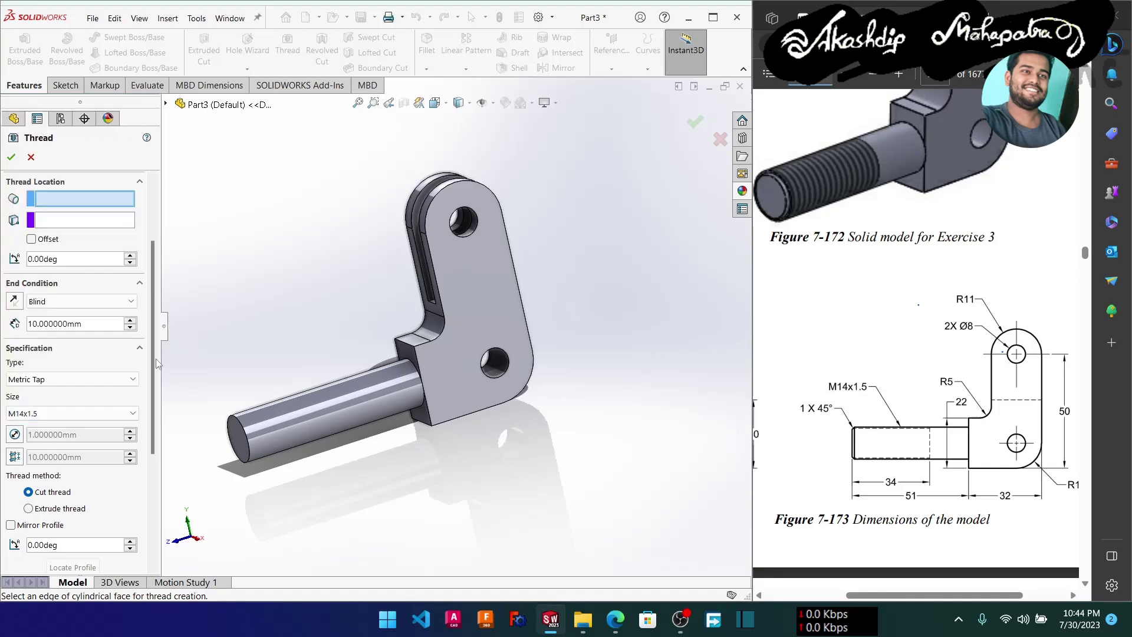
left_click(246, 441)
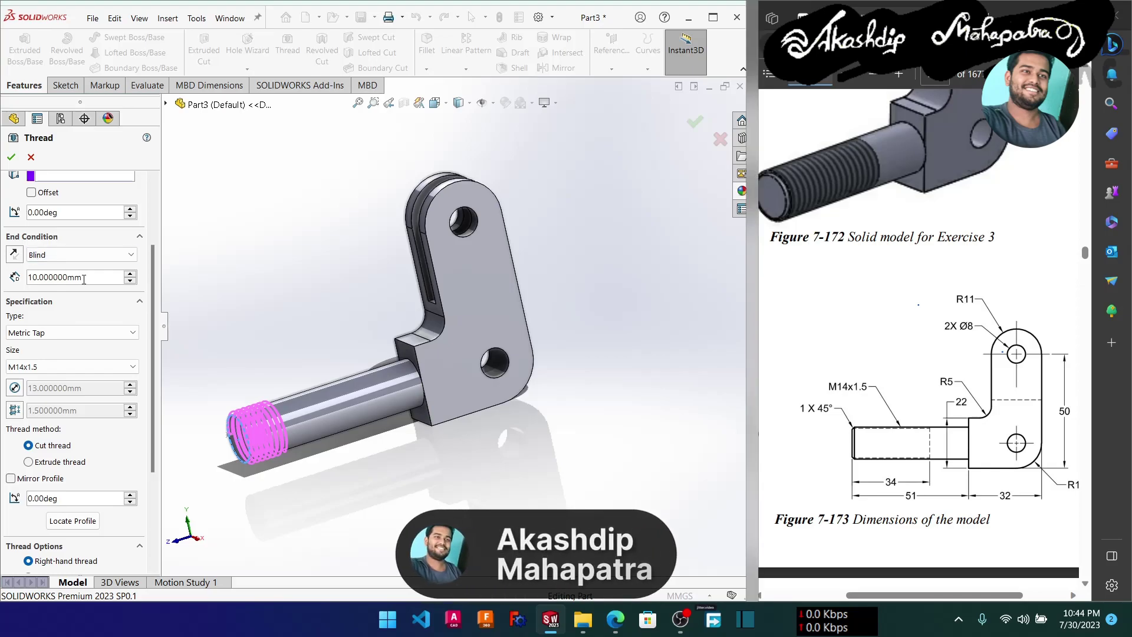
Set the thread's Blind depth to 36 mm, checking the preview.
left_click_drag(83, 280, 8, 277)
type("34")
key("Return")
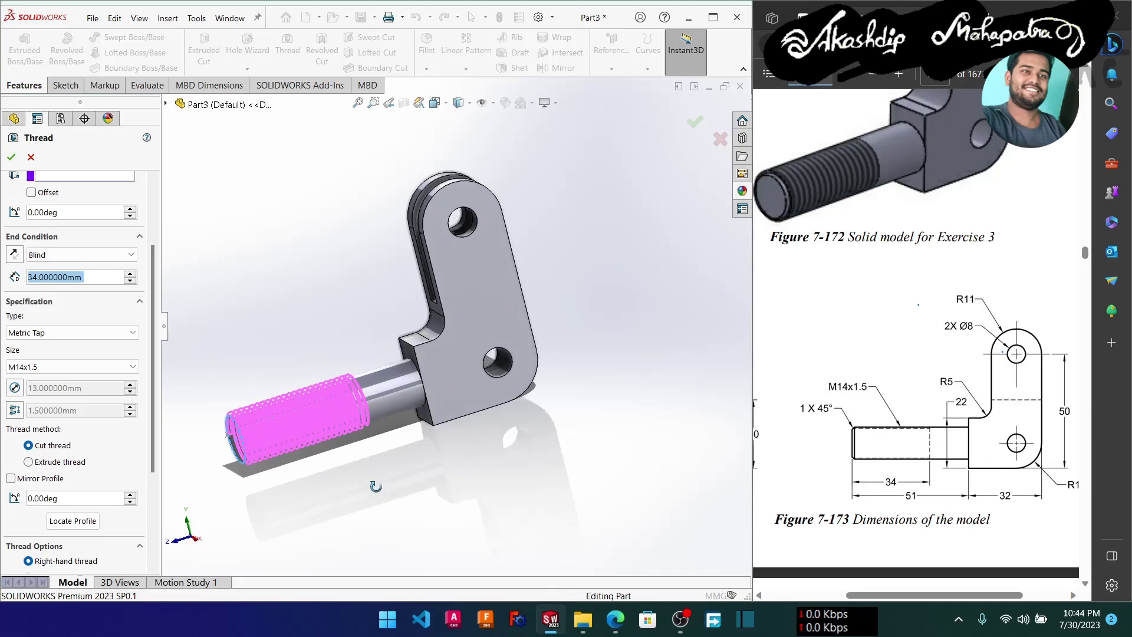
middle_click_drag(380, 486, 463, 481)
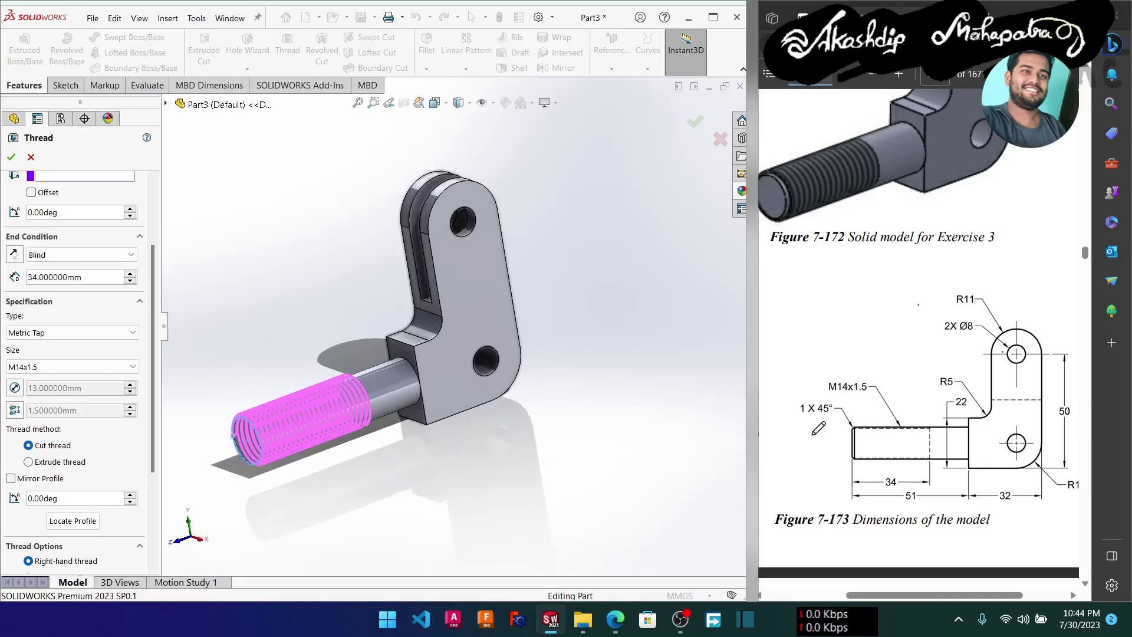
left_click_drag(832, 400, 847, 397)
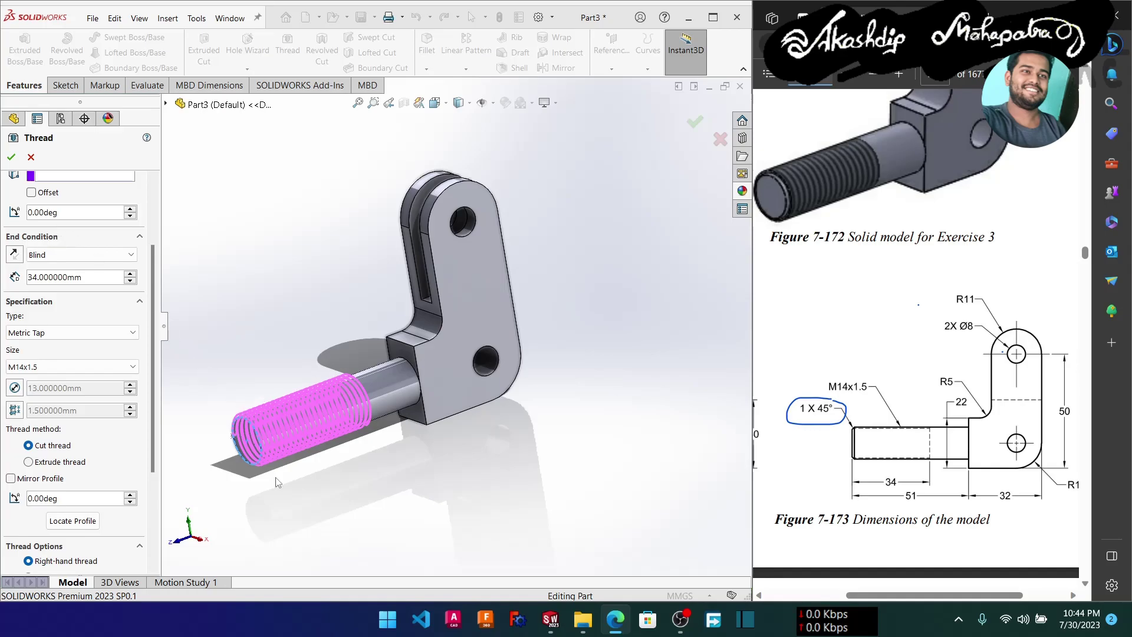
middle_click_drag(277, 483, 284, 471)
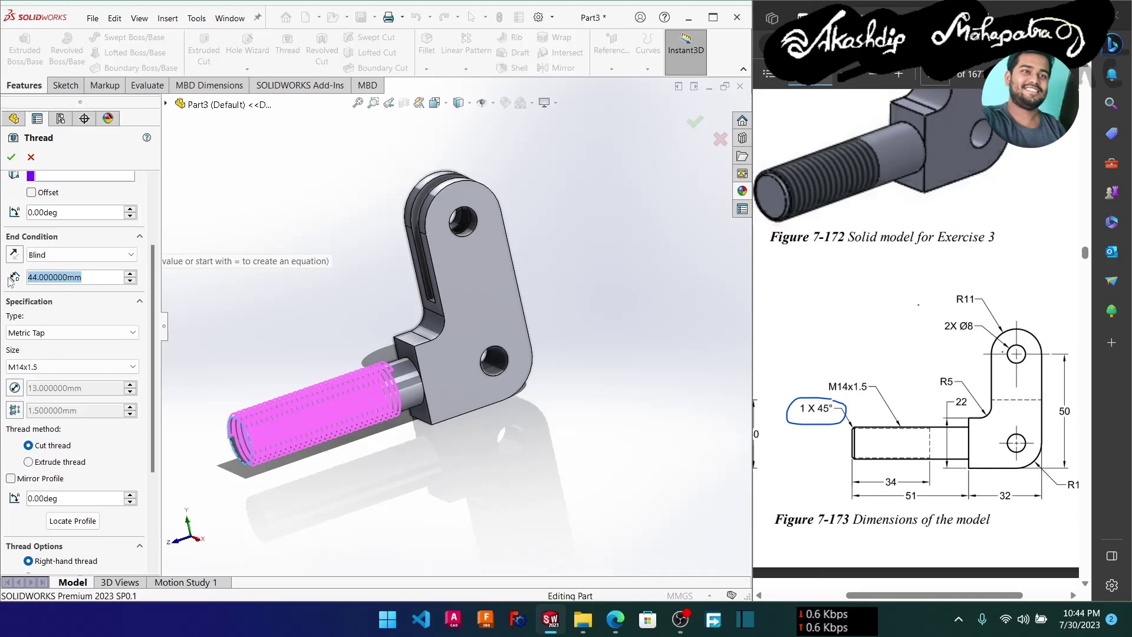
type("35")
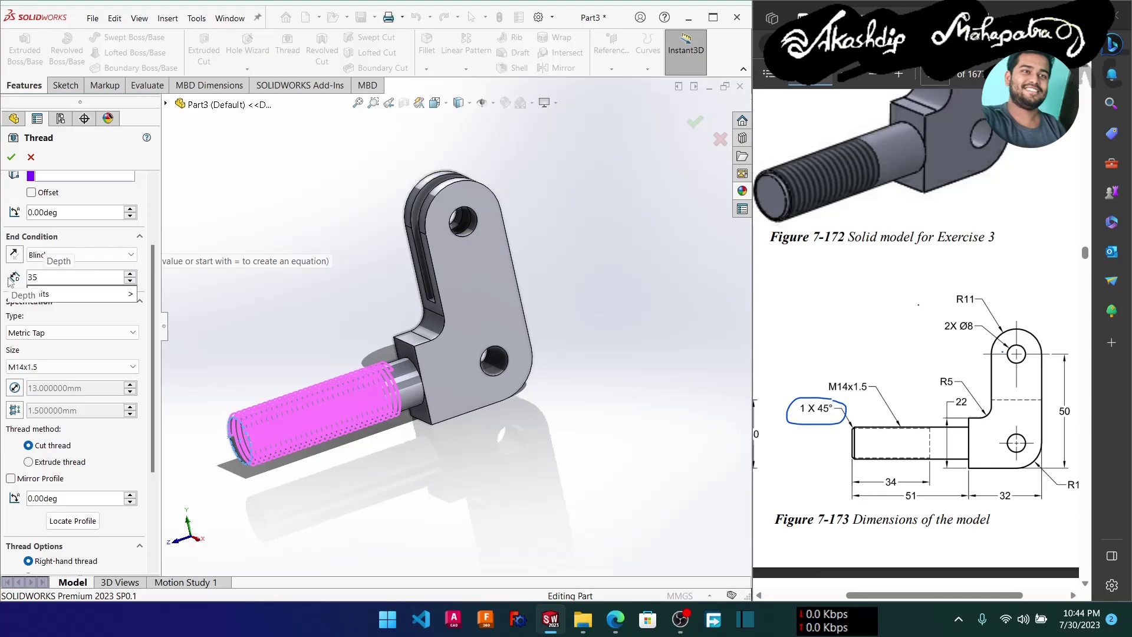
key("BackSpace")
type("6")
key("Return")
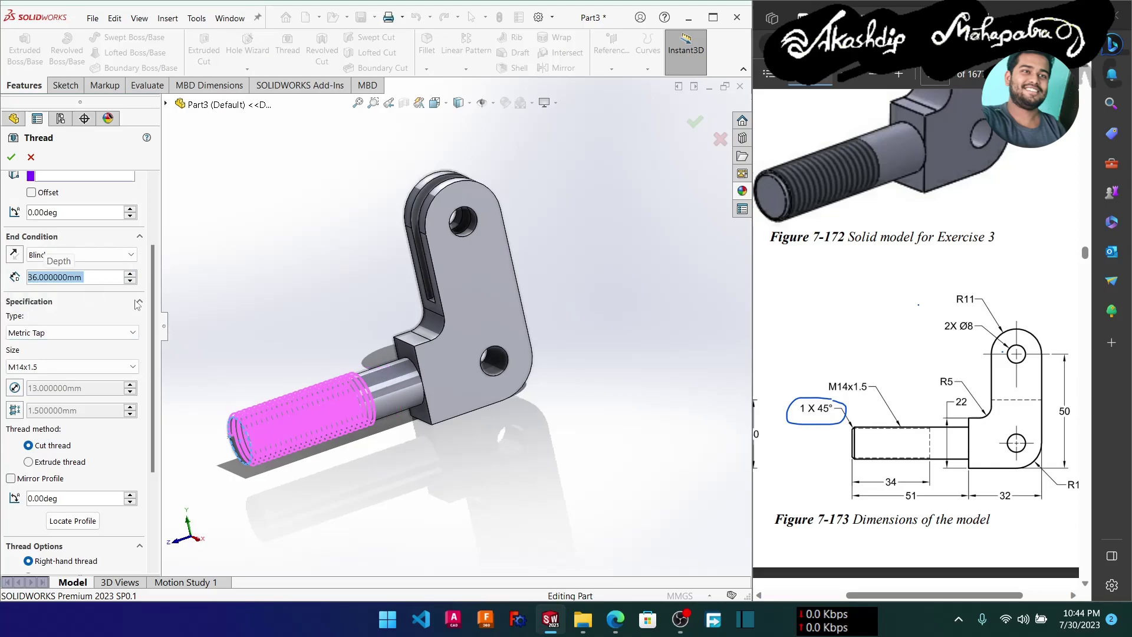
middle_click_drag(270, 455, 286, 467)
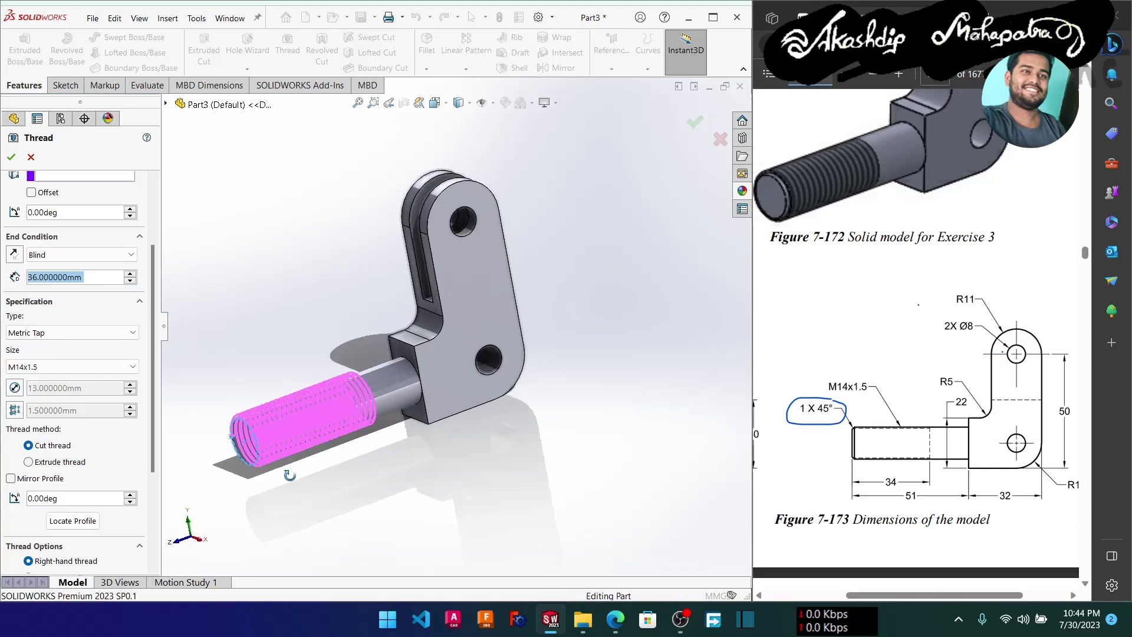
Offset the thread start 2 mm, reversed to begin beyond the shaft end.
scroll(56, 231, "up", 3)
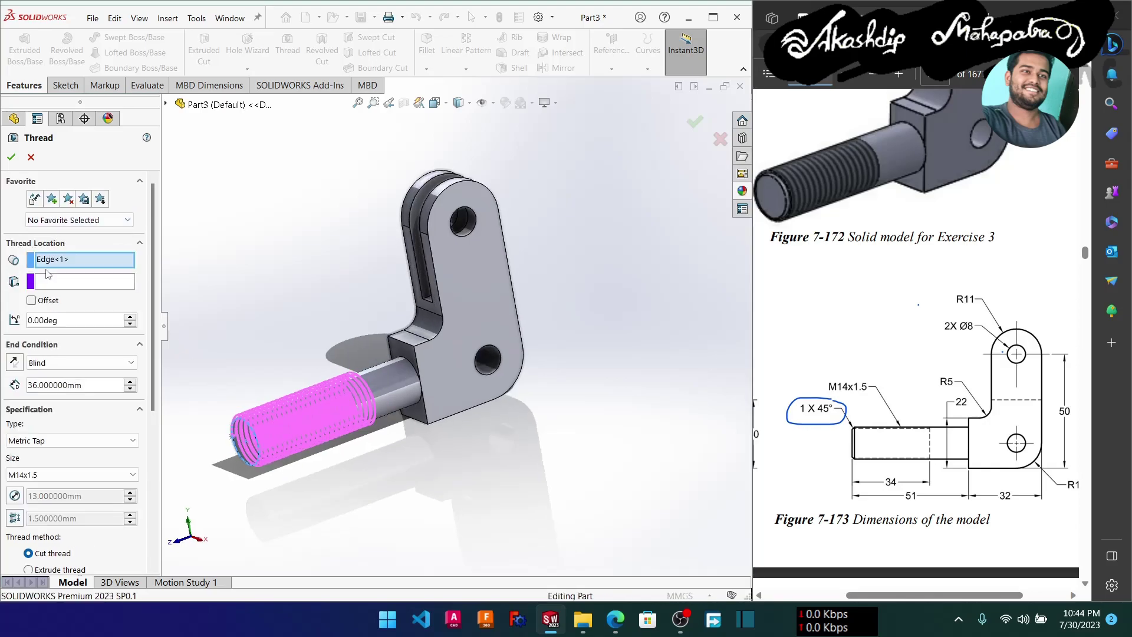
left_click(31, 301)
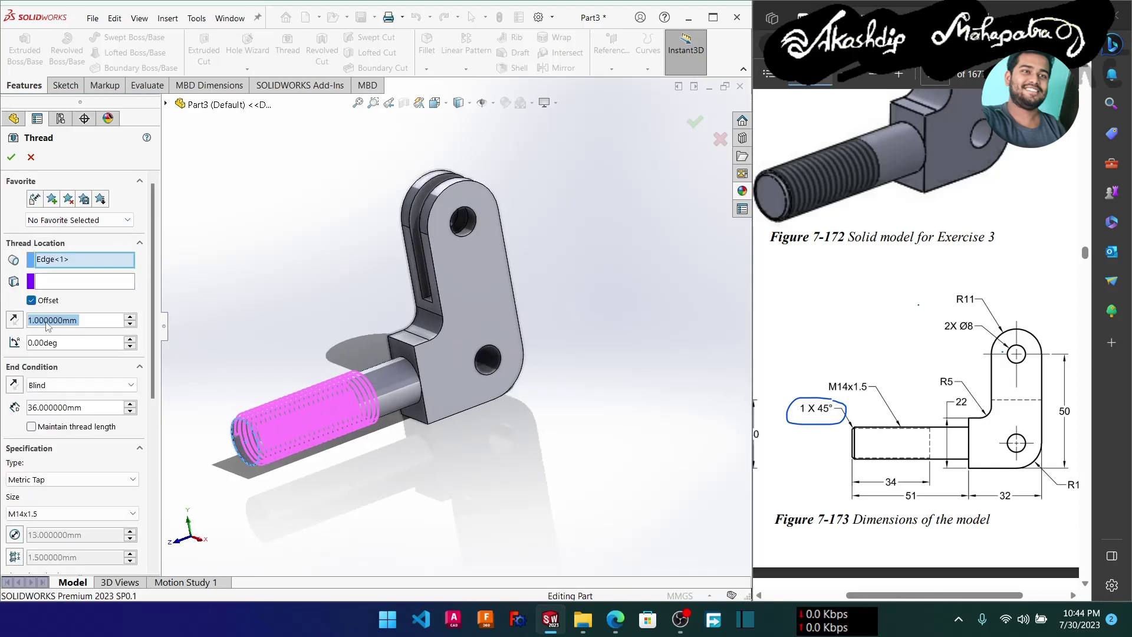
left_click(131, 317)
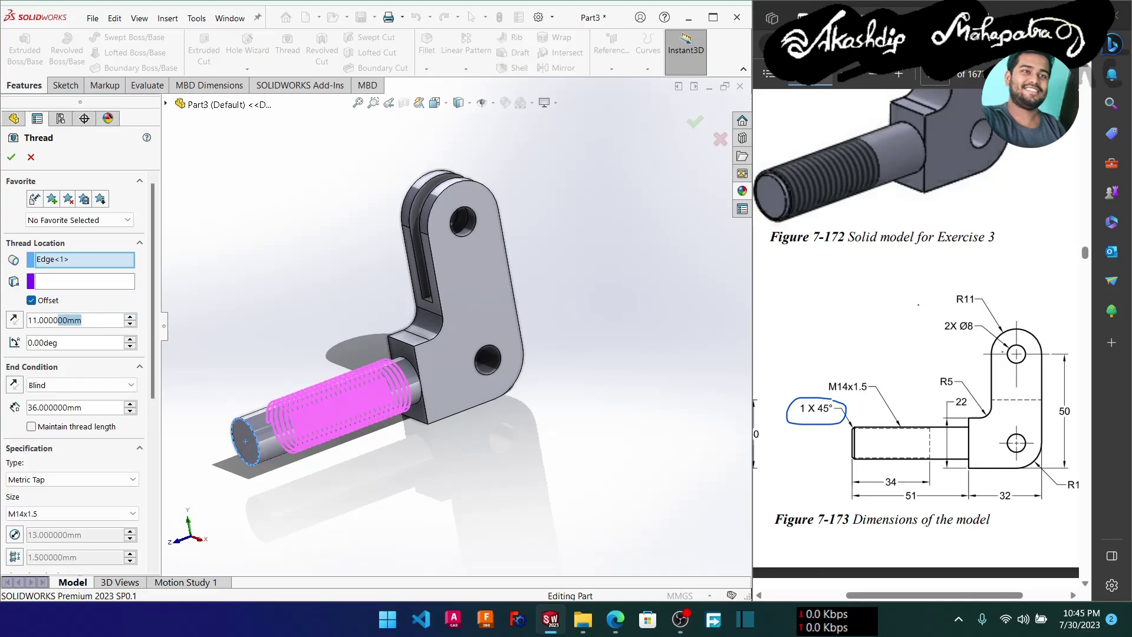
type("2")
key("Return")
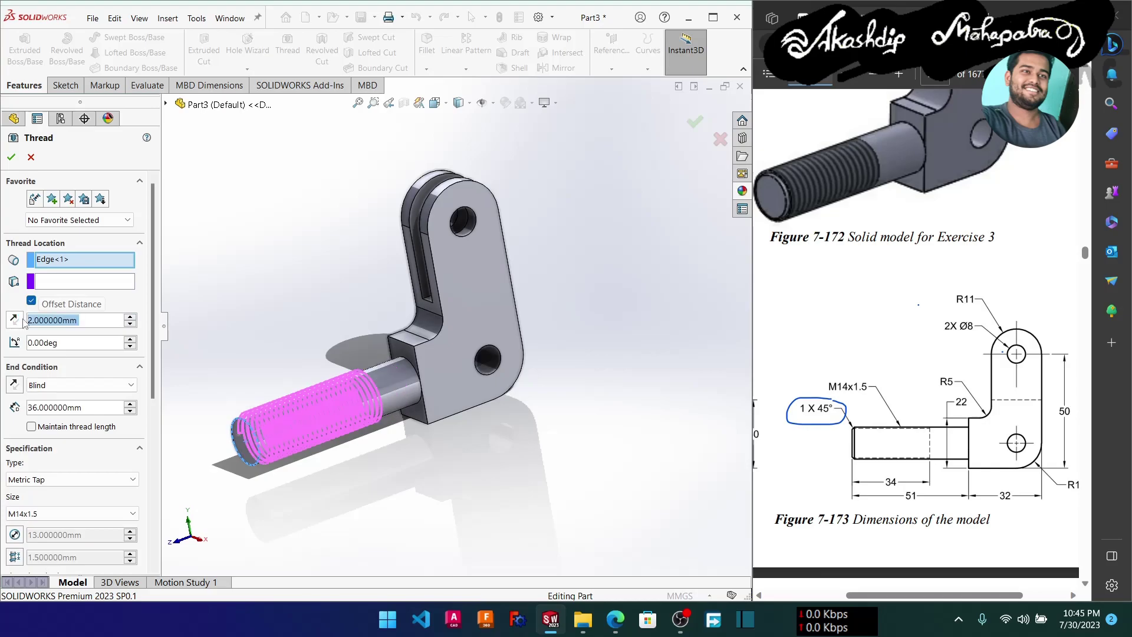
left_click(14, 320)
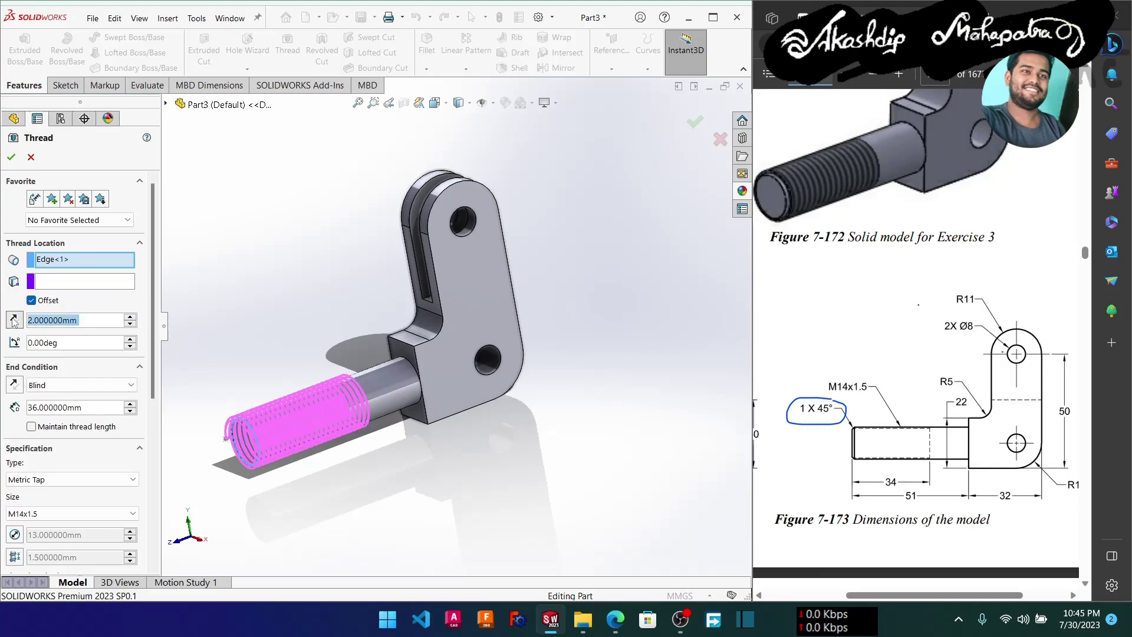
Review the offset and depth values and apply the thread, triggering a rebuild error.
mouse_move(318, 508)
middle_mouse_down()
mouse_move(507, 507)
mouse_move(331, 493)
mouse_move(384, 425)
middle_mouse_up()
middle_click_drag(367, 464, 354, 448)
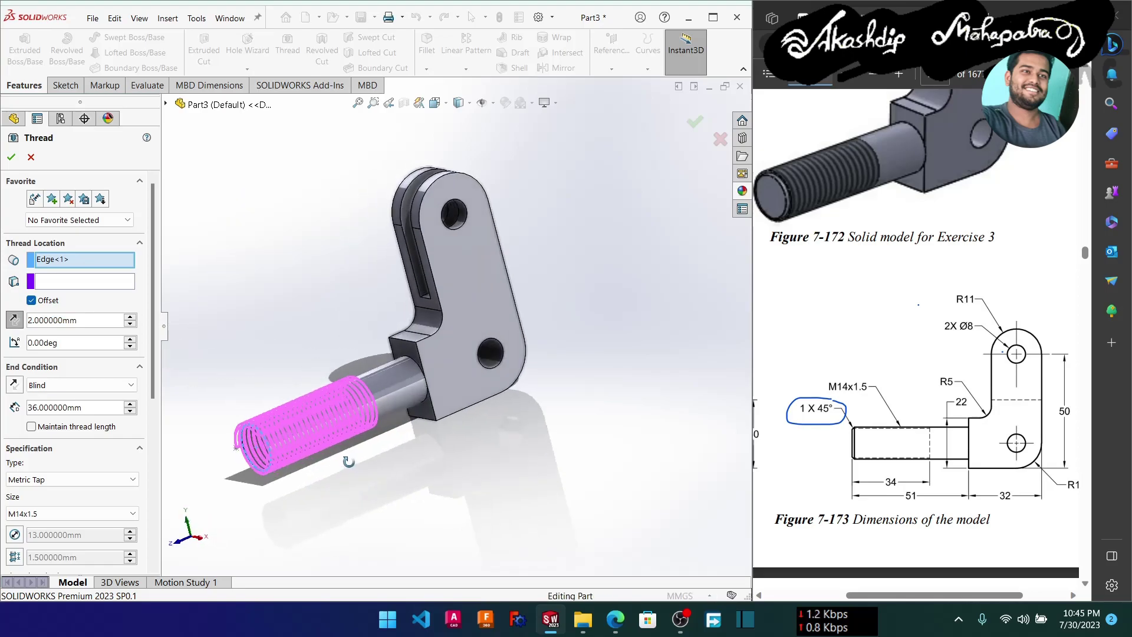
left_click_drag(82, 407, 56, 407)
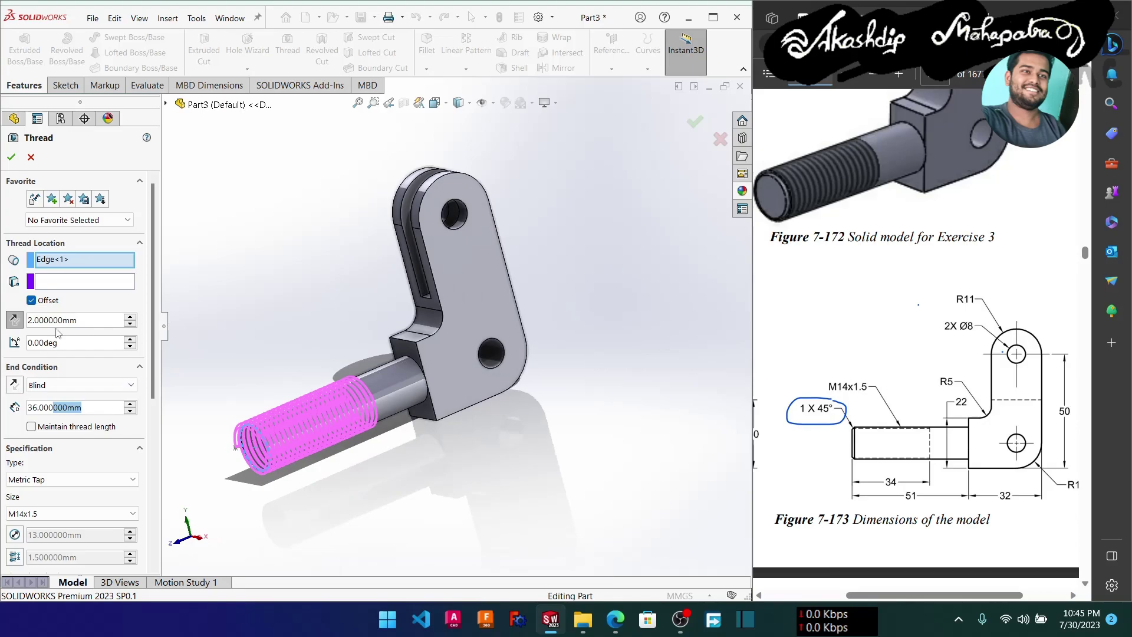
left_click(83, 322)
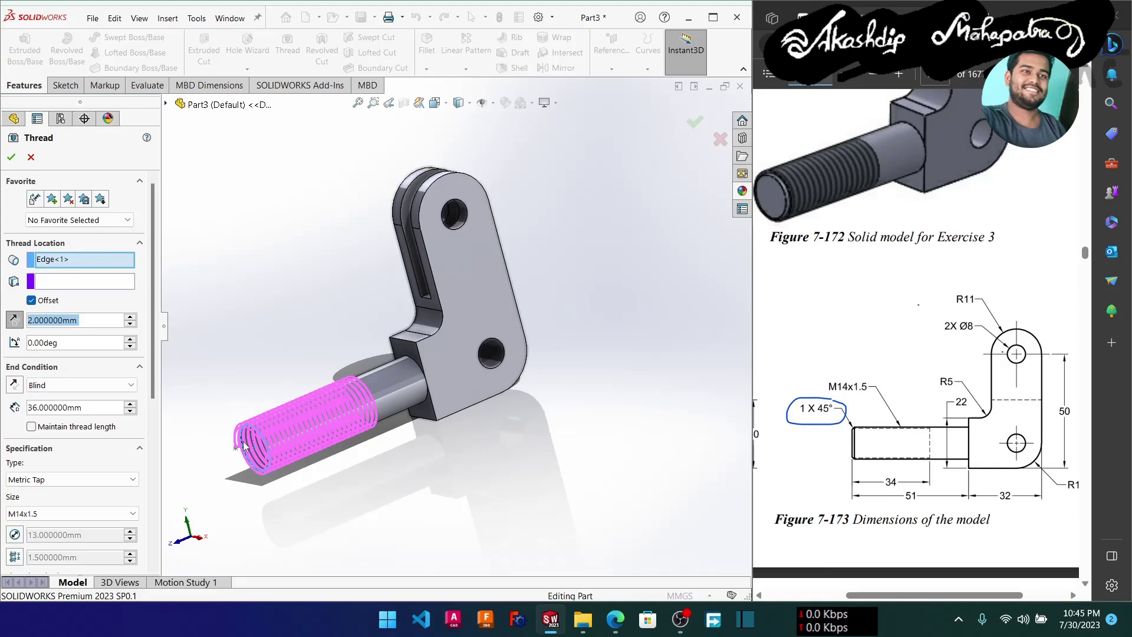
left_click(87, 405)
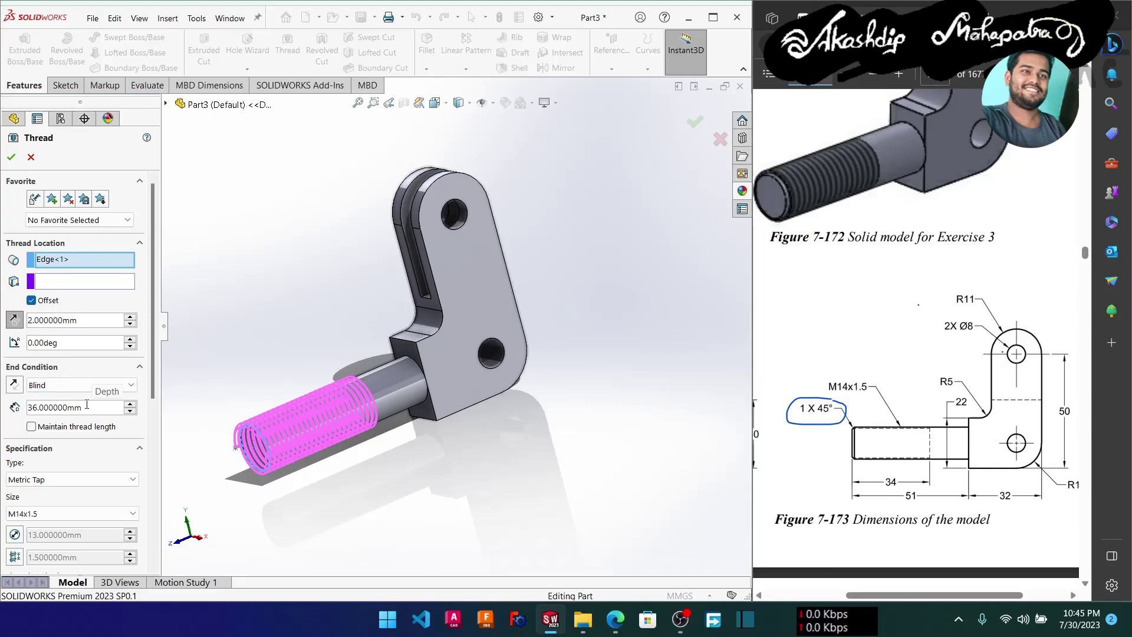
double_click(87, 408)
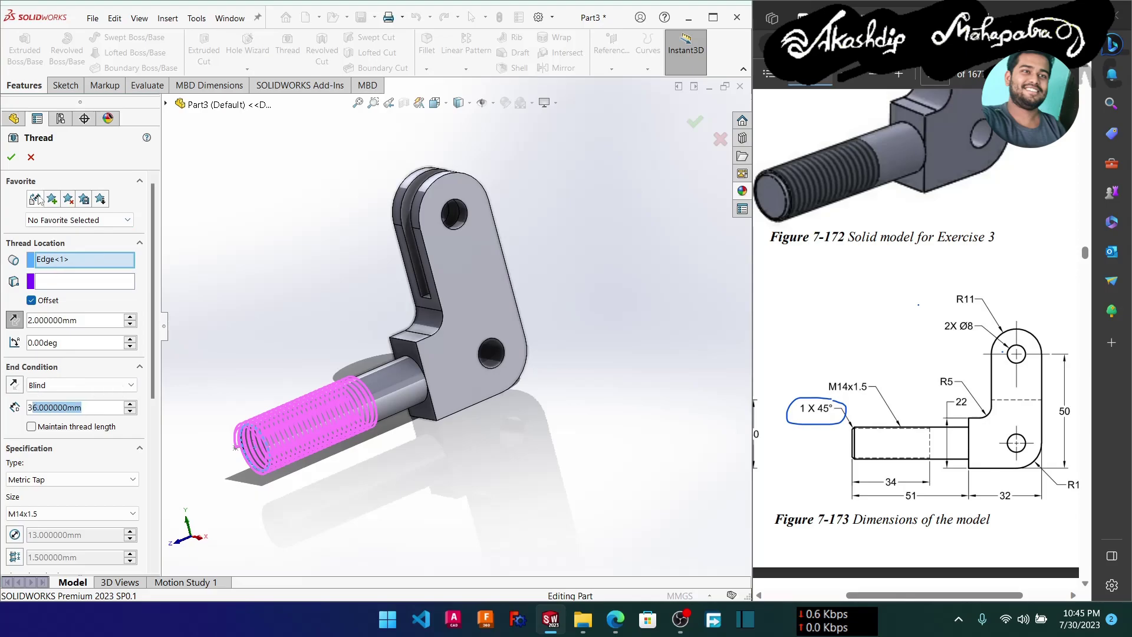
left_click(11, 157)
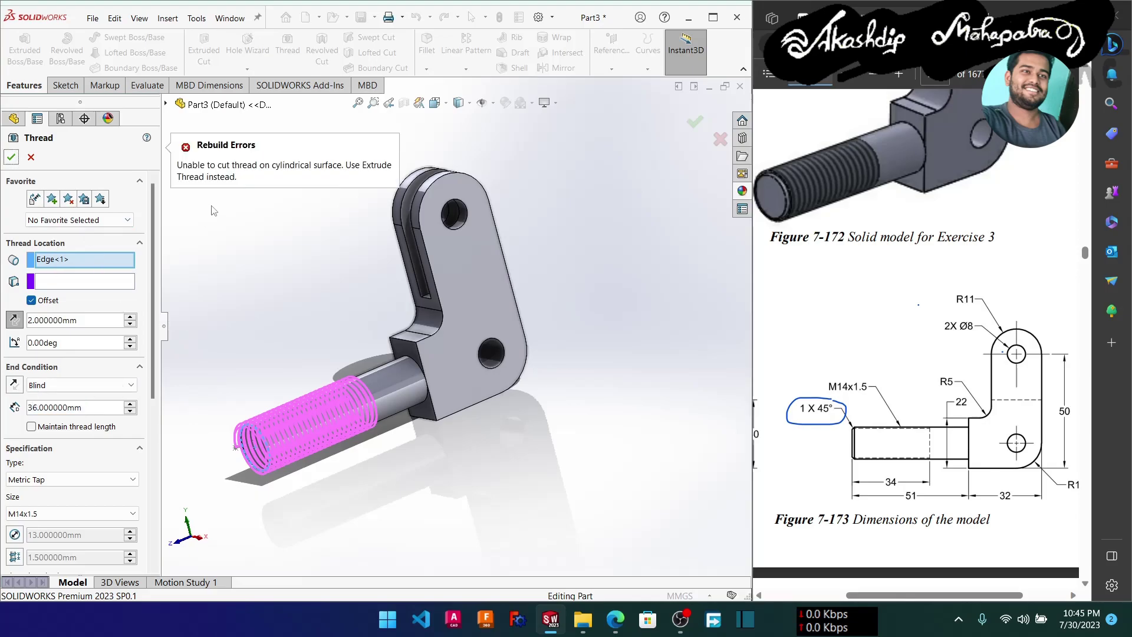
mouse_move(152, 390)
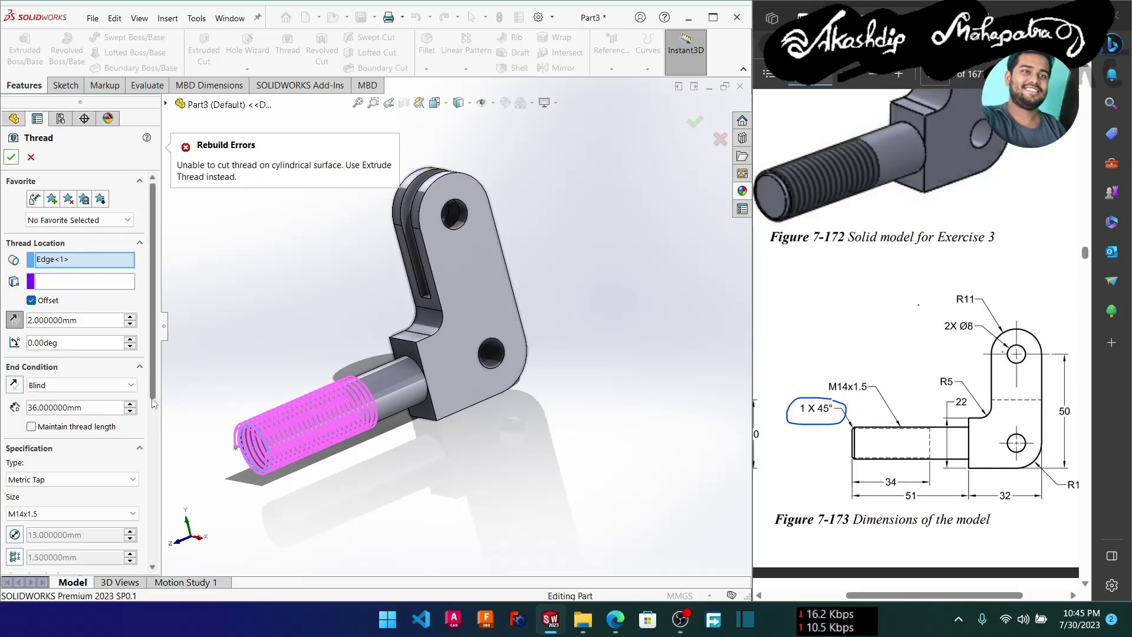
Retry the thread, briefly switching to Extrude thread before reverting to Cut thread.
left_click_drag(152, 402, 151, 469)
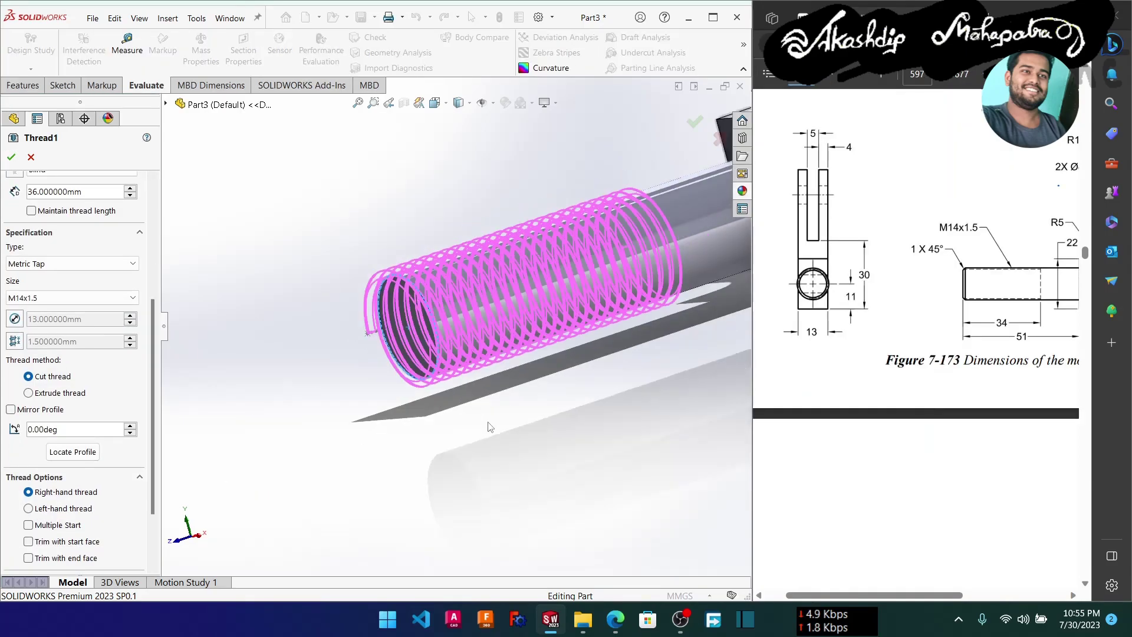
middle_click_drag(468, 406, 450, 353, "ctrl")
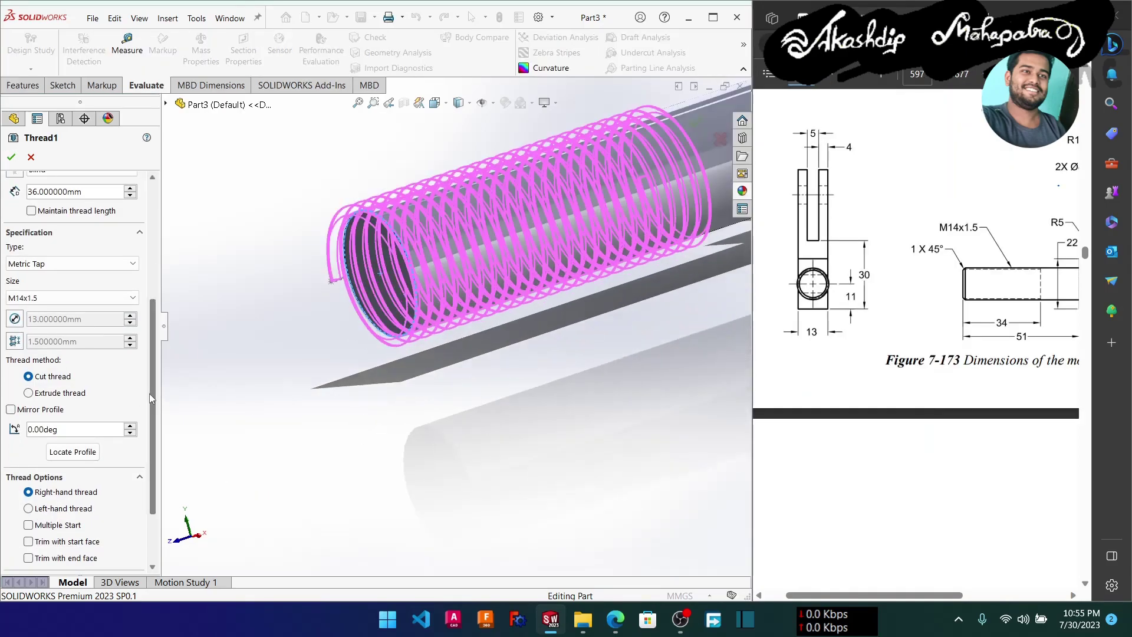
scroll(149, 394, "up", 1)
left_click(11, 157)
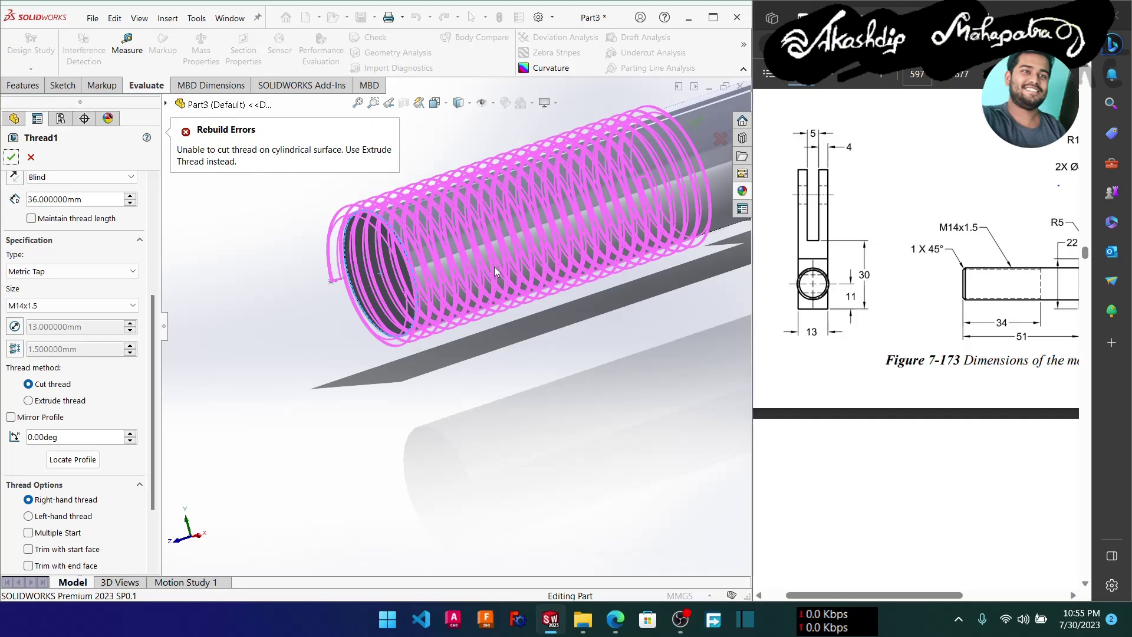
scroll(151, 379, "down", 2)
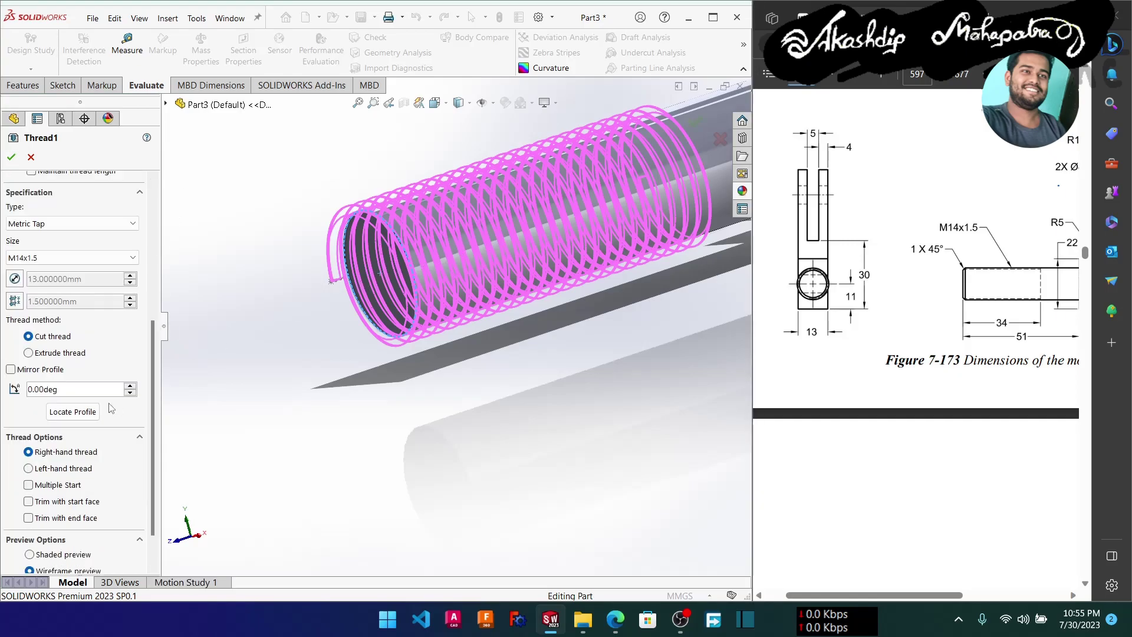
left_click(27, 353)
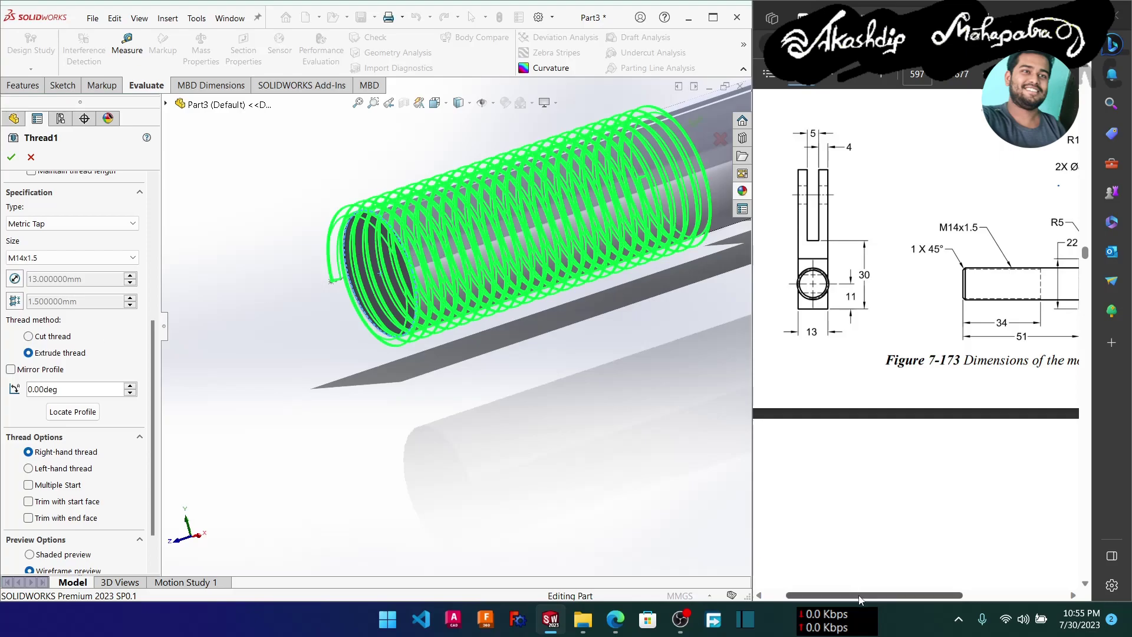
left_click_drag(872, 595, 912, 595)
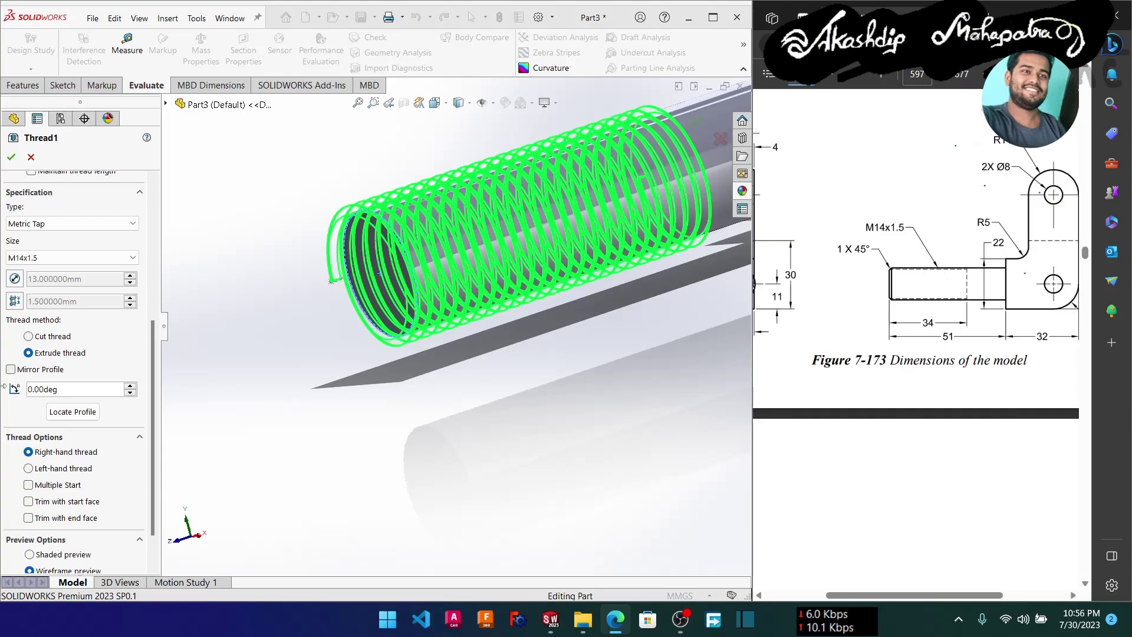
left_click(29, 336)
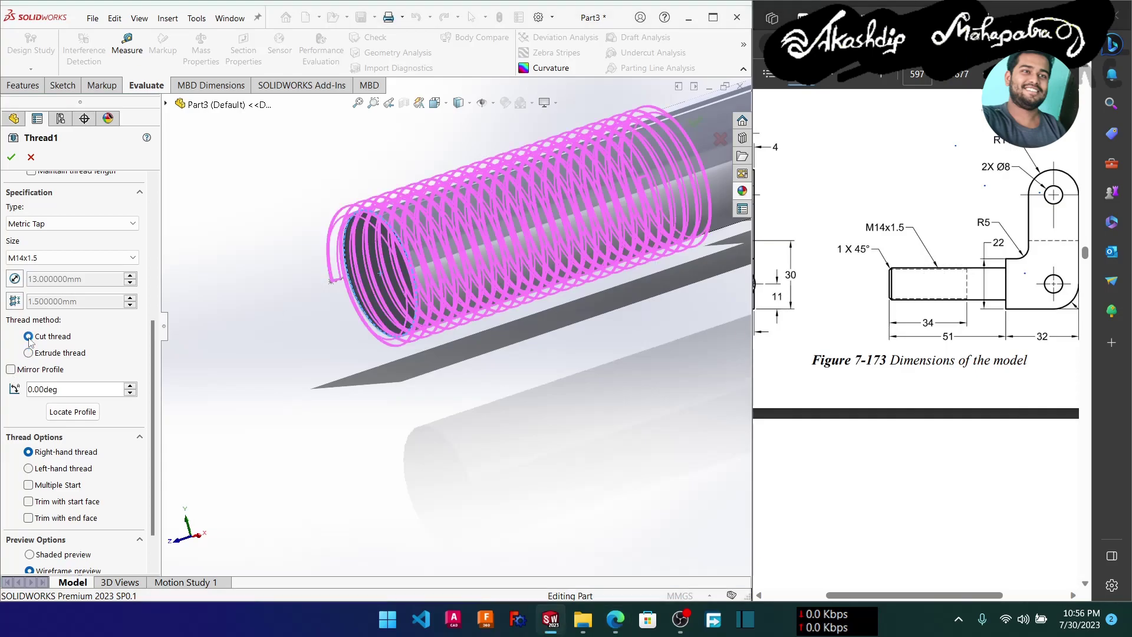
Enable Mirror Profile horizontally and review the Blind 36 mm depth and 2 mm offset.
left_click(10, 370)
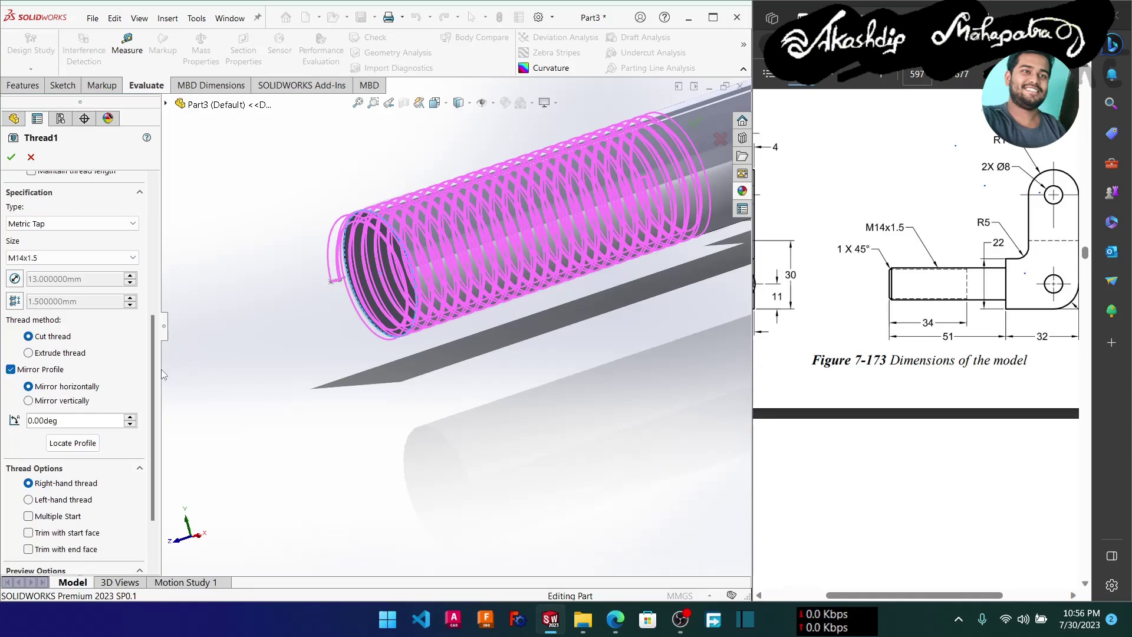
scroll(150, 317, "up", 2)
scroll(48, 273, "up", 2)
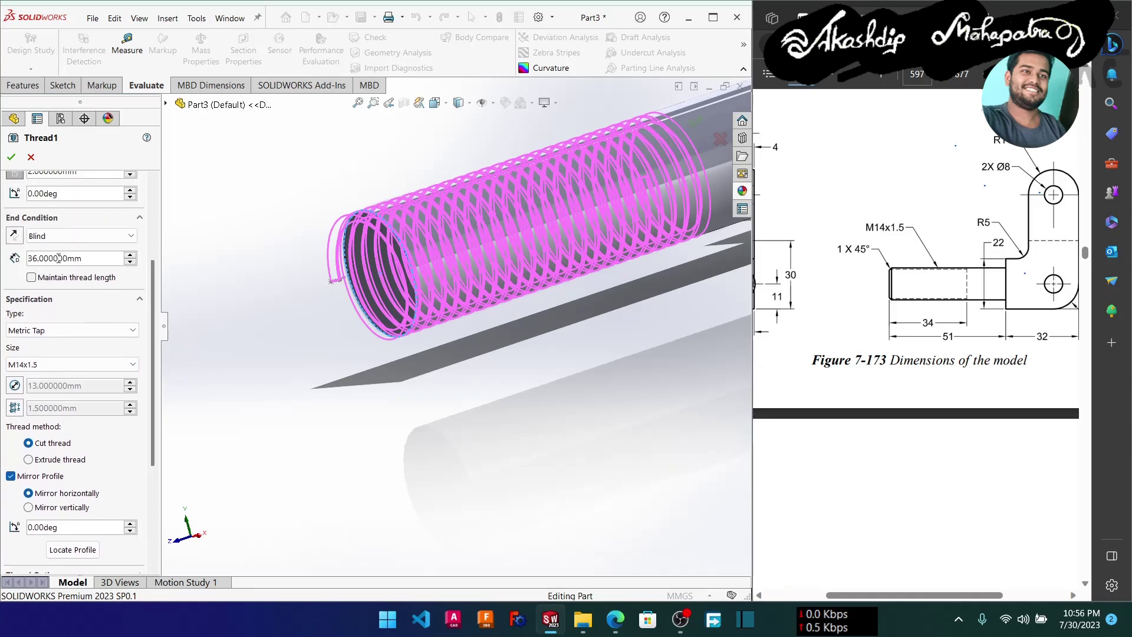
triple_click(79, 259)
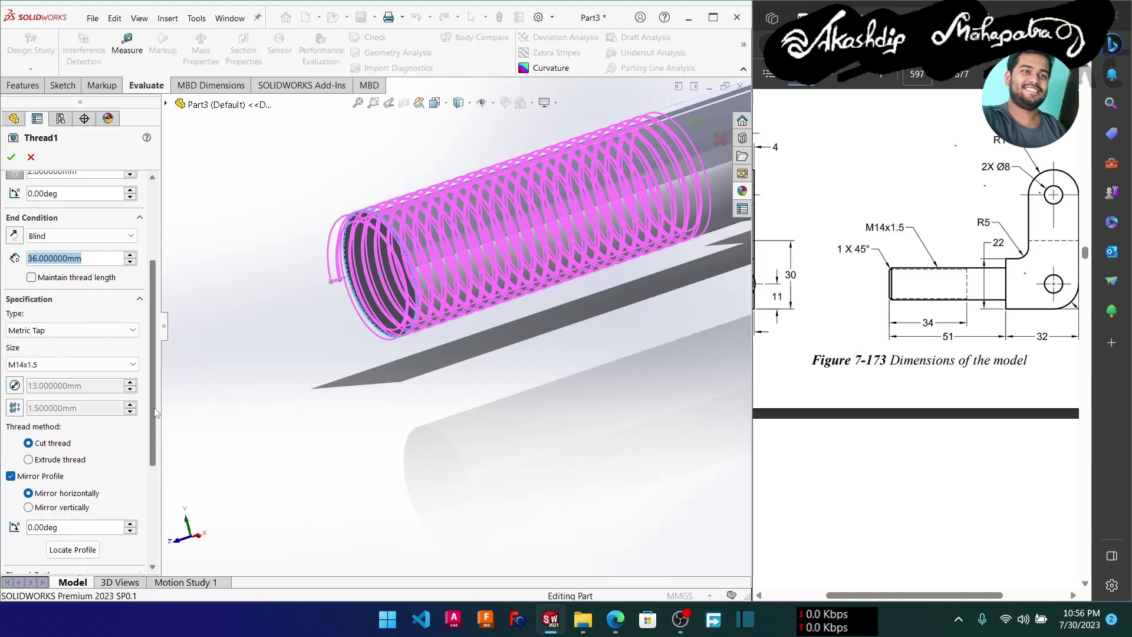
scroll(36, 354, "up", 2)
scroll(33, 353, "up", 2)
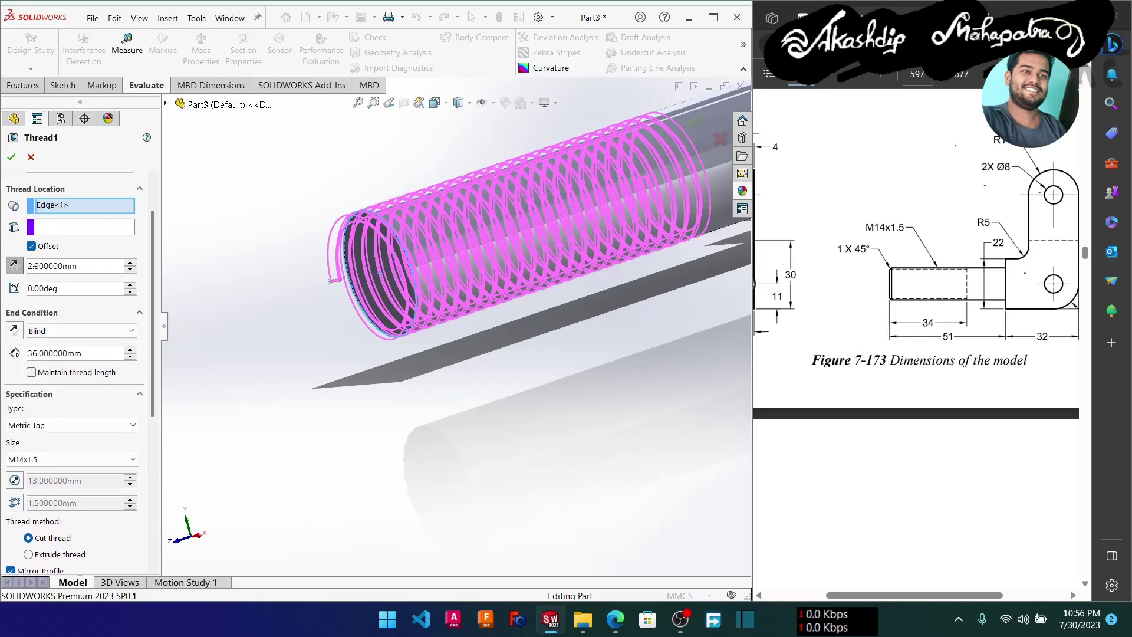
left_click_drag(86, 265, 25, 266)
Create Thread1, then start a new sketch on the threaded shaft's end face.
left_click(10, 157)
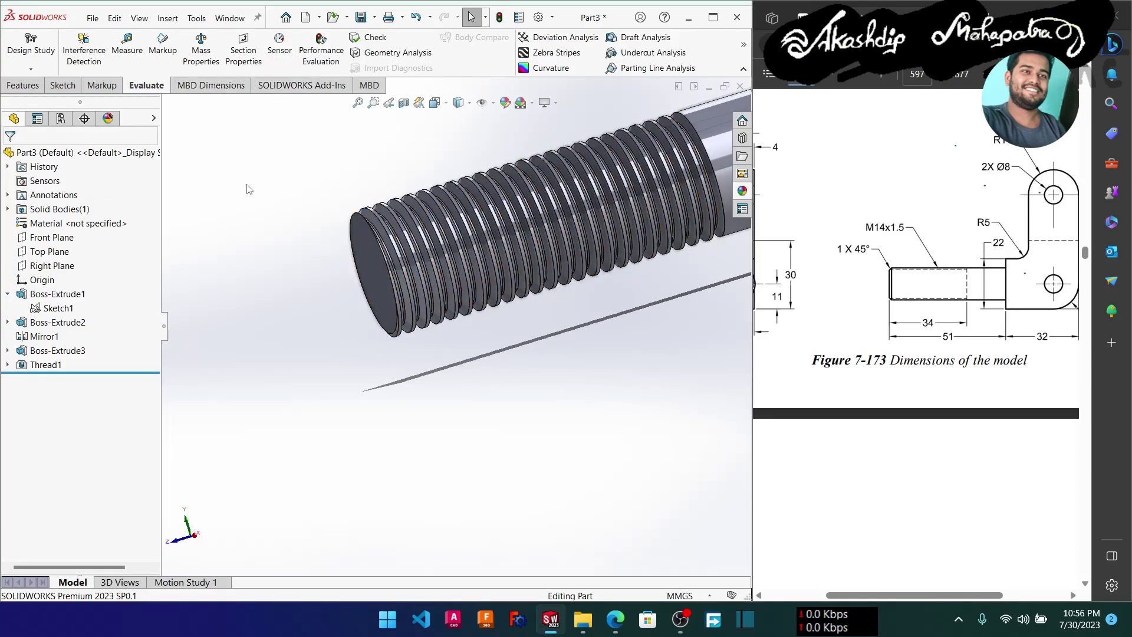
left_click(371, 284)
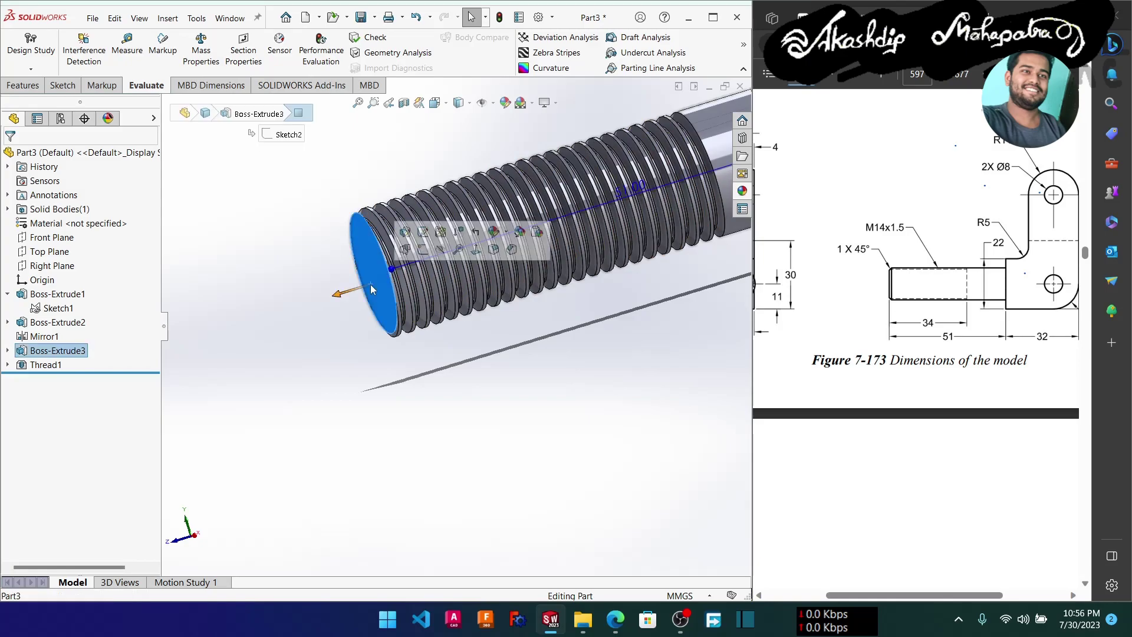
left_click(426, 252)
Sketch a 13 mm diameter circle on the shaft end face, viewed normal to it.
mouse_move(337, 334)
right_mouse_down()
mouse_move(412, 341)
mouse_move(525, 465)
right_mouse_up()
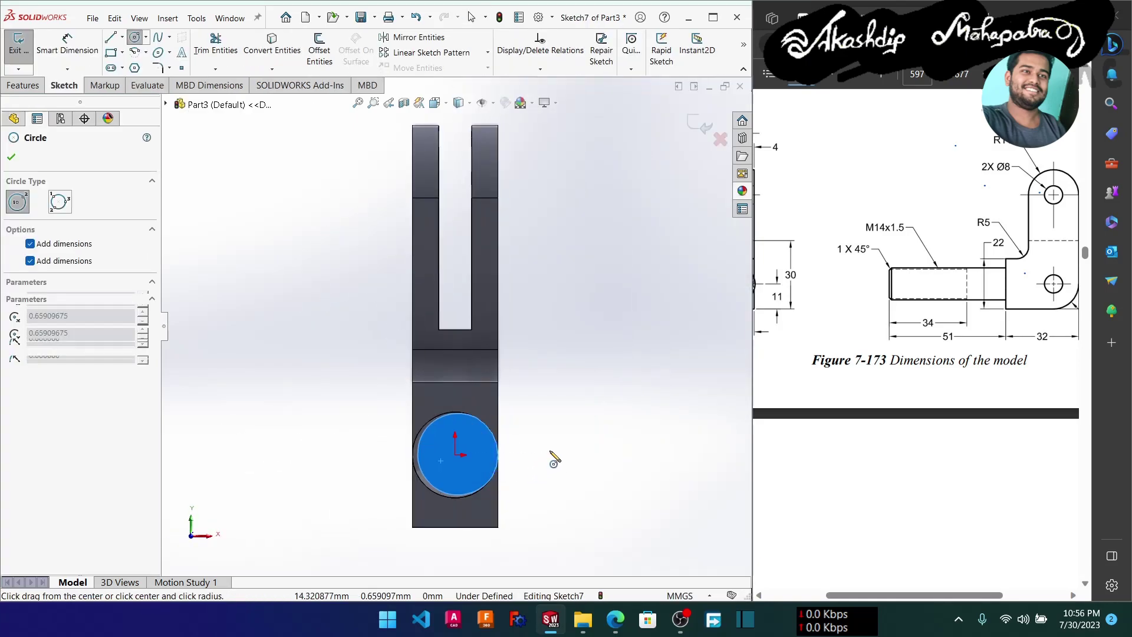
left_click(550, 450)
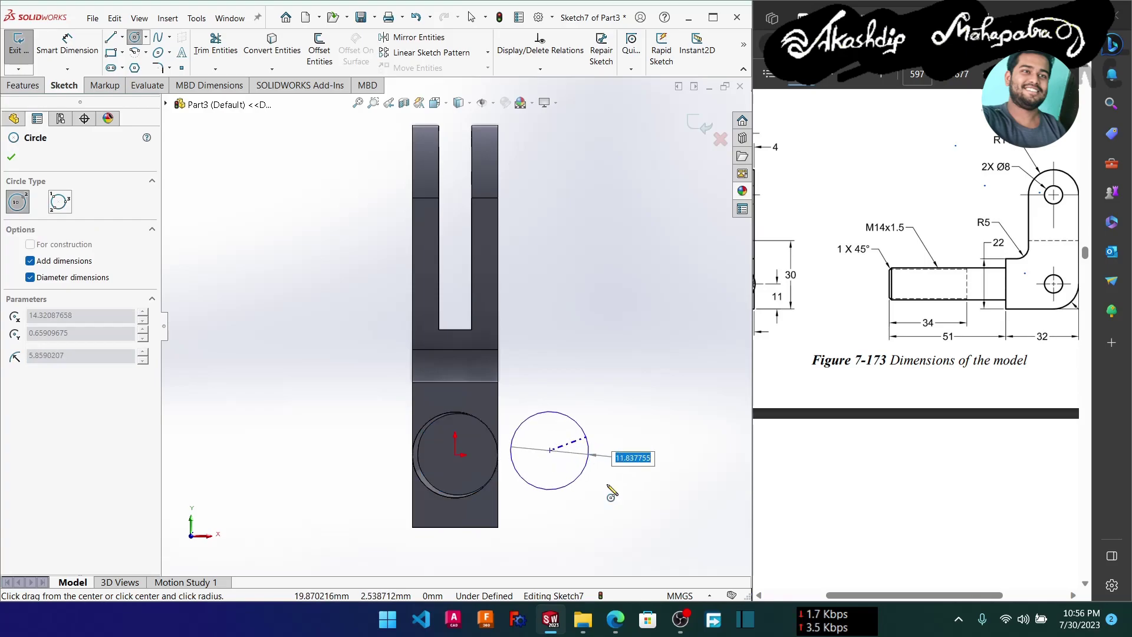
left_click_drag(850, 595, 831, 597)
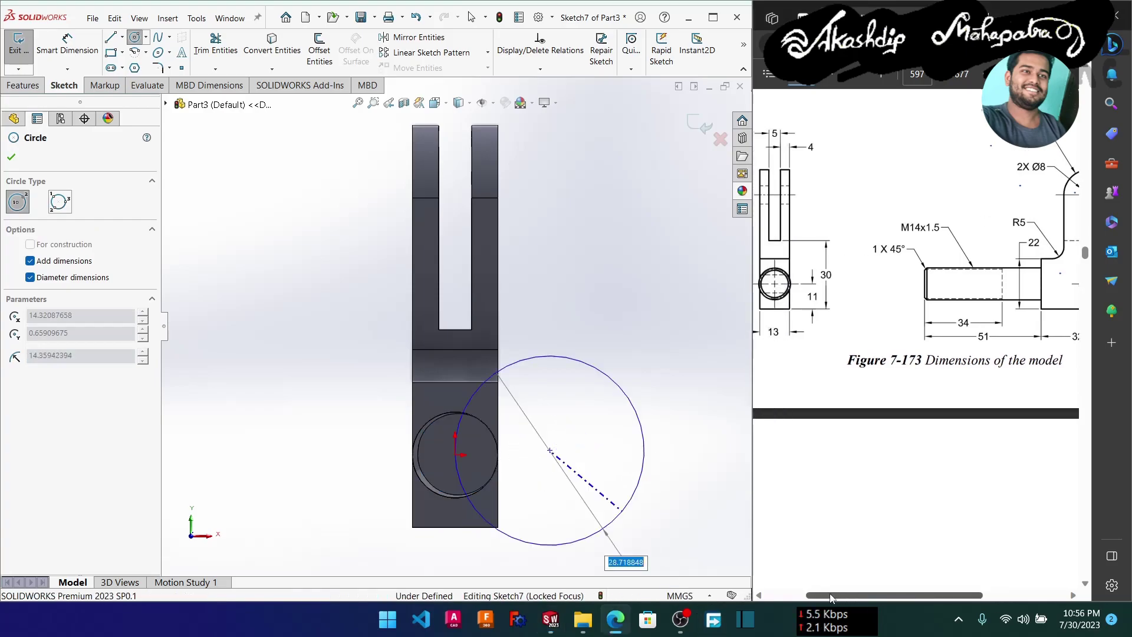
left_click(101, 494)
type("13")
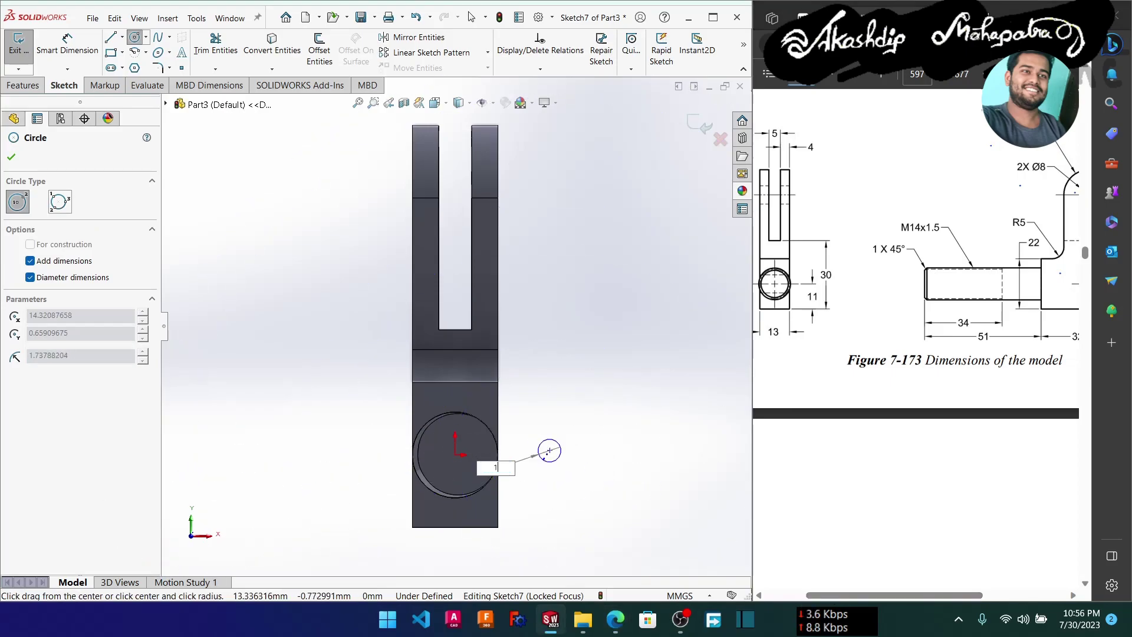
key("Return")
key("Escape")
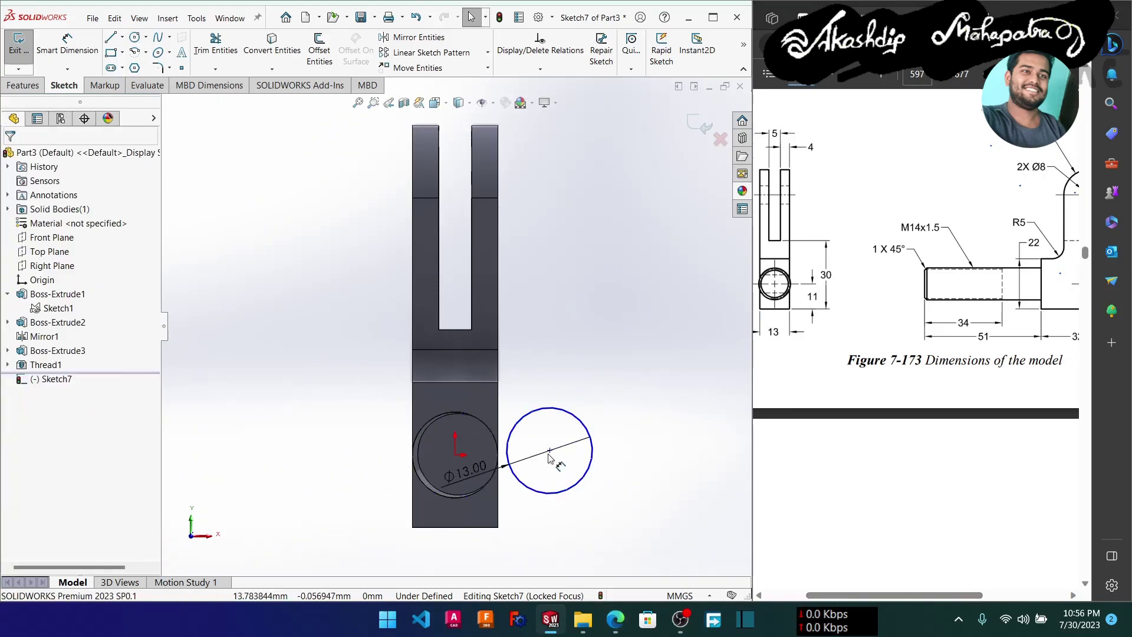
Make the circle's centre coincident with the origin and exit the sketch.
left_click(550, 450)
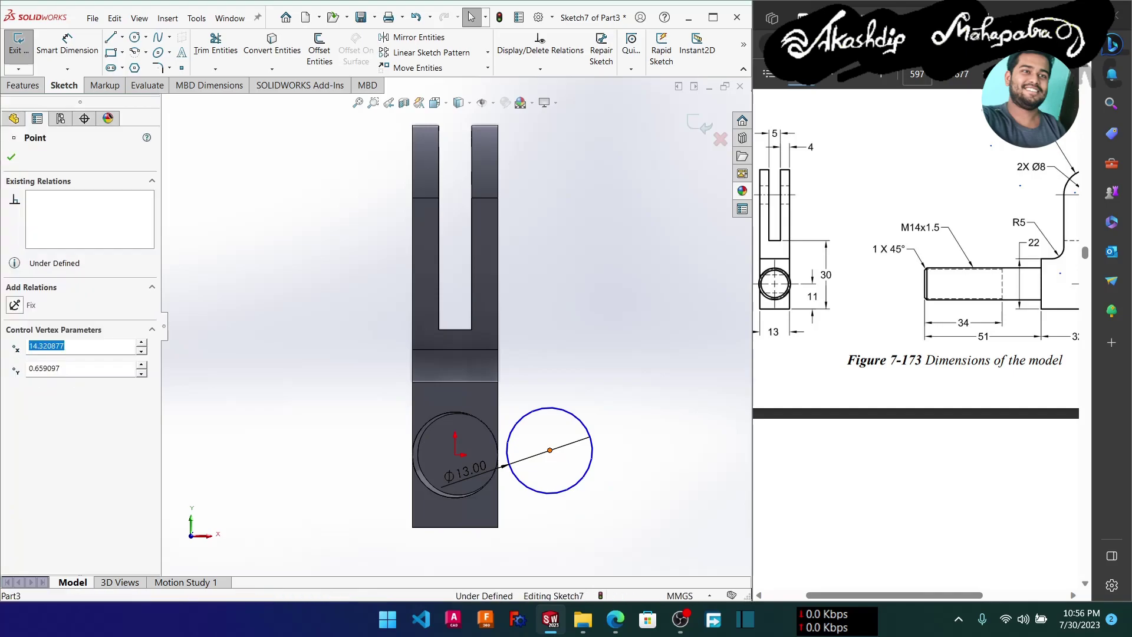
left_click(458, 454, "ctrl")
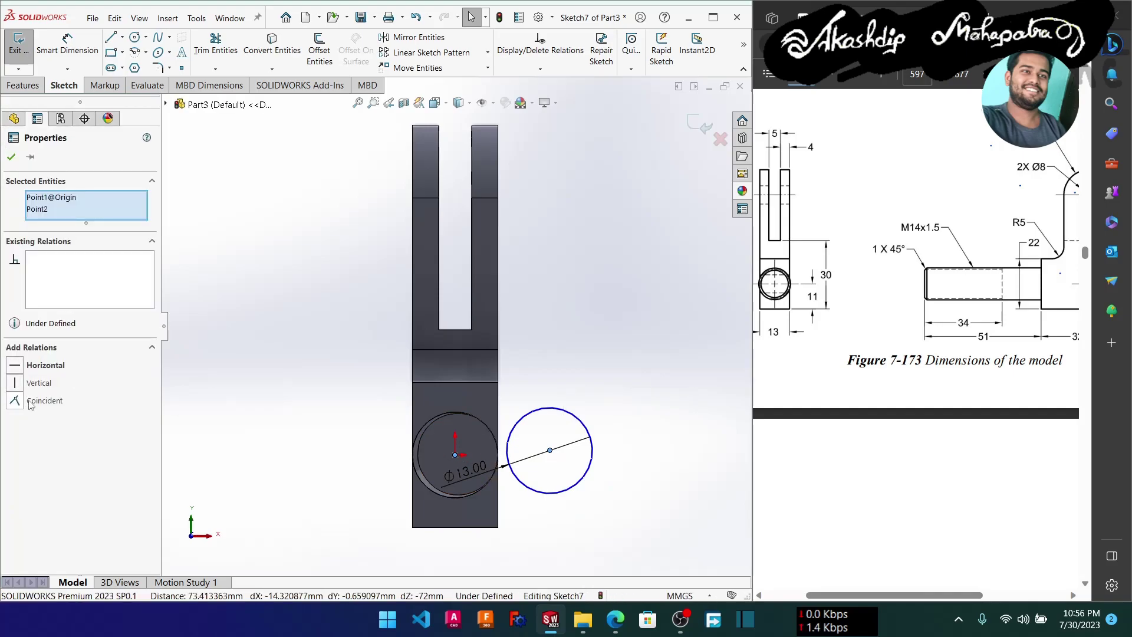
left_click(31, 403)
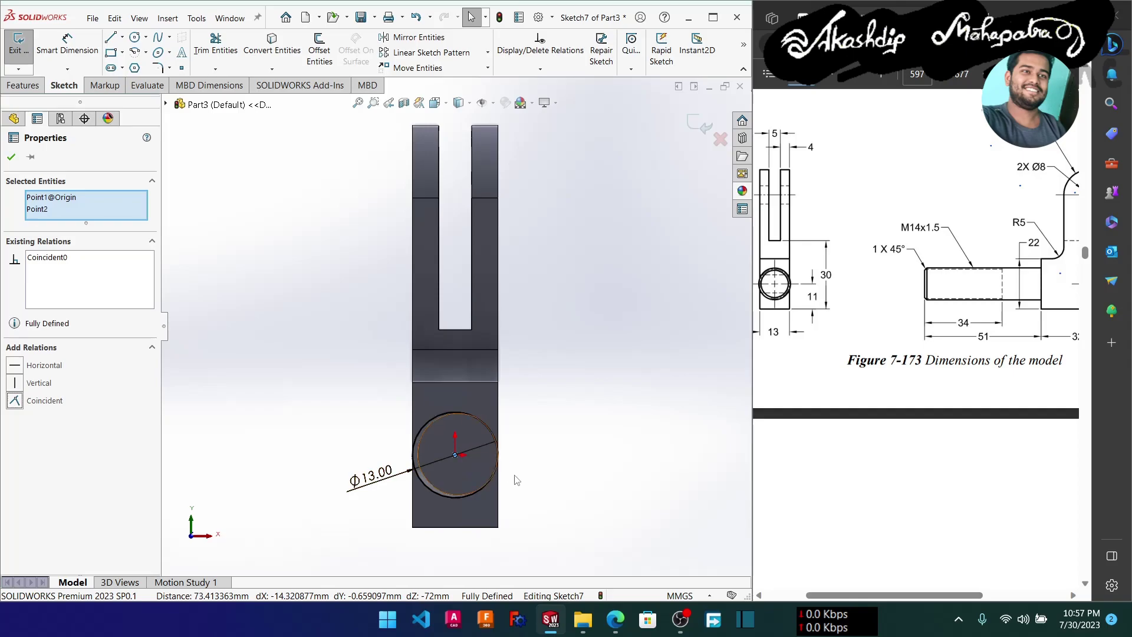
key("ctrl+7")
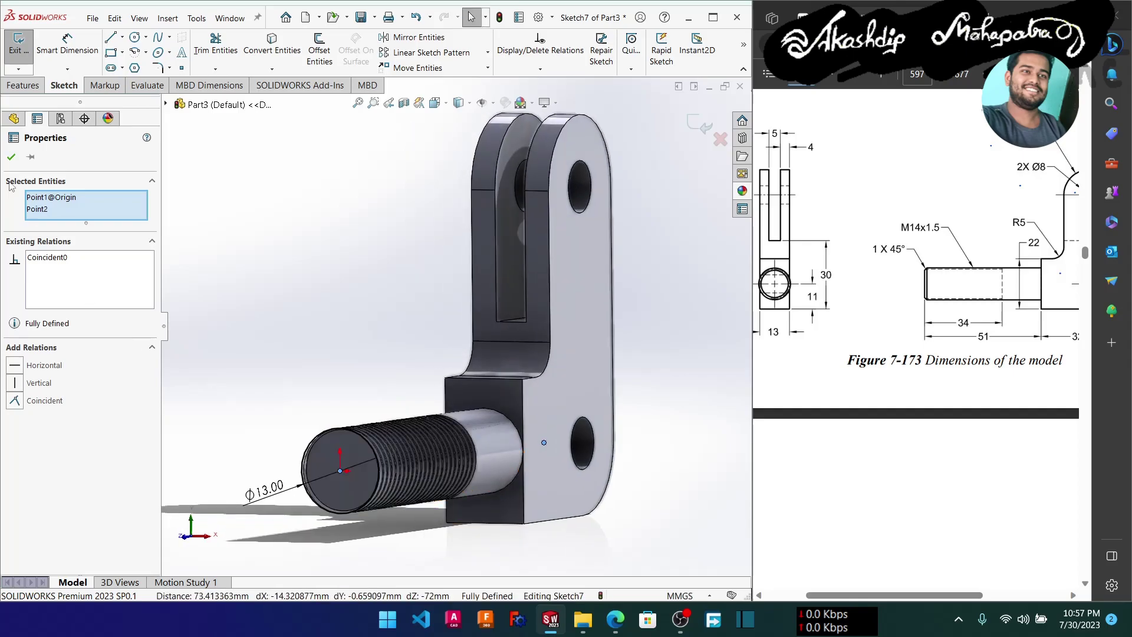
left_click(12, 157)
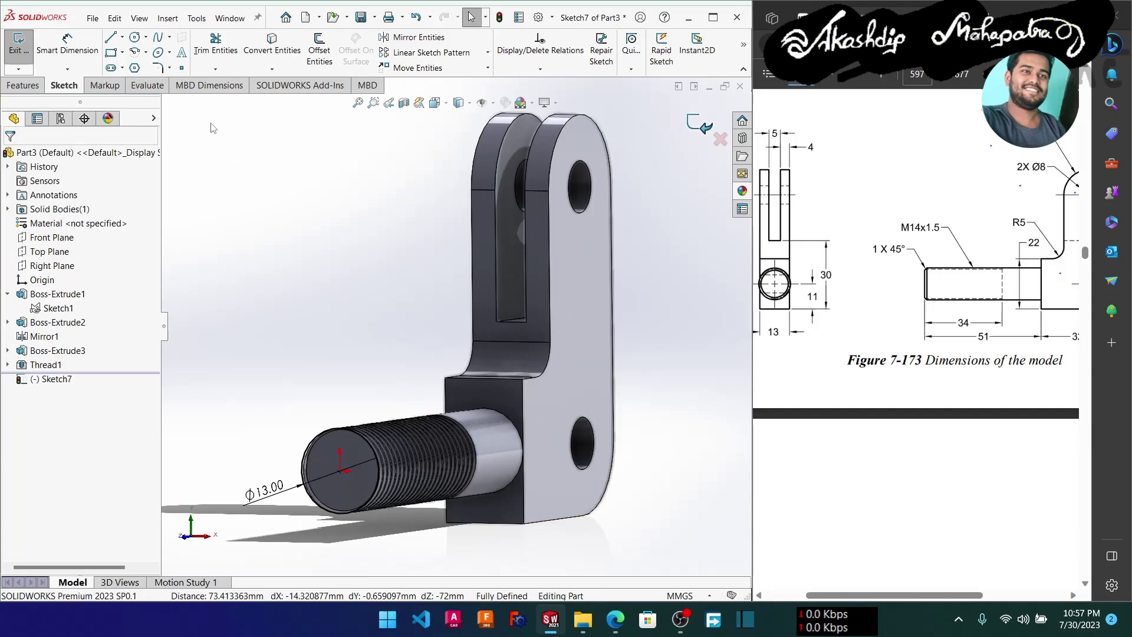
left_click(18, 50)
Extrude the Ø13 circle 1 mm blind off the shaft end as Boss-Extrude5.
left_click(24, 84)
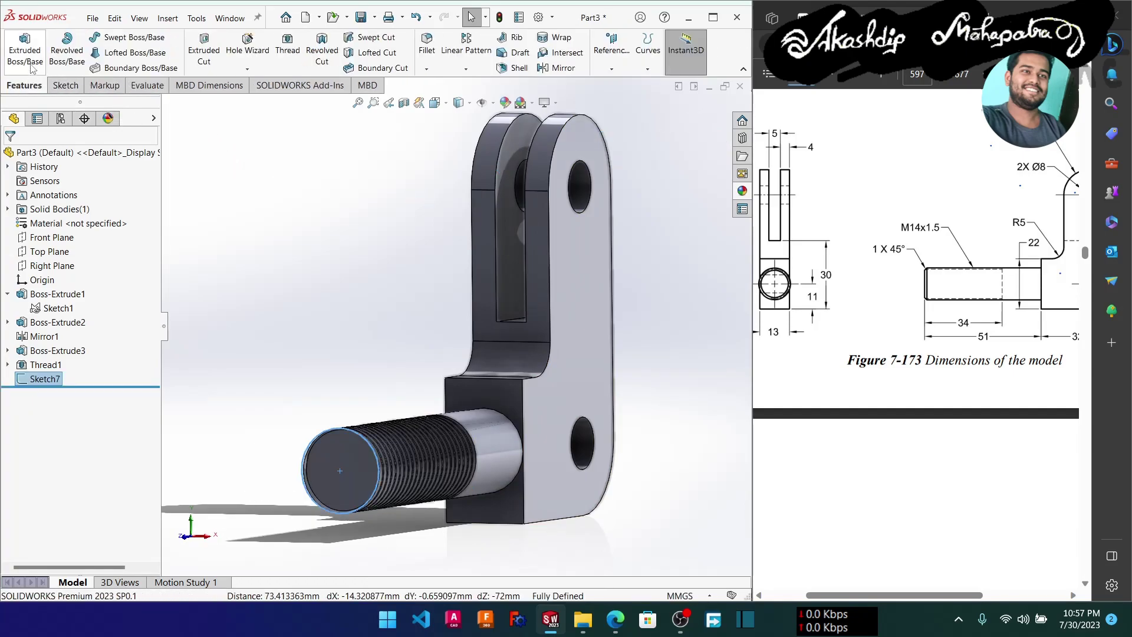
left_click(28, 56)
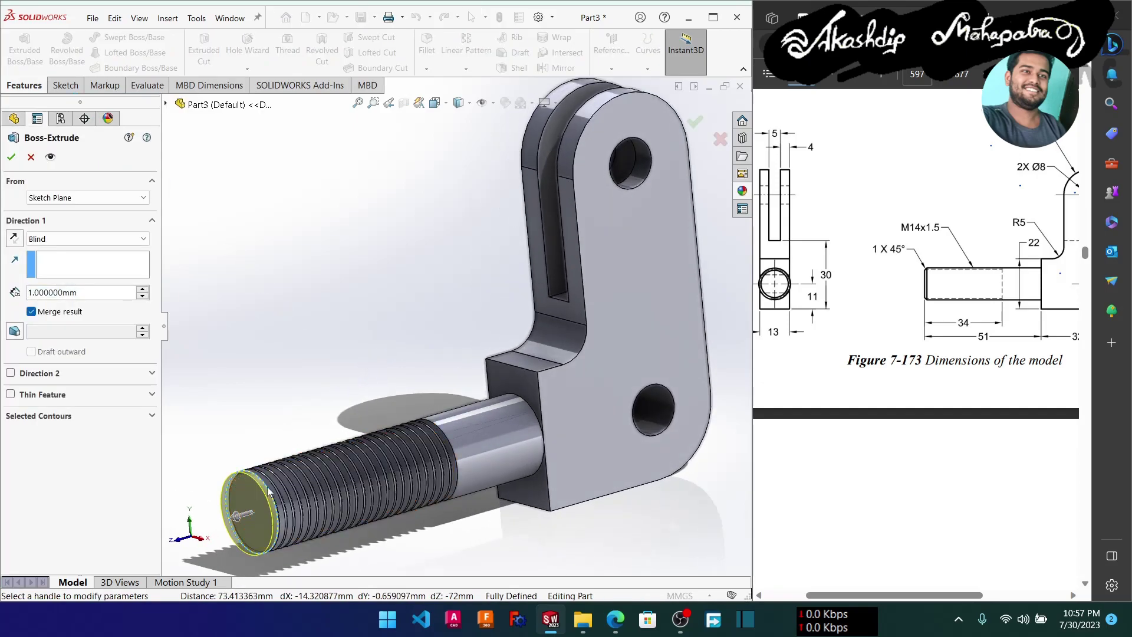
left_click_drag(85, 292, 28, 293)
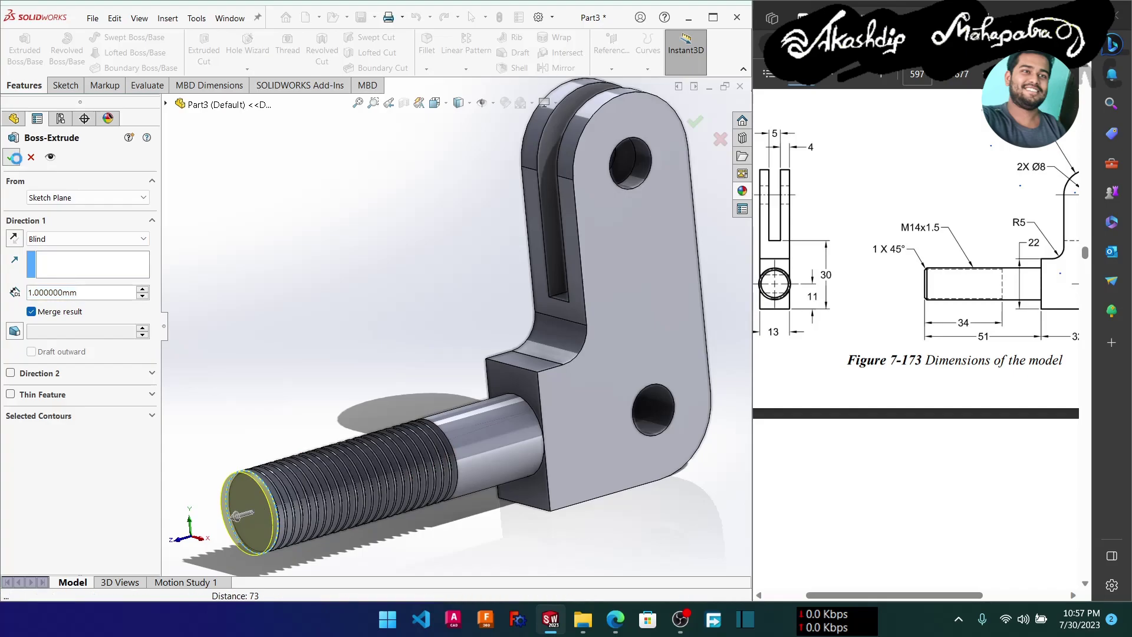
key("Return")
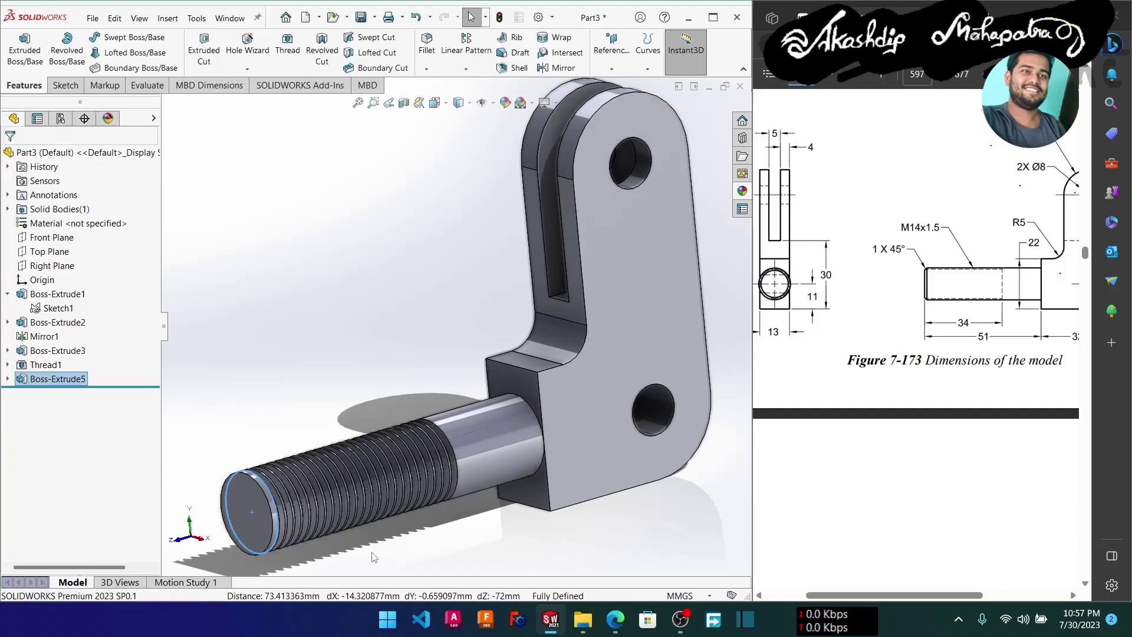
scroll(255, 529, "down", 3)
scroll(296, 480, "down", 2)
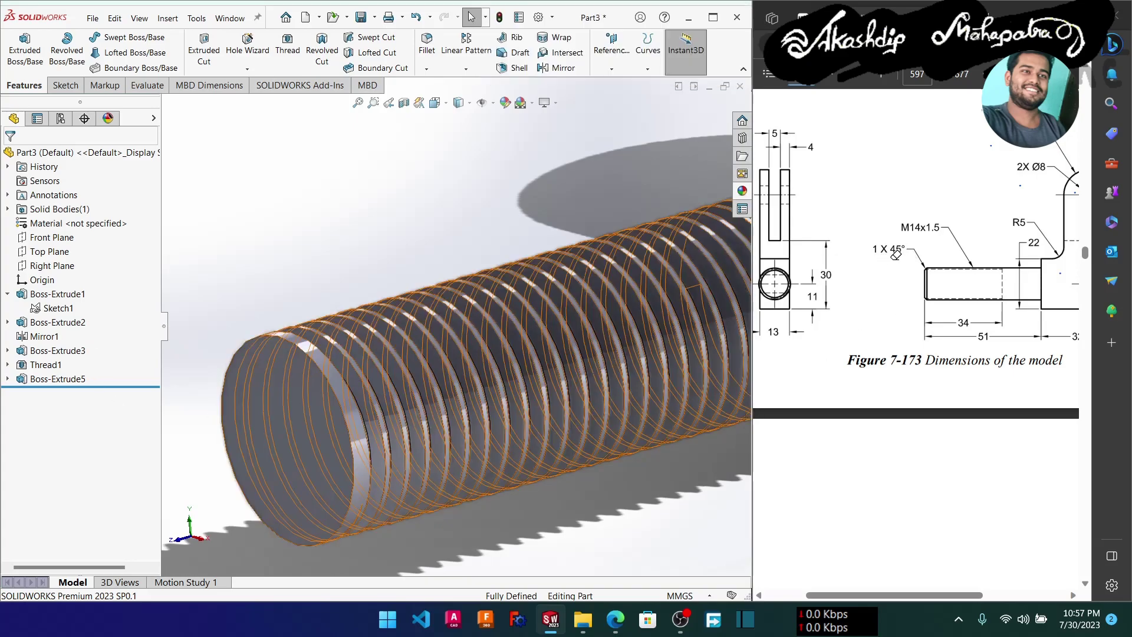
Chamfer the threaded shaft's end edge 1 mm × 45° and orbit to inspect it.
left_click(427, 69)
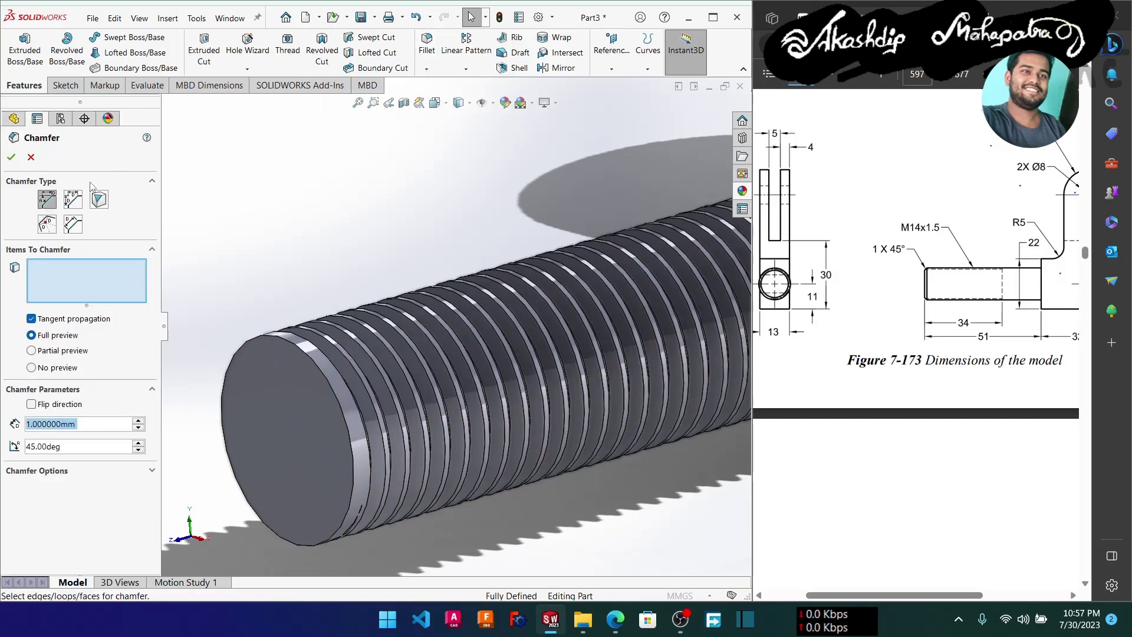
left_click_drag(76, 423, 23, 423)
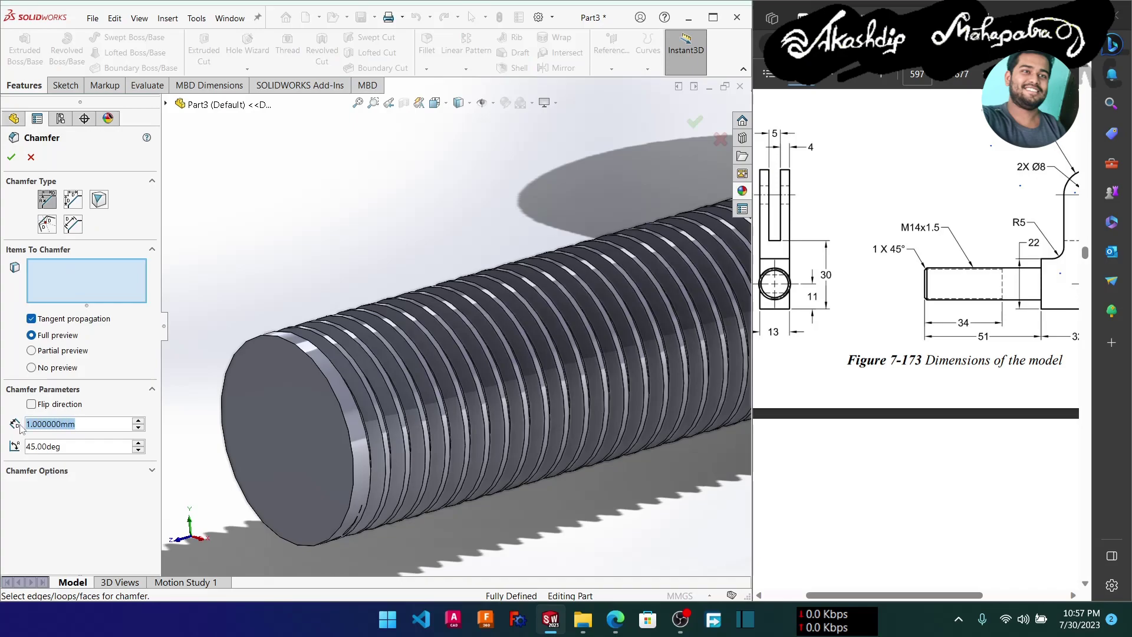
left_click(62, 286)
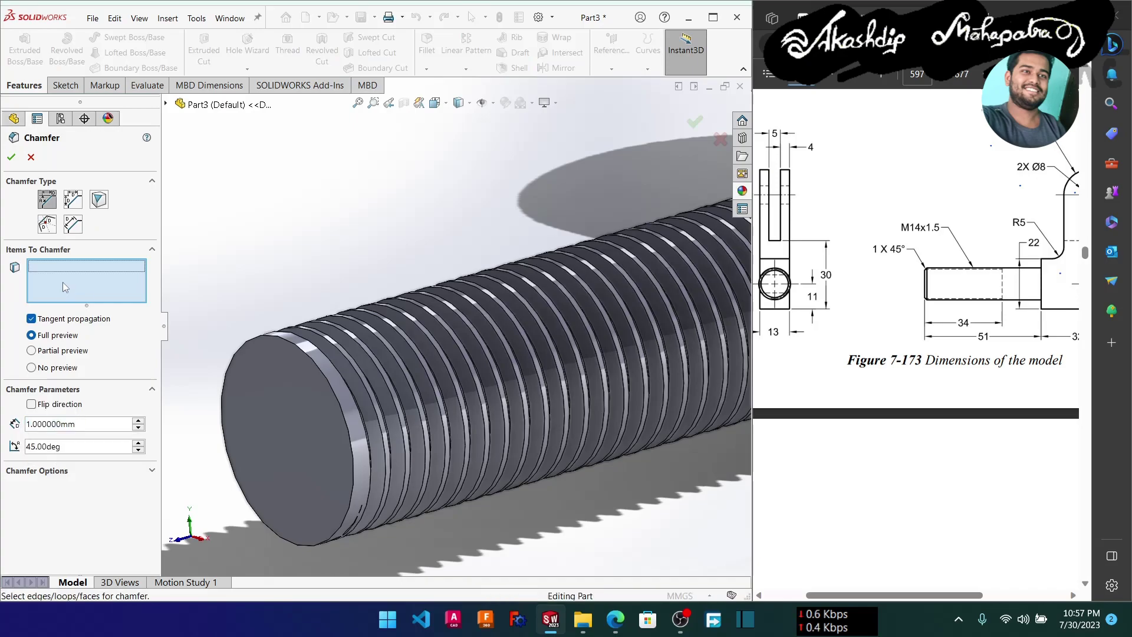
left_click(345, 420)
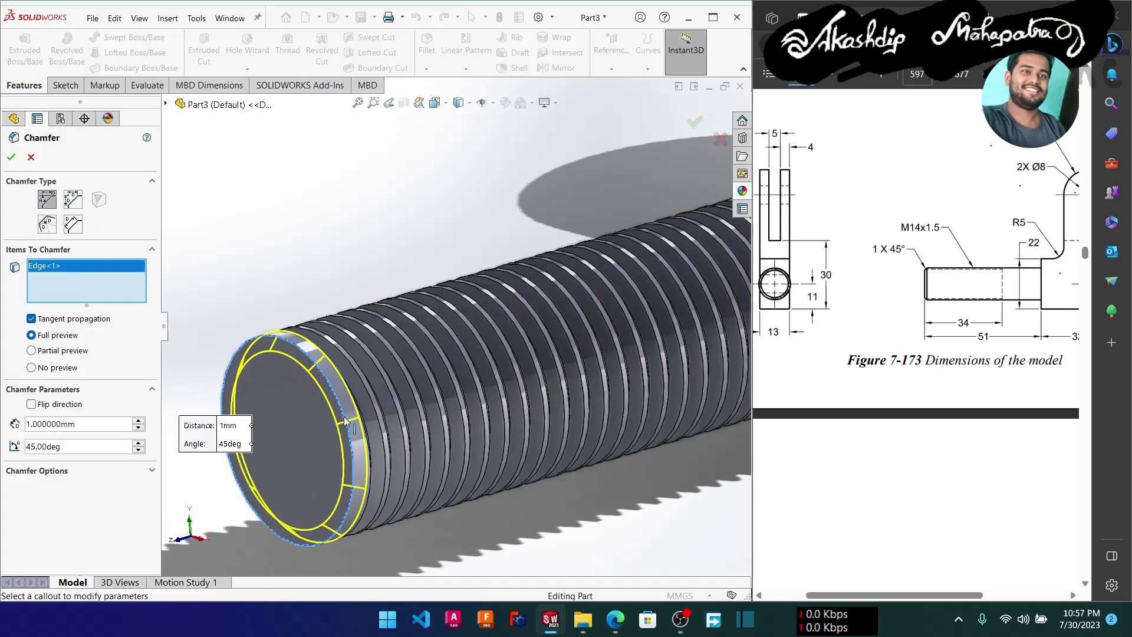
left_click(12, 158)
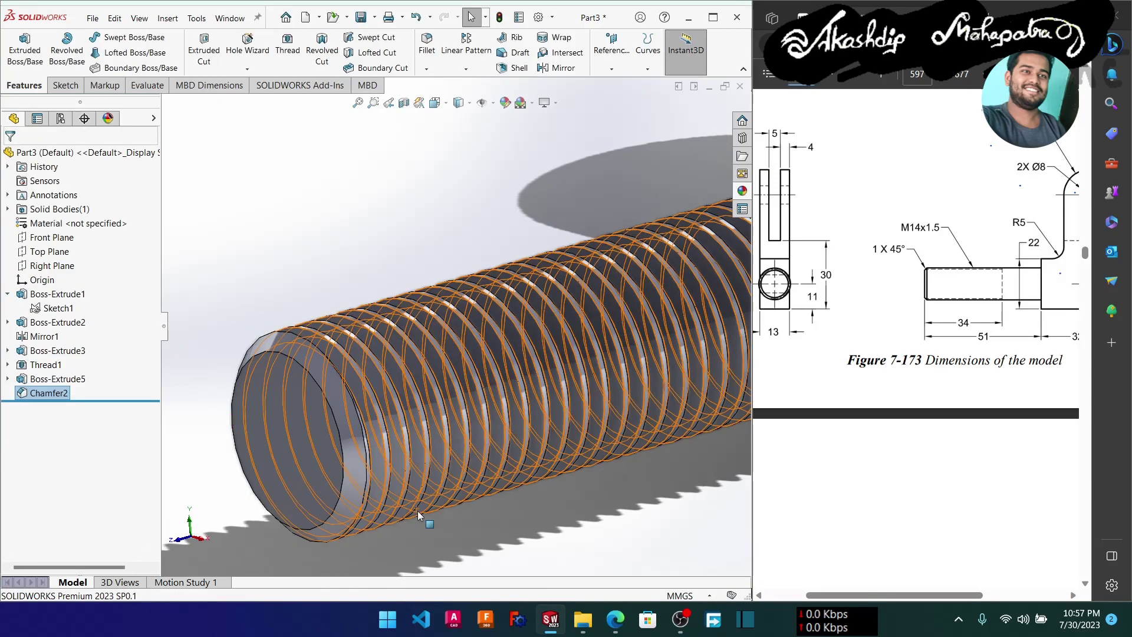
middle_click_drag(417, 511, 461, 535)
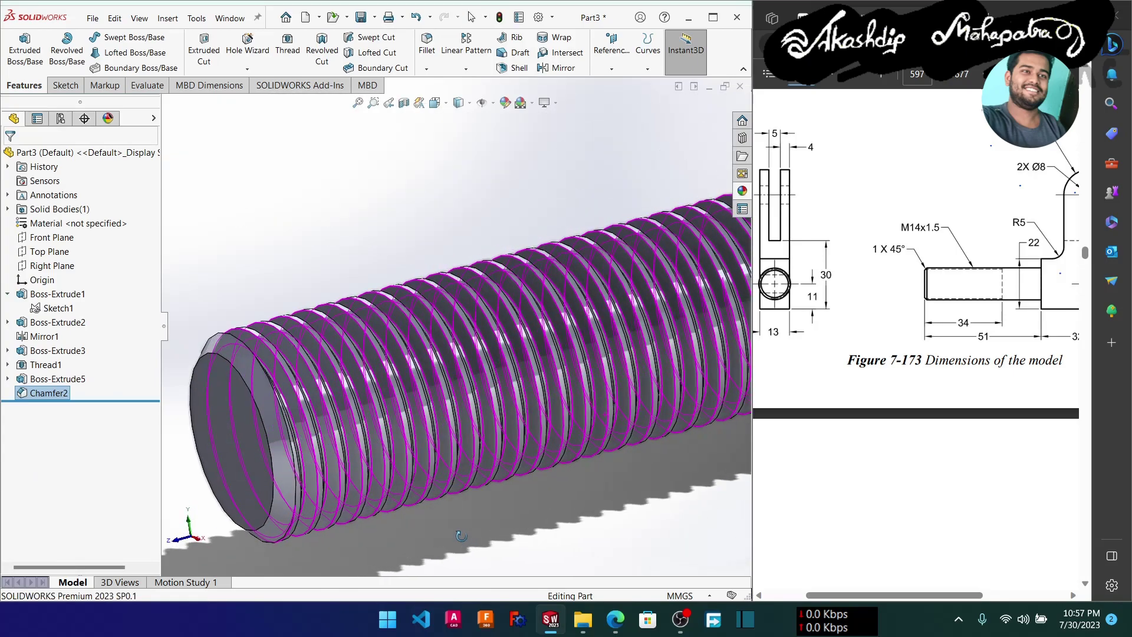
middle_click_drag(461, 536, 591, 517)
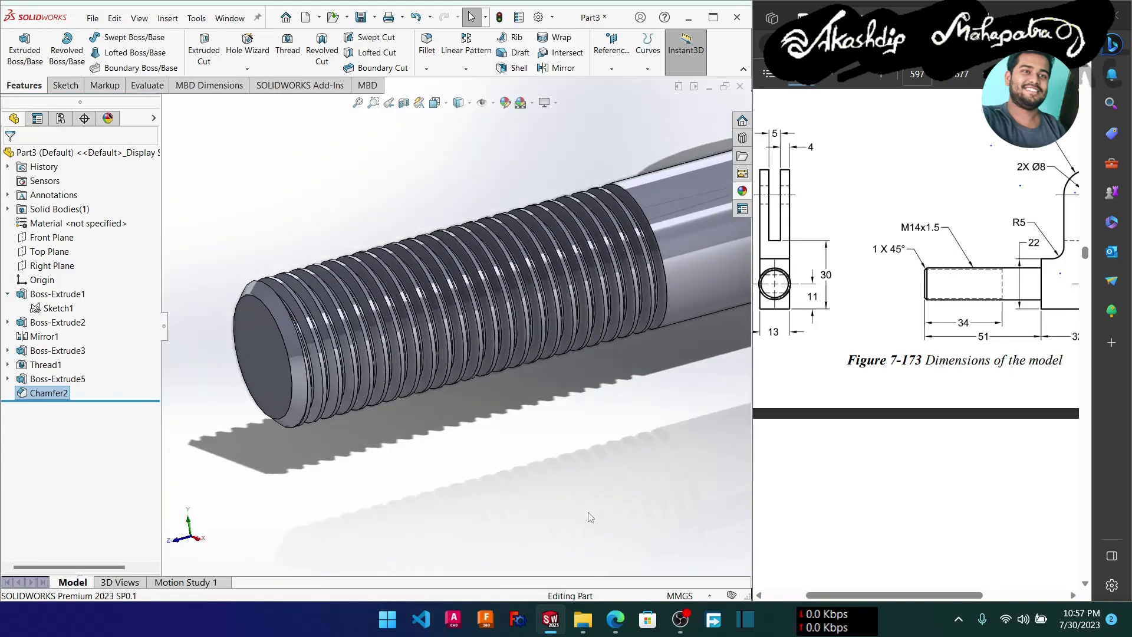
scroll(591, 517, "up", 1)
scroll(594, 482, "up", 2)
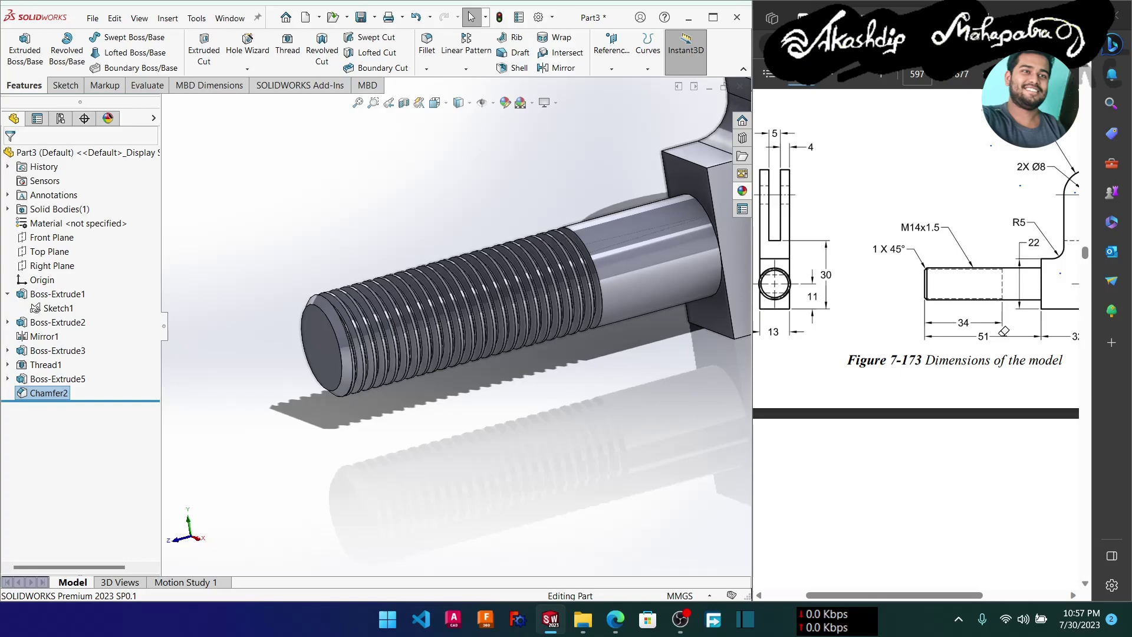
Underline the 51 dimension and flag the chamfered end on the reference drawing, then select Thread1.
left_click(823, 74)
left_click(861, 127)
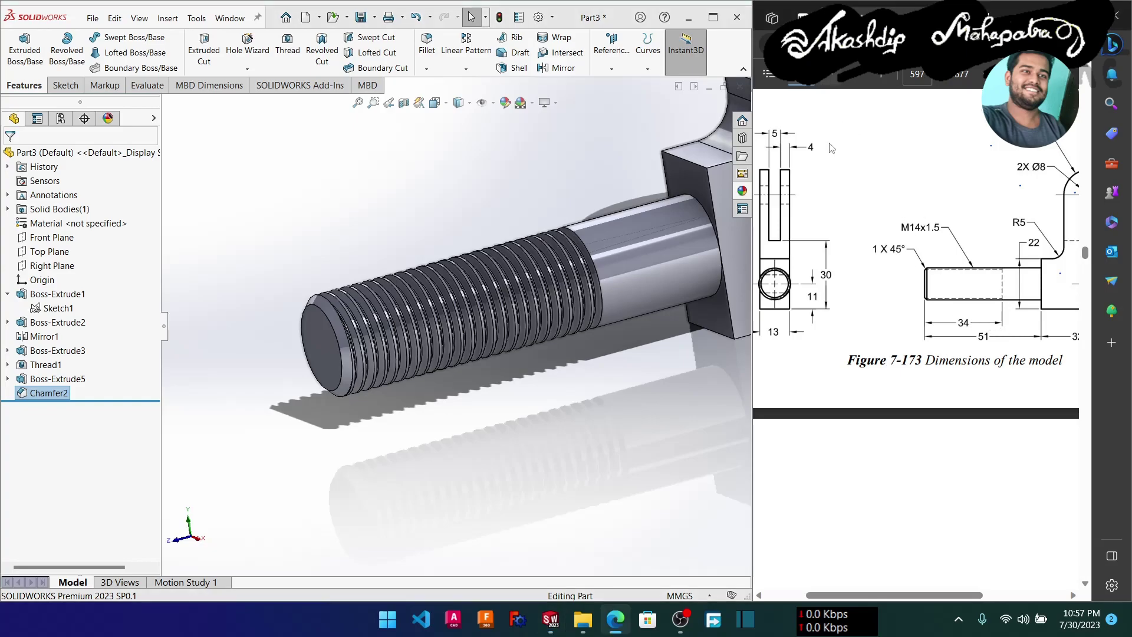
left_click_drag(983, 344, 996, 343)
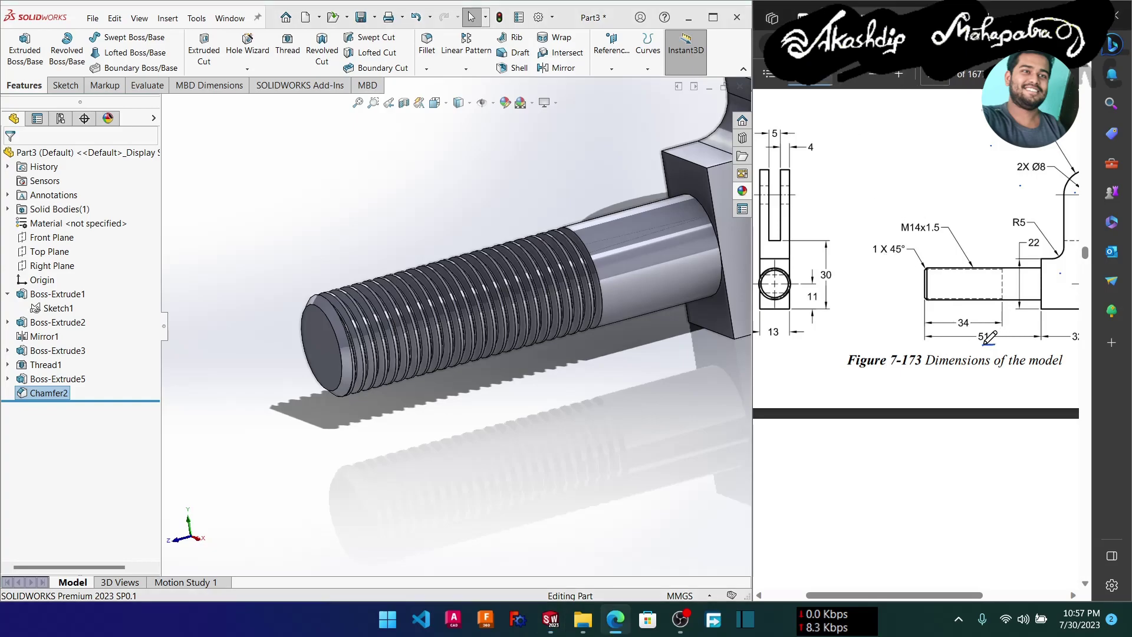
mouse_move(929, 263)
left_mouse_down()
mouse_move(926, 298)
mouse_move(929, 261)
left_mouse_up()
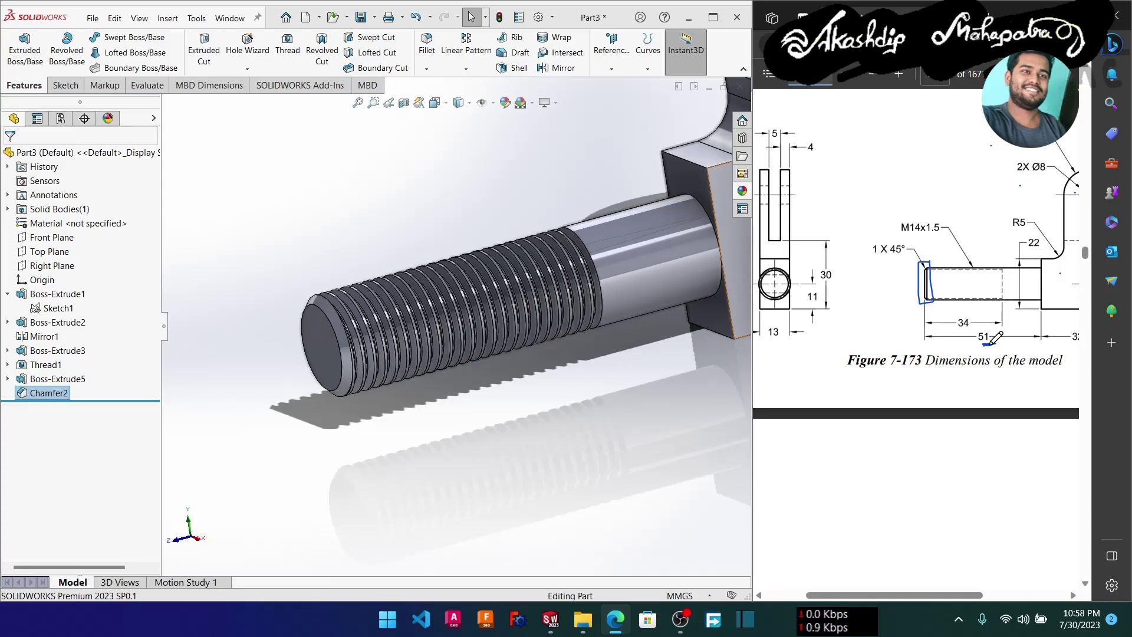
left_click_drag(987, 343, 995, 343)
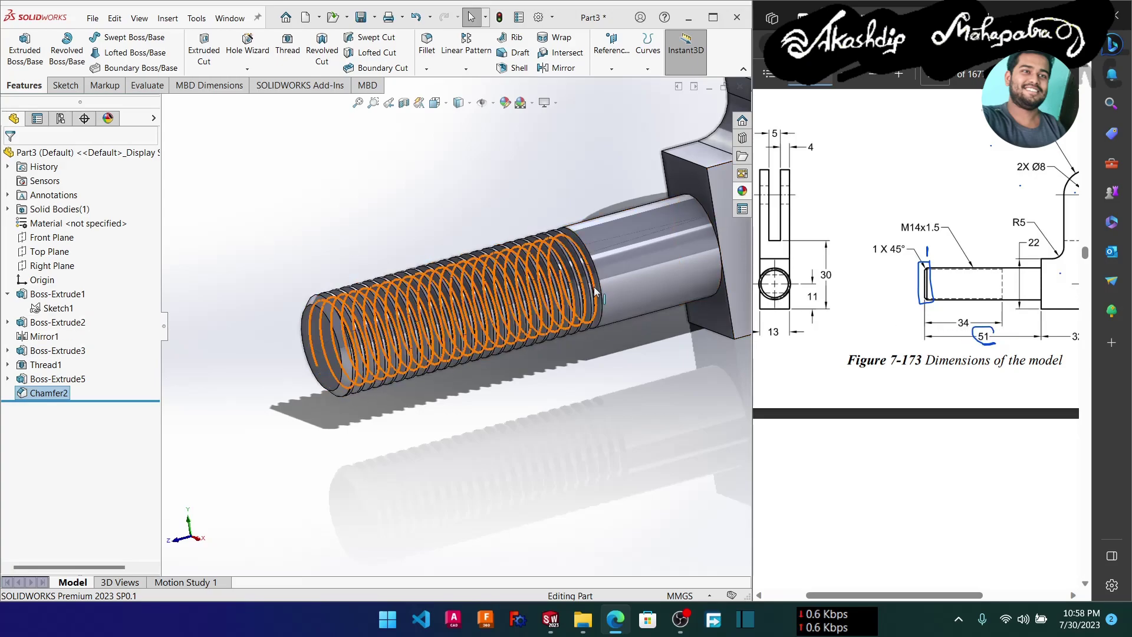
left_click(47, 365)
Edit Boss-Extrude3 to change the shaft depth from 51 mm to 50 mm.
left_click(33, 350)
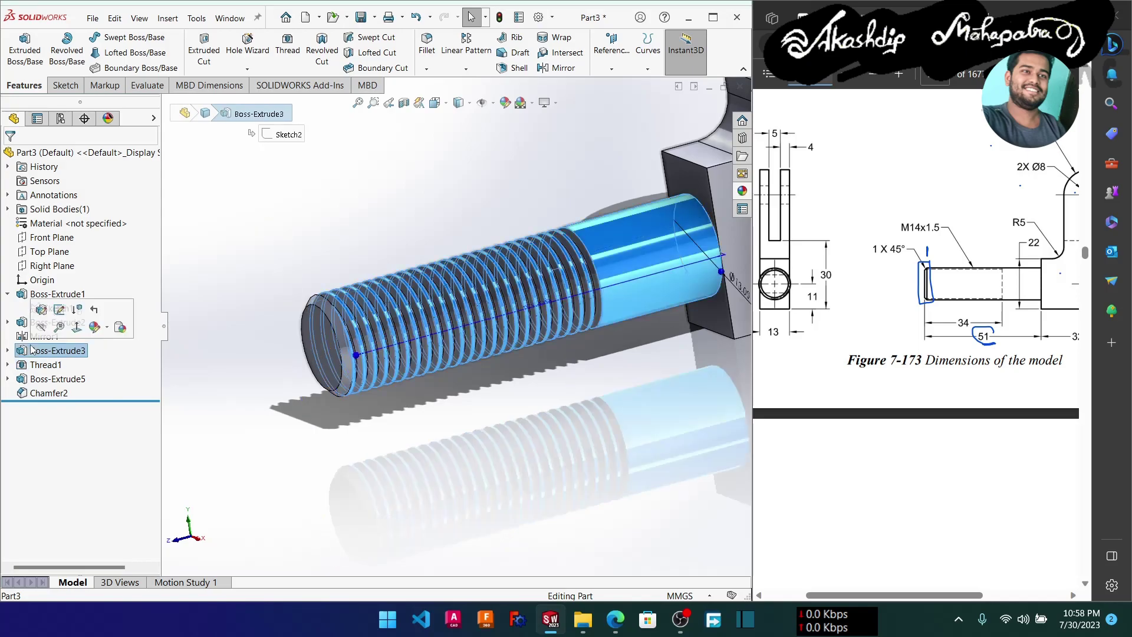
right_click(30, 350)
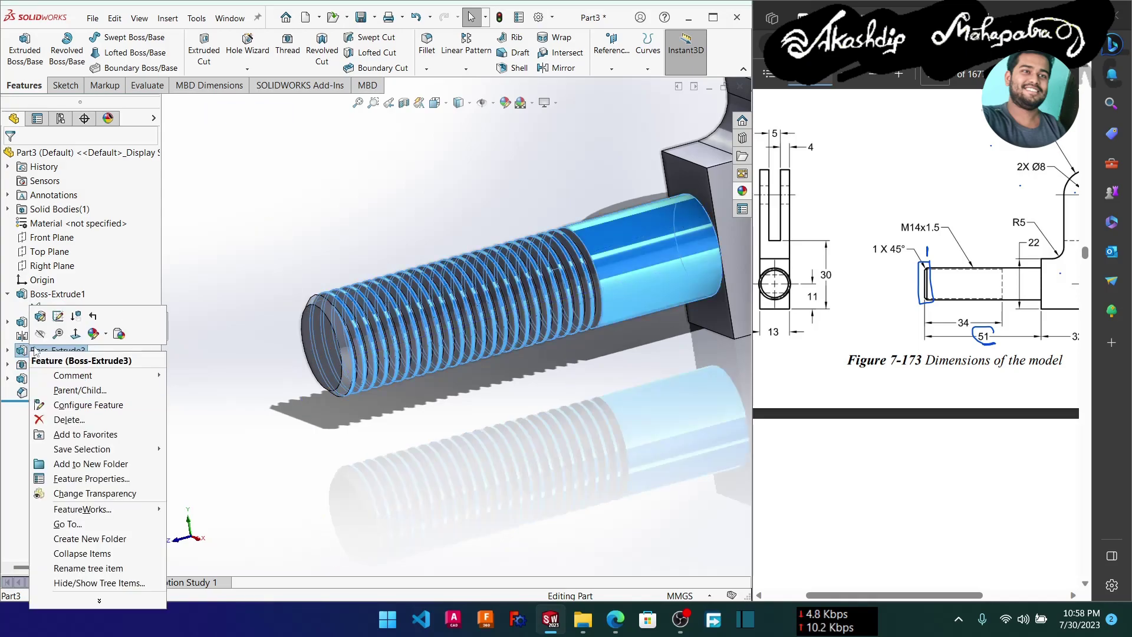
left_click(42, 317)
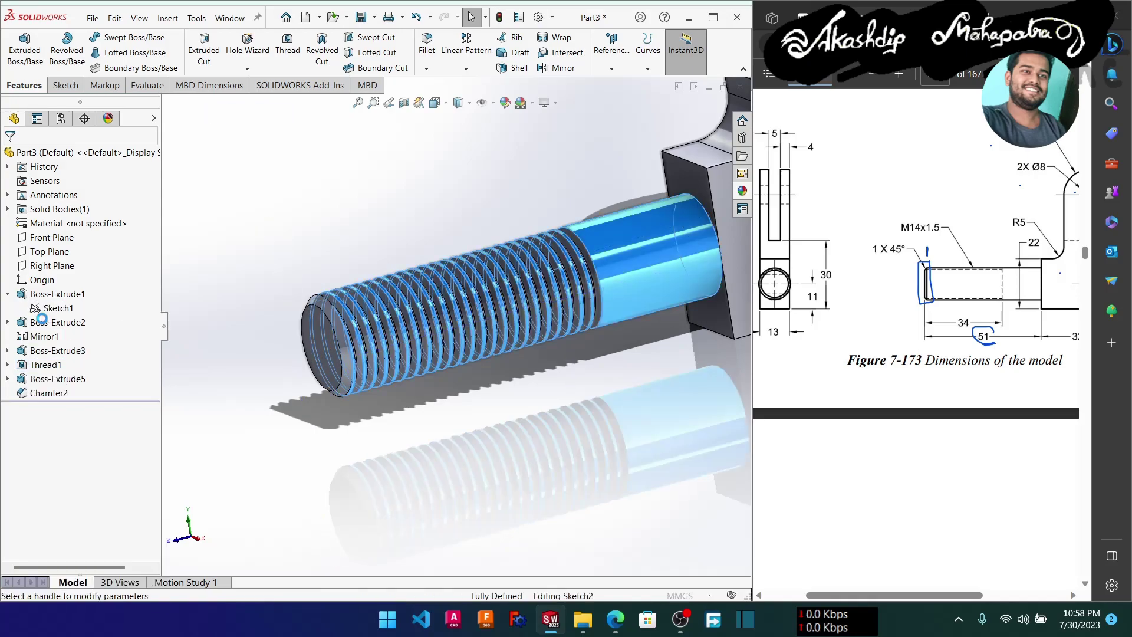
left_click(68, 293)
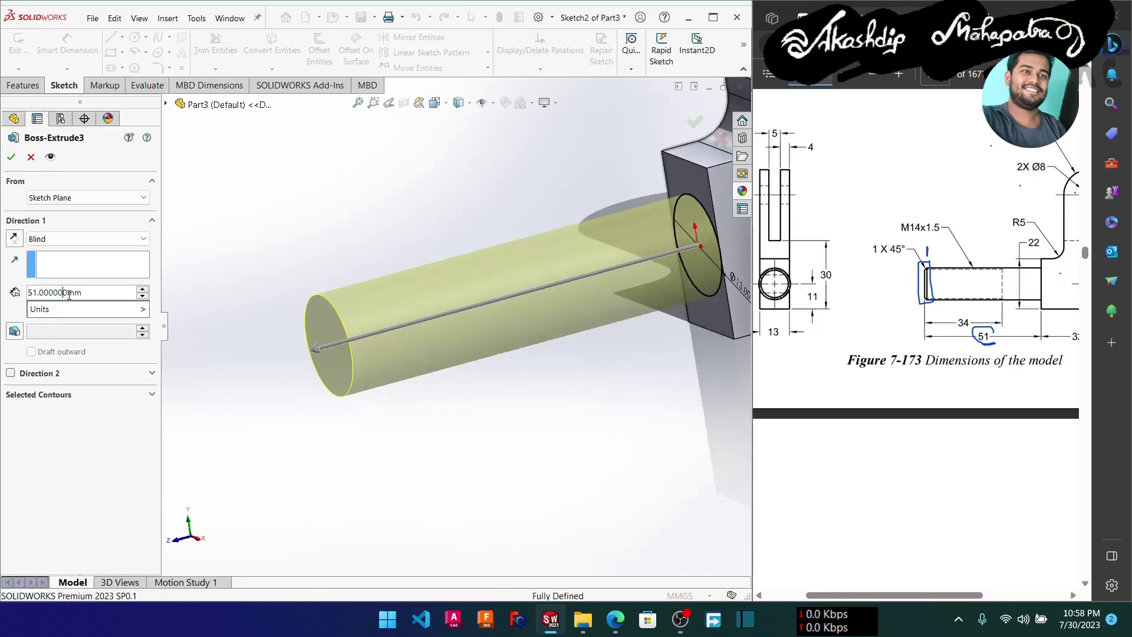
left_click_drag(95, 293, 36, 293)
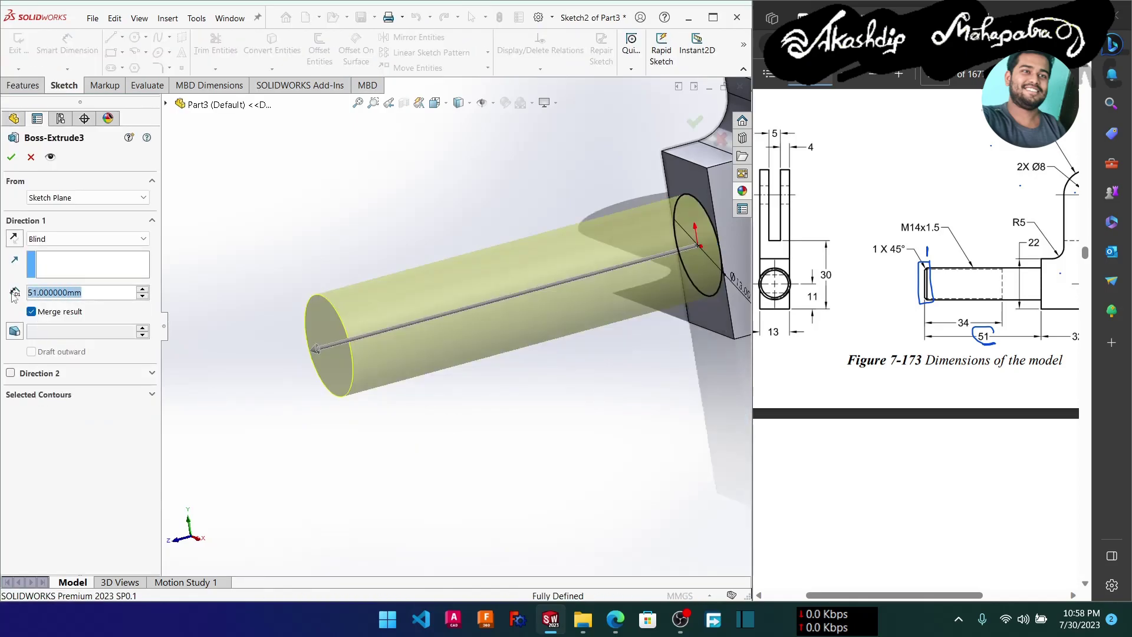
type("50")
key("Return")
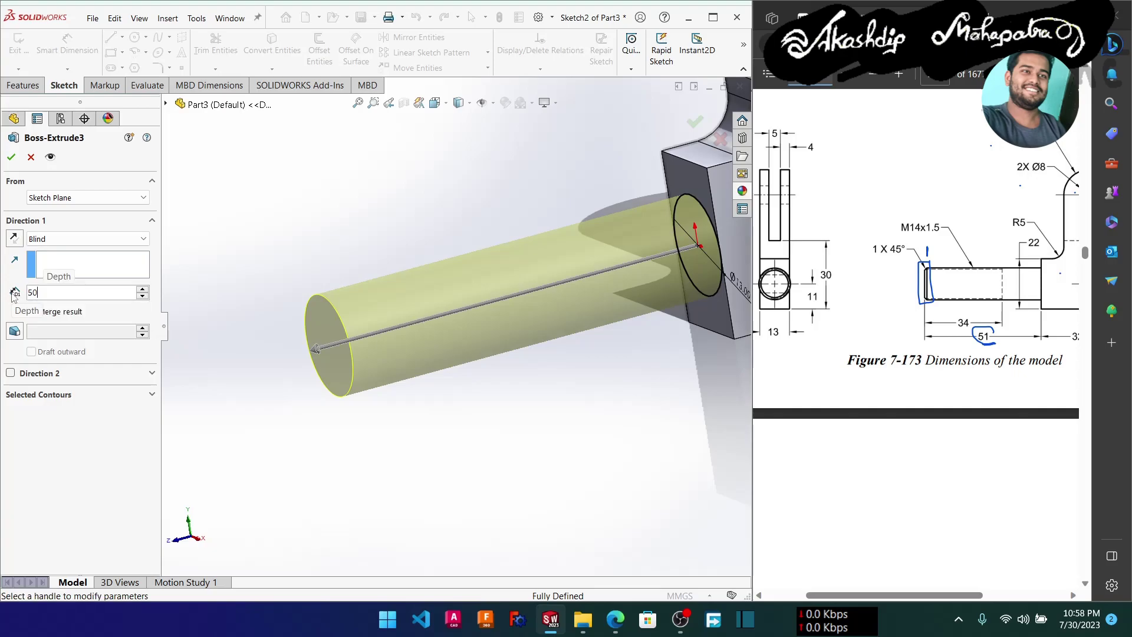
left_click(11, 157)
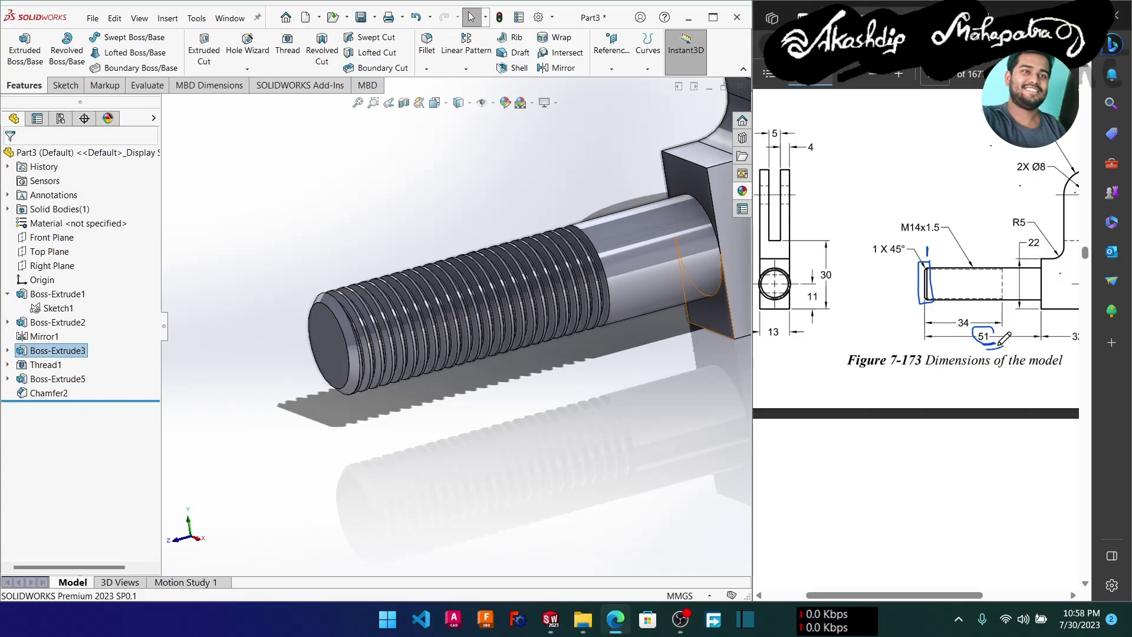
Mark the 51 dimension as revised, inspect the 50 mm shaft, and return to isometric view.
left_click_drag(1002, 343, 978, 348)
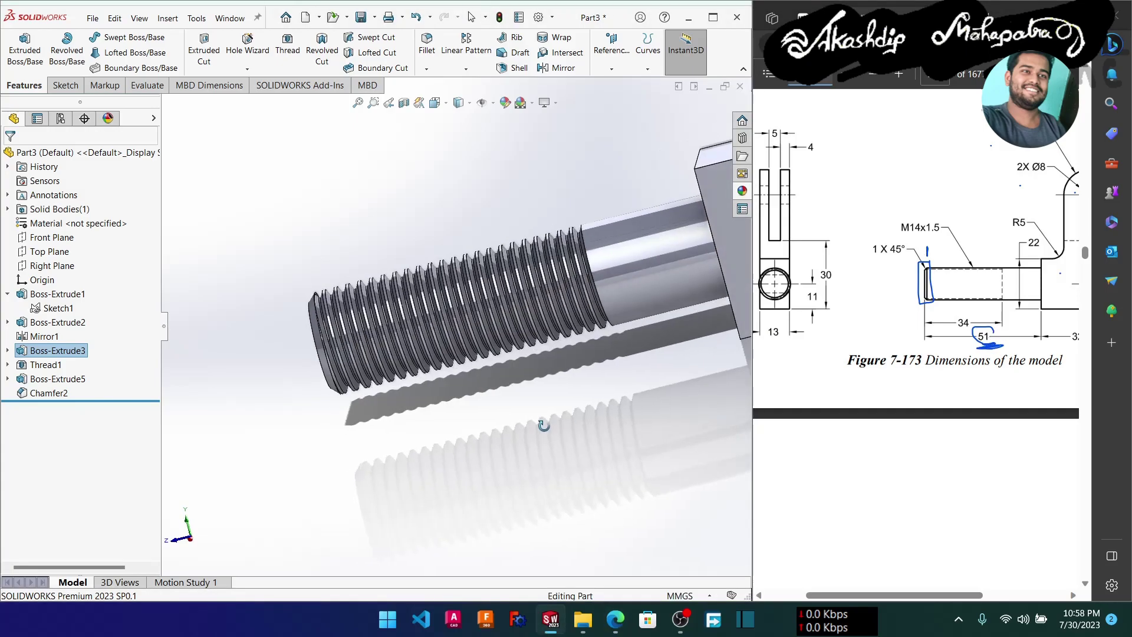
middle_click_drag(568, 426, 579, 419)
scroll(579, 420, "up", 2)
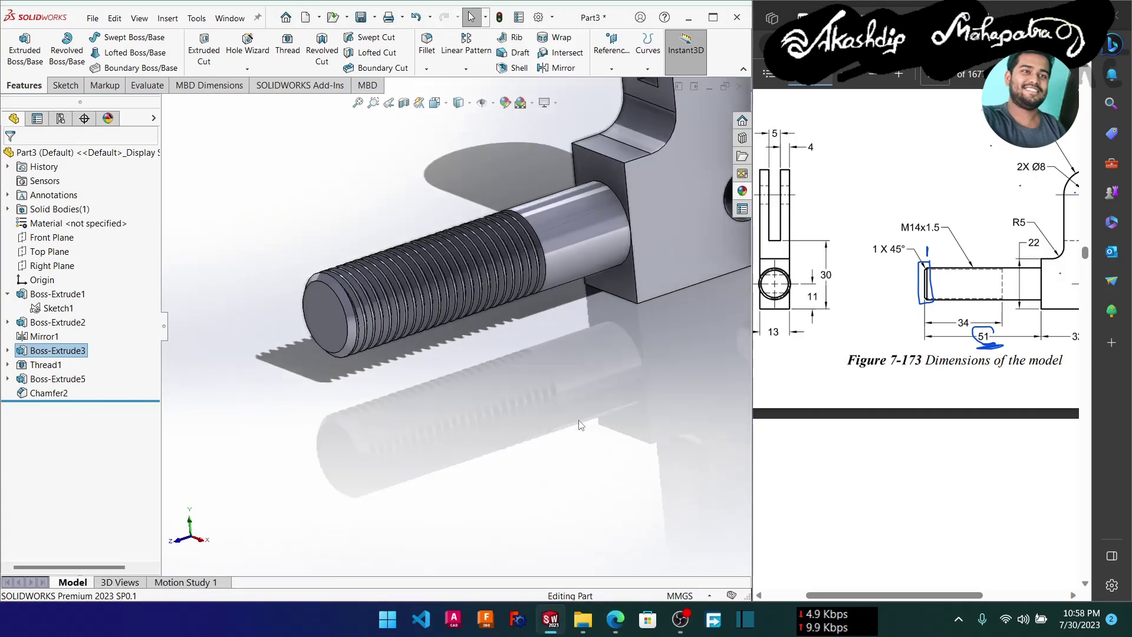
scroll(575, 413, "up", 2)
scroll(571, 404, "up", 2)
scroll(572, 404, "up", 1)
mouse_move(572, 404)
middle_mouse_down()
mouse_move(582, 364)
mouse_move(584, 399)
mouse_move(574, 372)
mouse_move(551, 434)
middle_mouse_up()
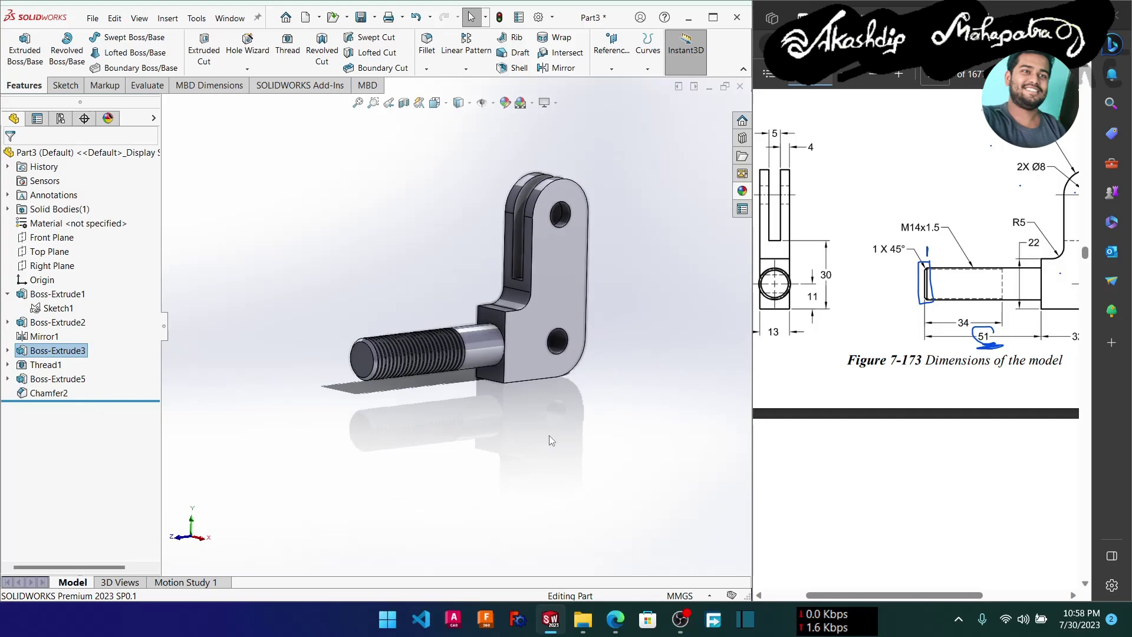
key("space")
key("Escape")
key("ctrl+7")
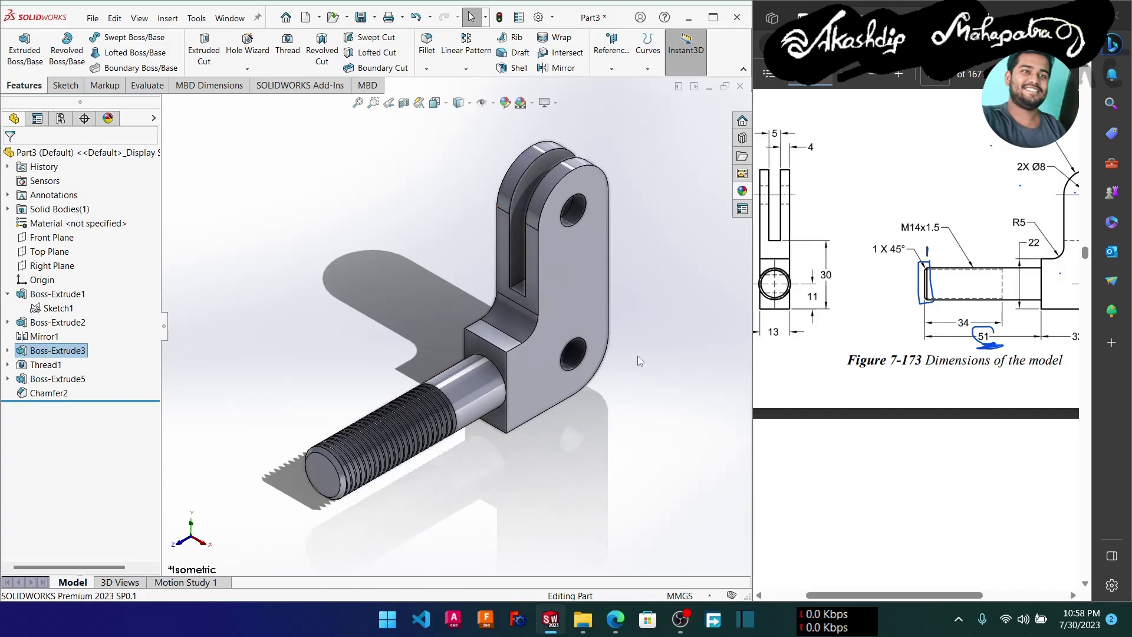
Apply the satin finish aluminum appearance to the entire bracket body.
left_click(742, 192)
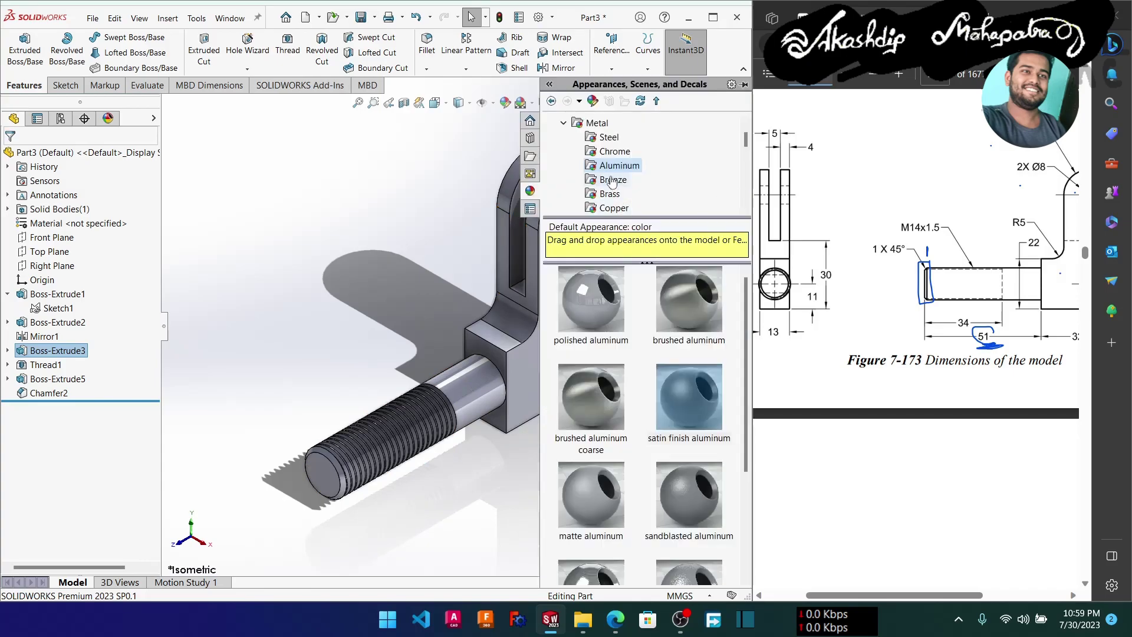
scroll(592, 143, "up", 1)
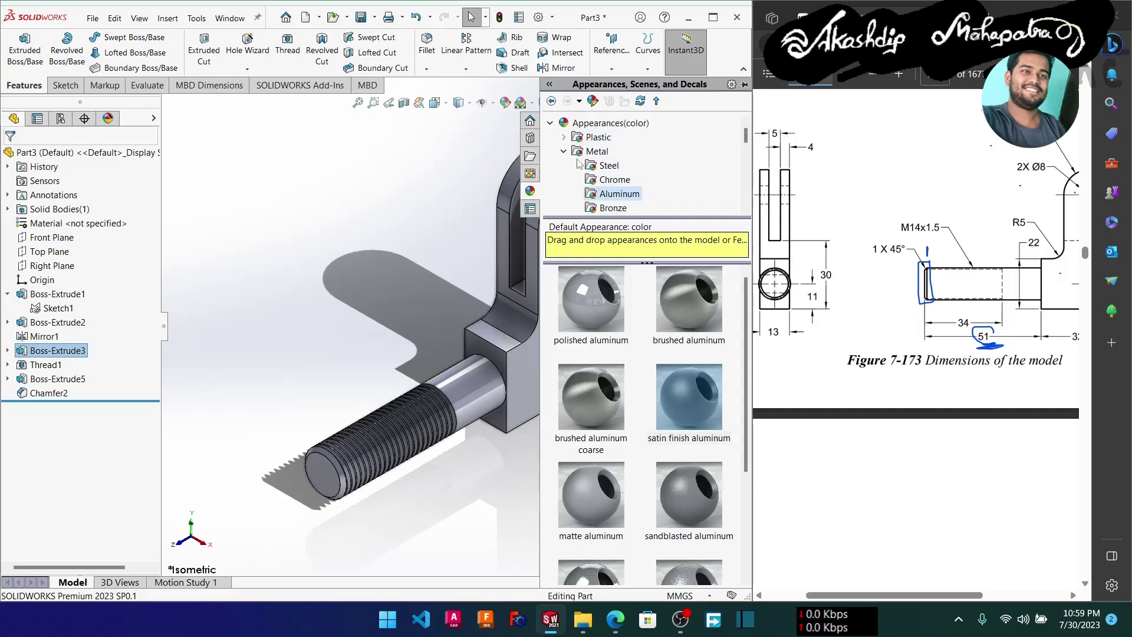
mouse_move(670, 405)
left_mouse_down()
mouse_move(543, 398)
mouse_move(477, 408)
left_mouse_up()
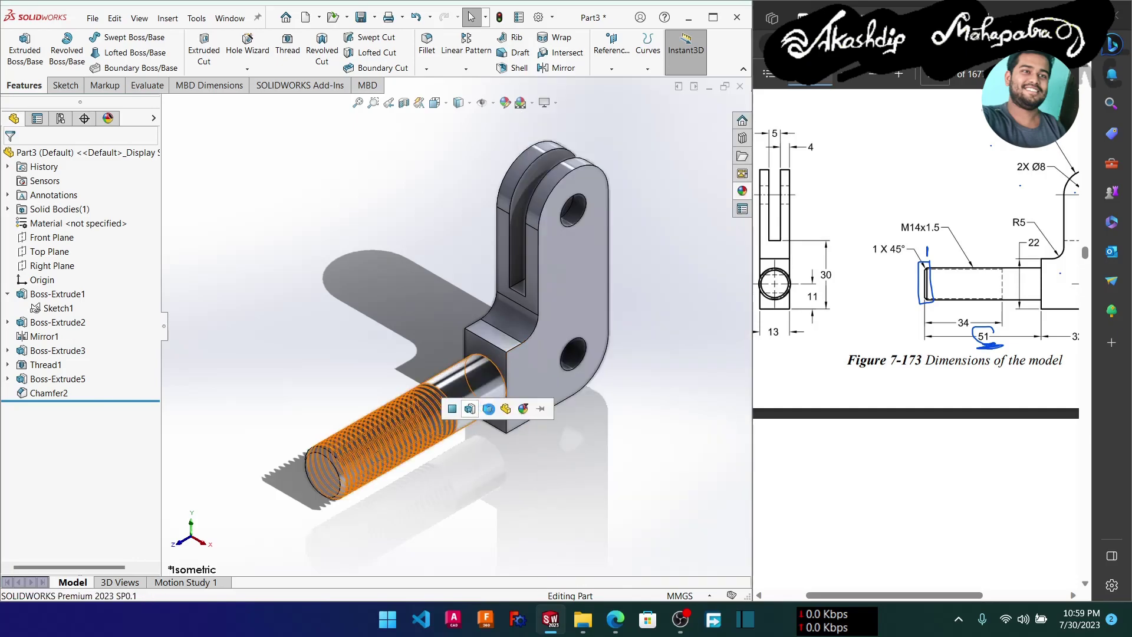
left_click(487, 408)
Recolour the satin finish aluminum appearance to a lavender purple tint.
left_click(108, 118)
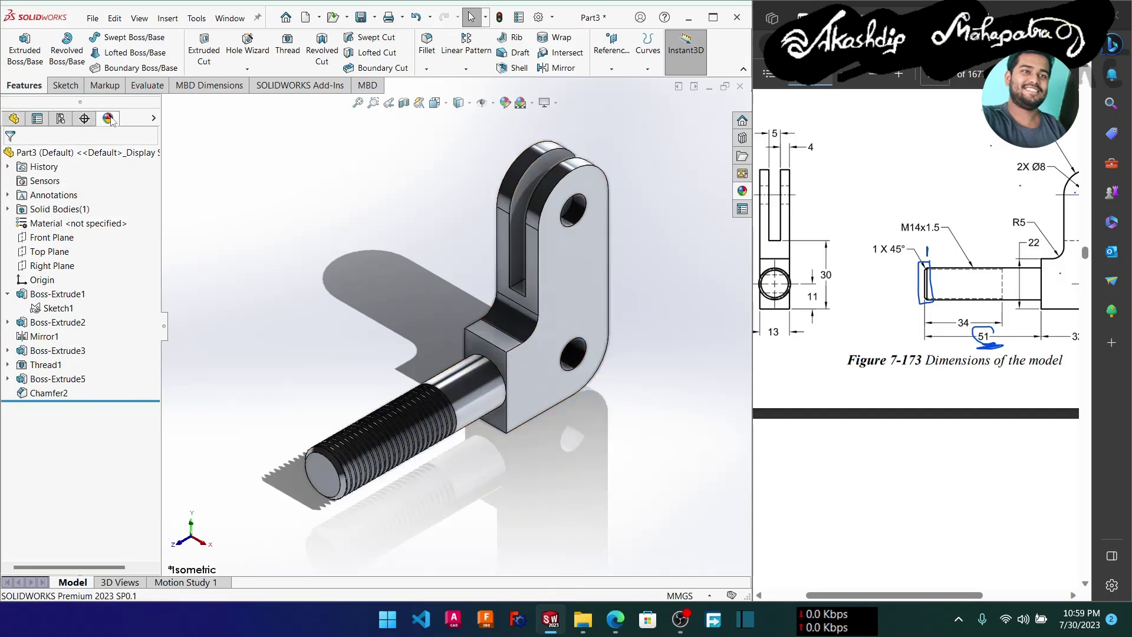
left_click(49, 200)
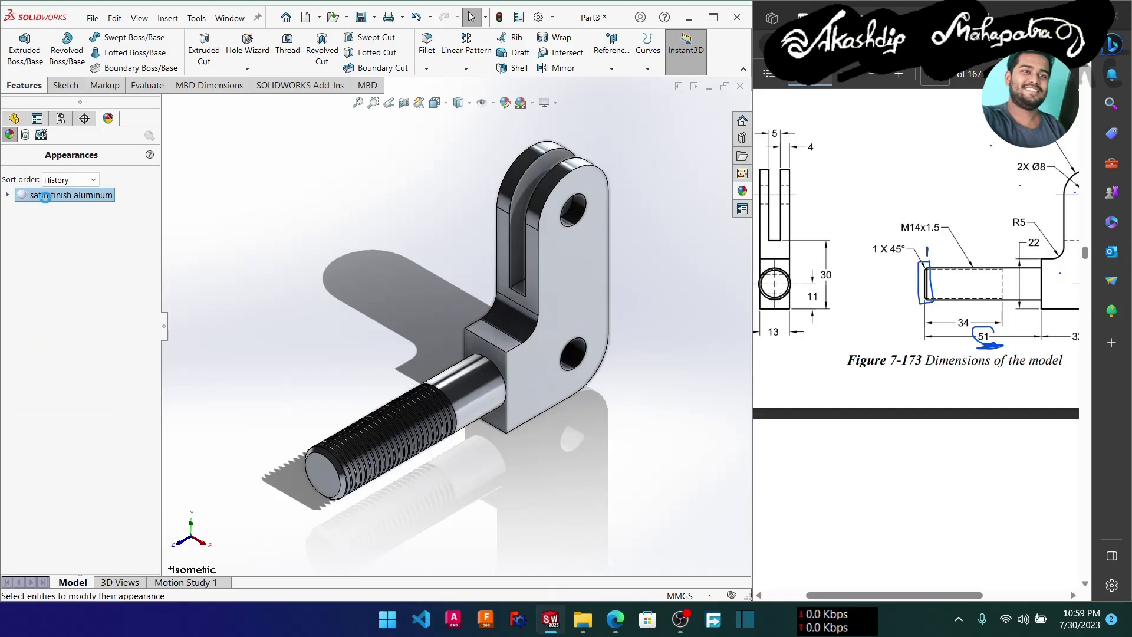
scroll(871, 313, "up", 5)
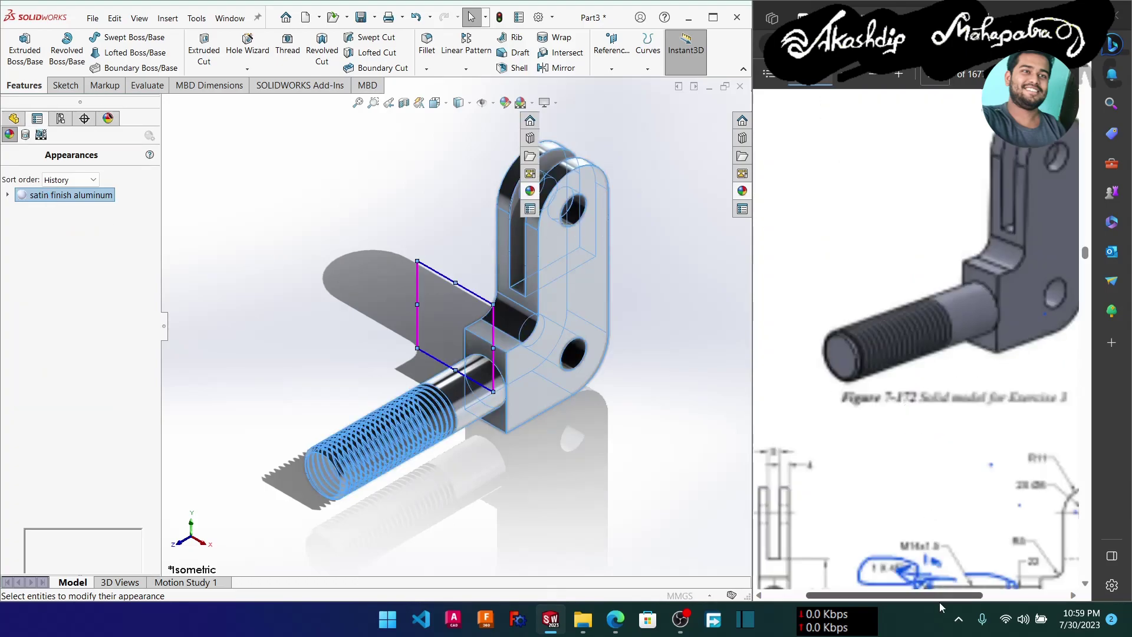
scroll(937, 603, "down", 1)
scroll(947, 599, "up", 2)
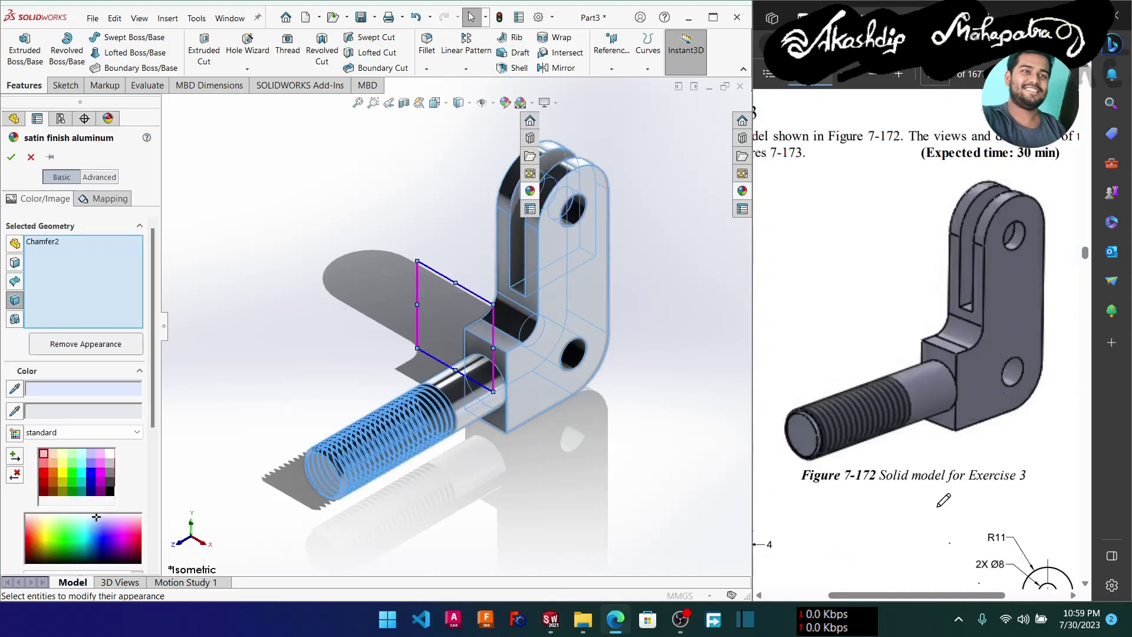
left_click(101, 522)
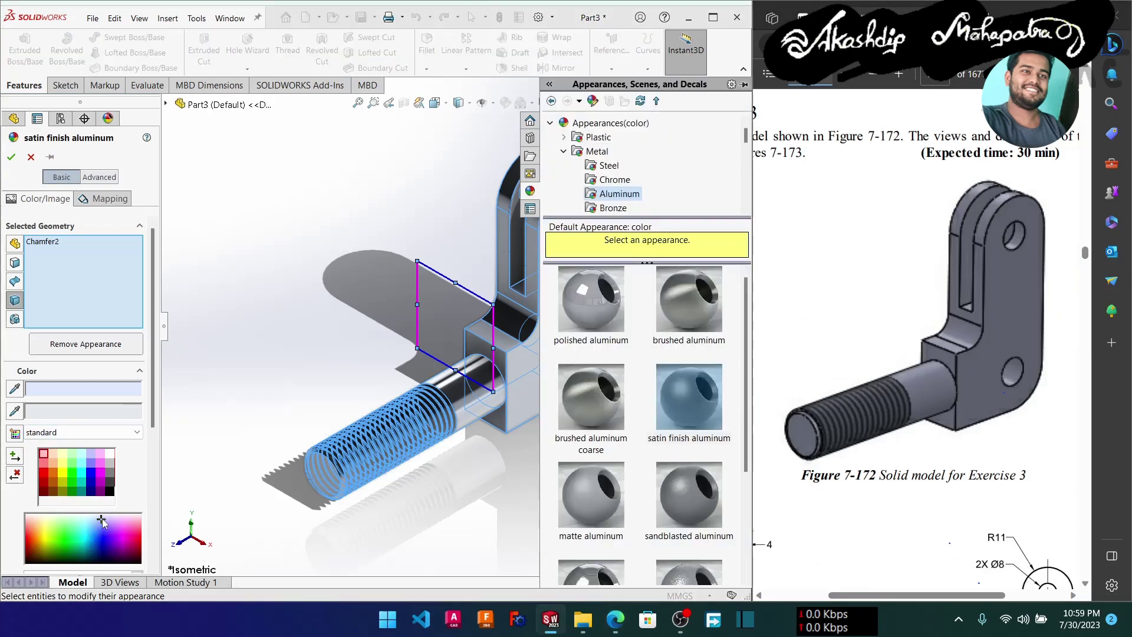
left_click(109, 523)
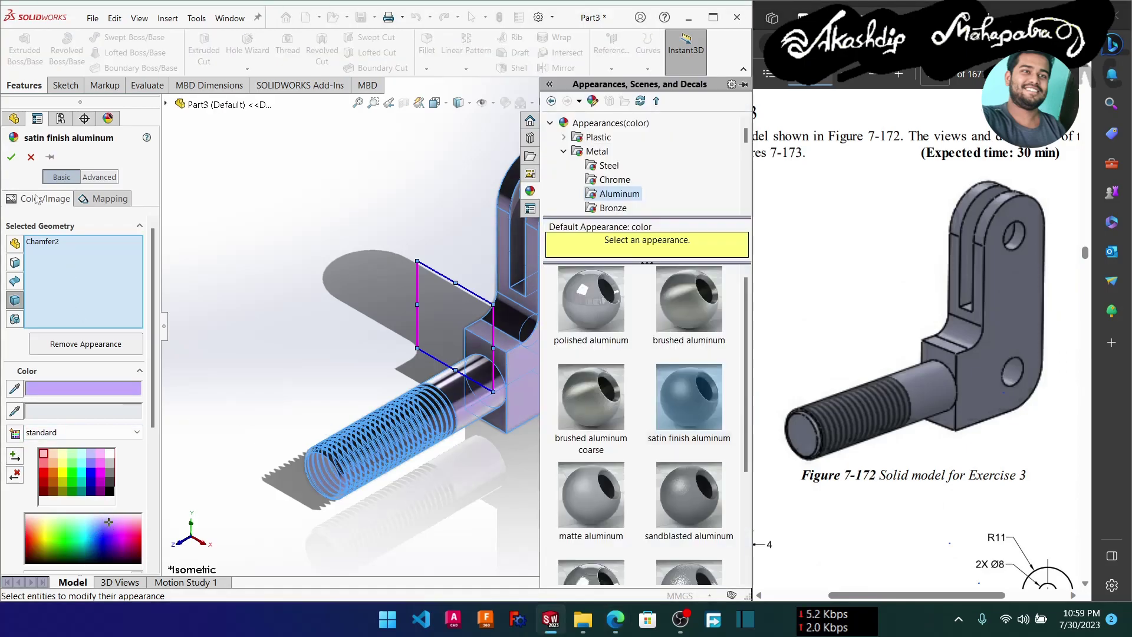
left_click(11, 156)
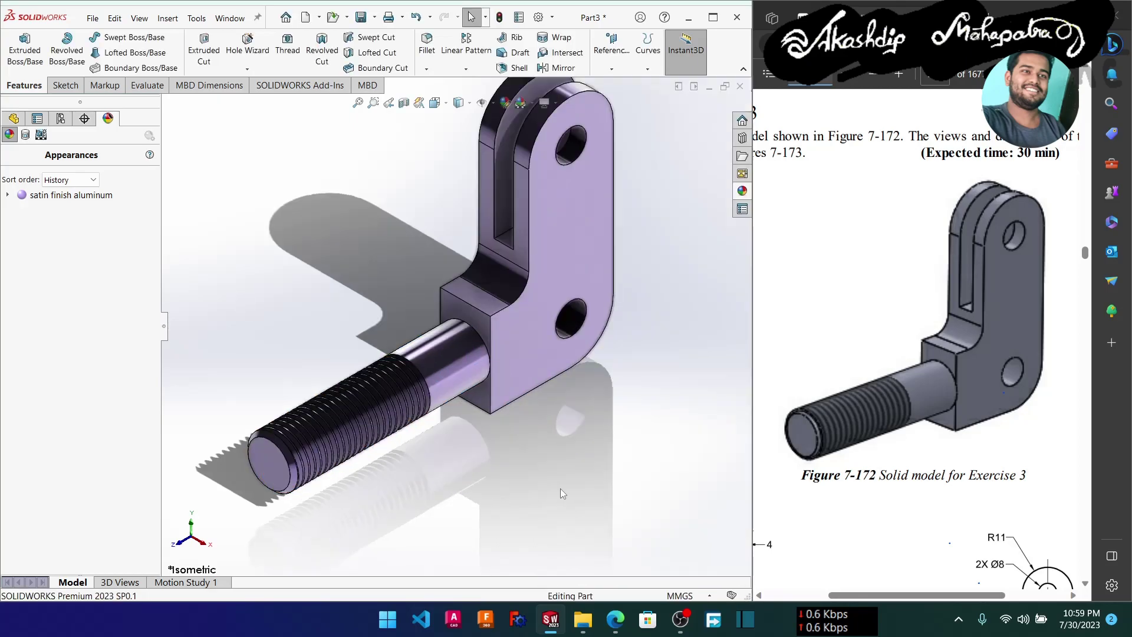
Orbit the coloured bracket, then set the view back to isometric.
mouse_move(560, 489)
middle_mouse_down()
mouse_move(523, 456)
mouse_move(563, 438)
mouse_move(571, 462)
middle_mouse_up()
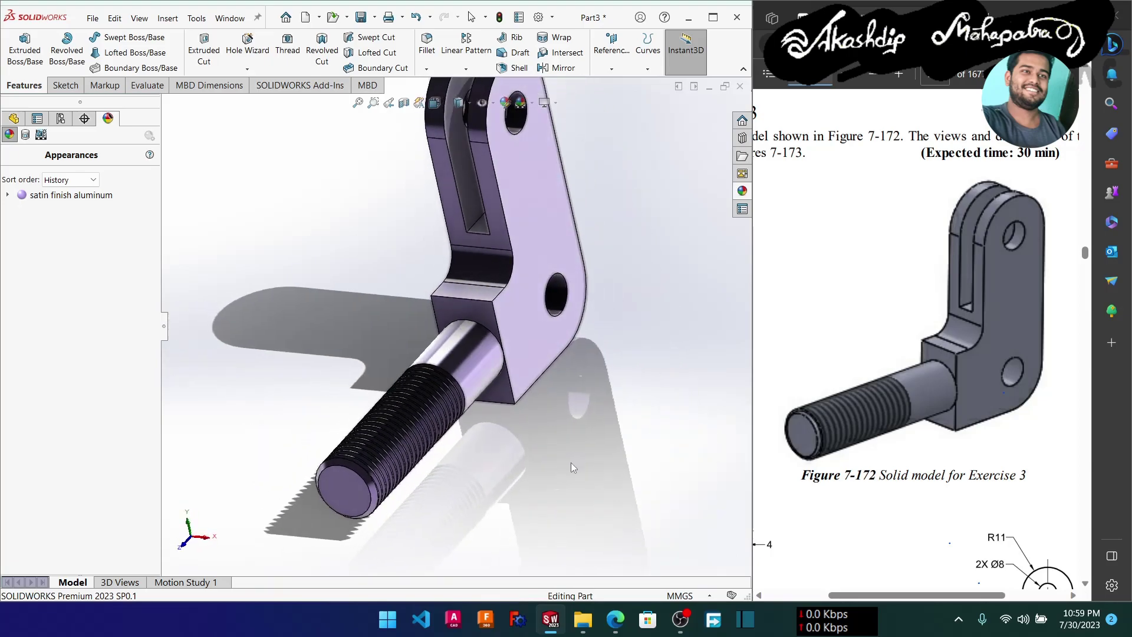
middle_click_drag(460, 489, 455, 490)
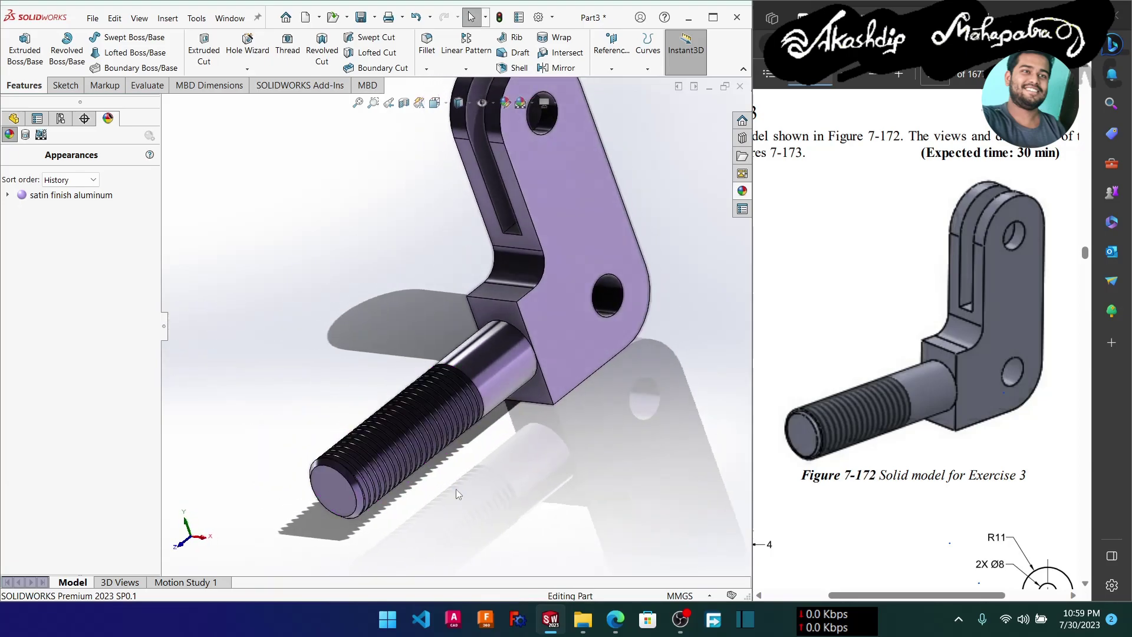
key("space")
left_click(575, 485)
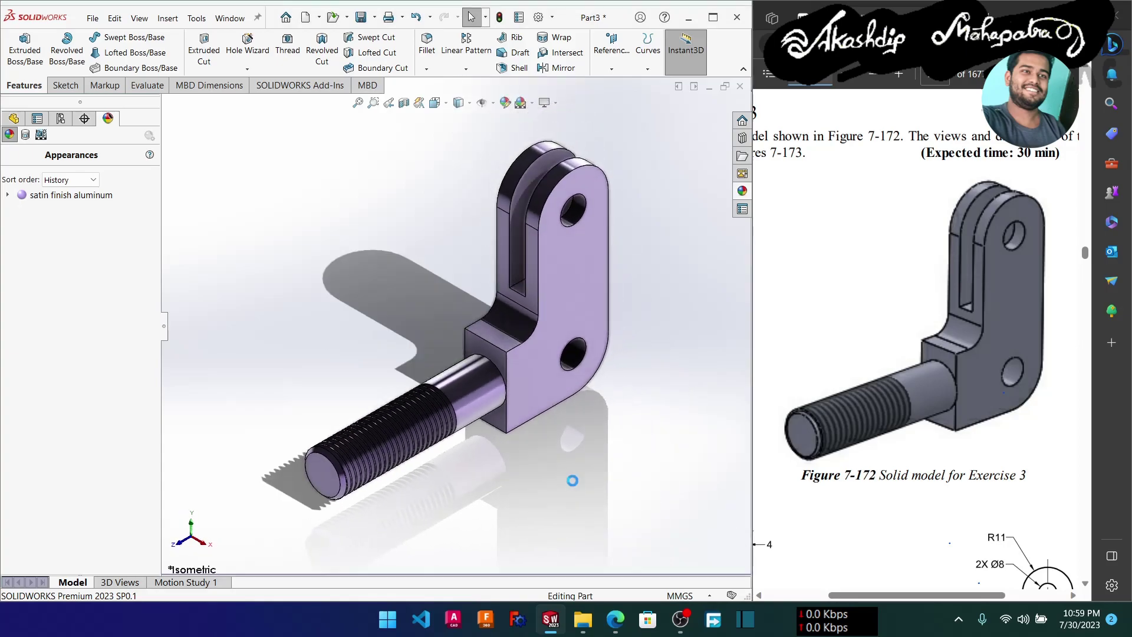